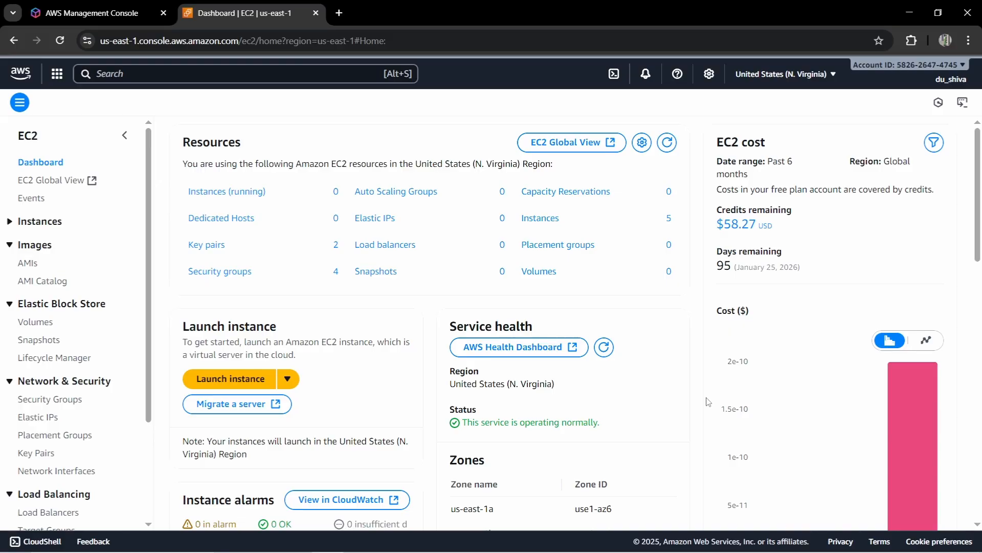
Start launching a new EC2 instance and name it server-1.
click(250, 380)
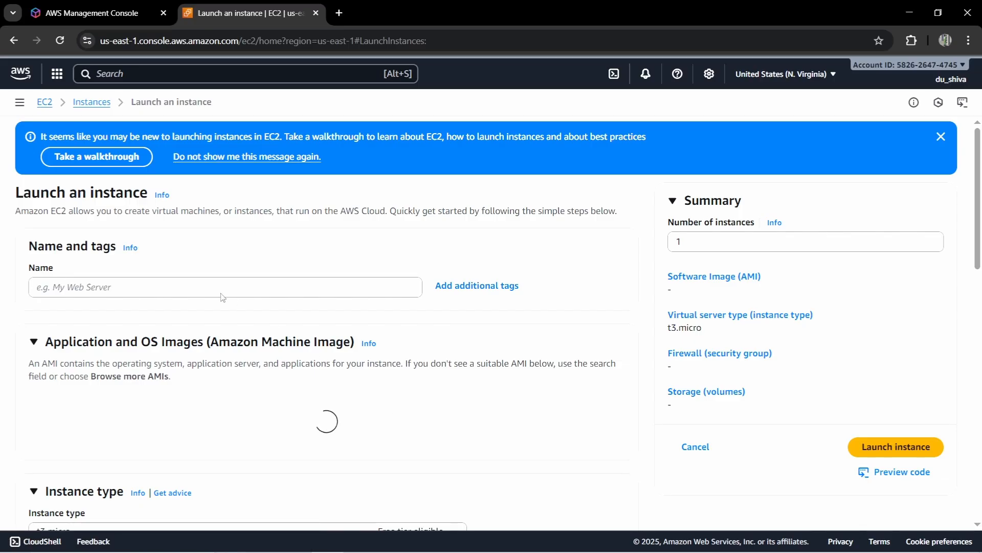
click(187, 291)
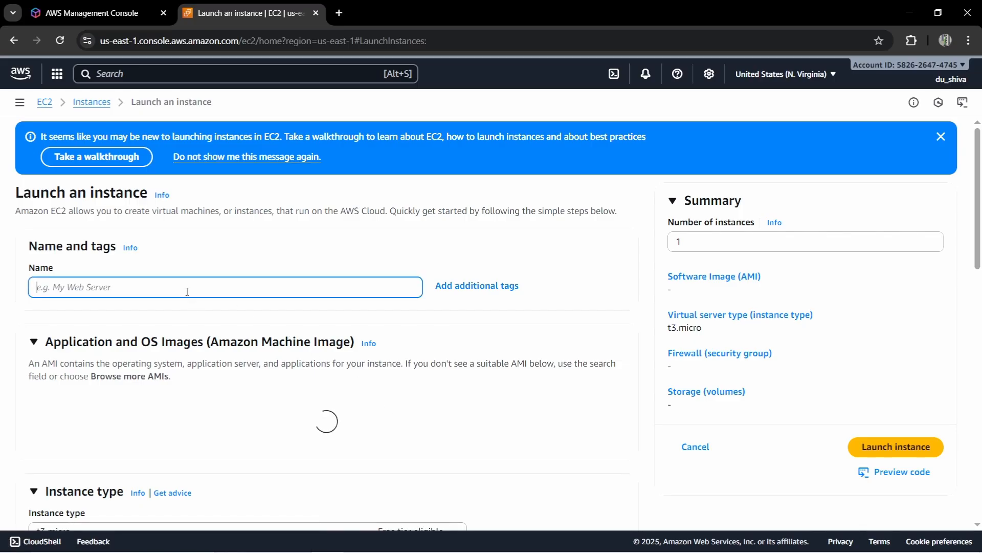
text(server)
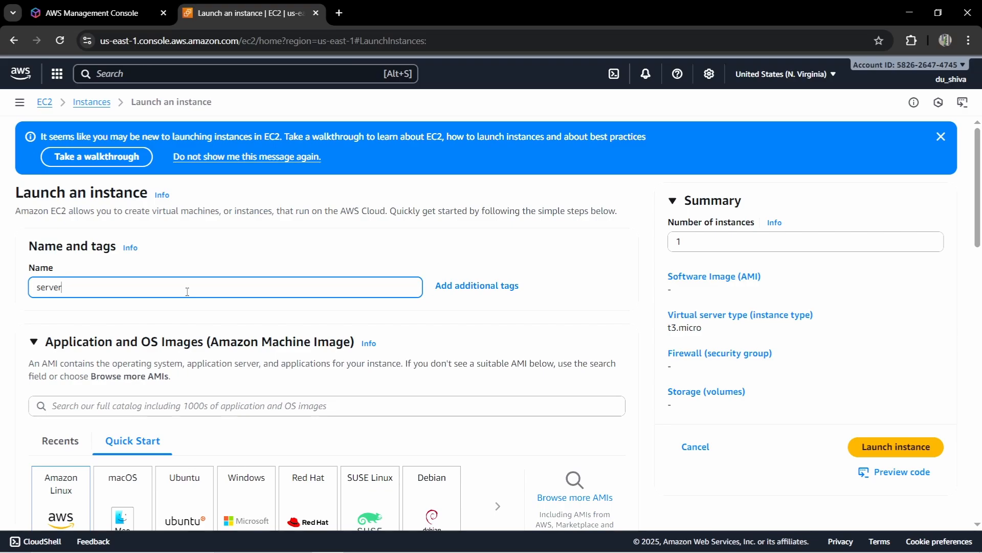
text(-1)
Assign the existing key pair my_test2ppk to the server-1 instance, keeping the default Amazon Linux image and t3.micro type.
scroll(187, 291, down, 2)
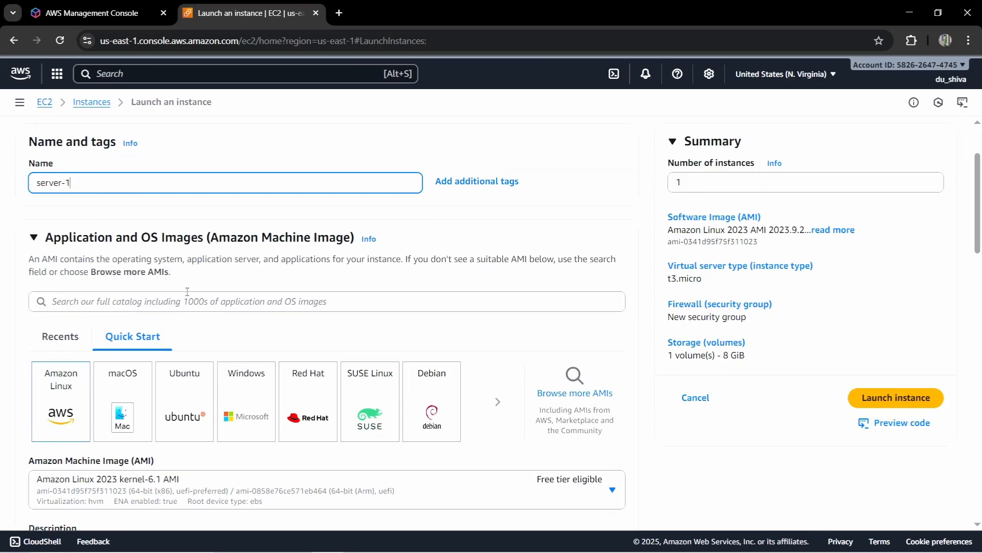
scroll(188, 291, down, 3)
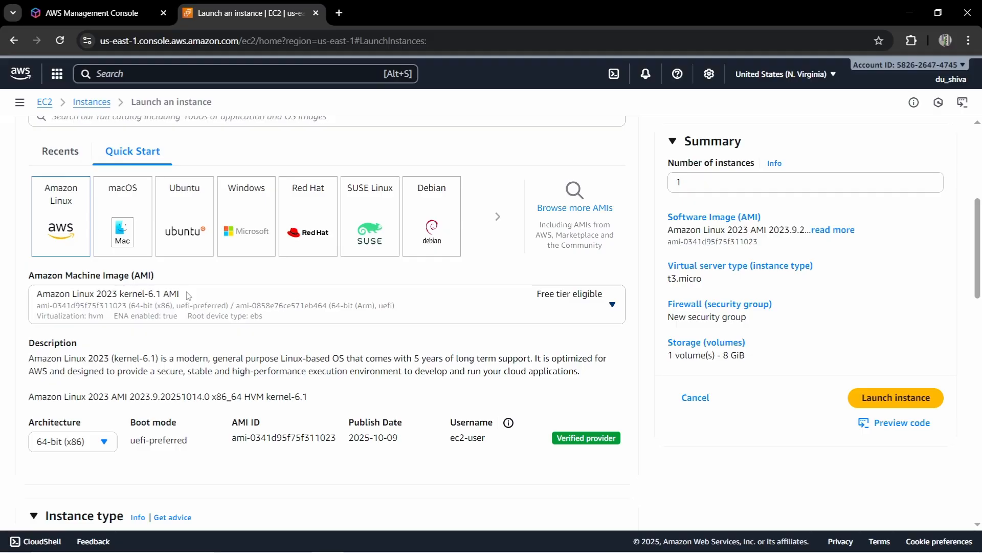
scroll(72, 358, down, 2)
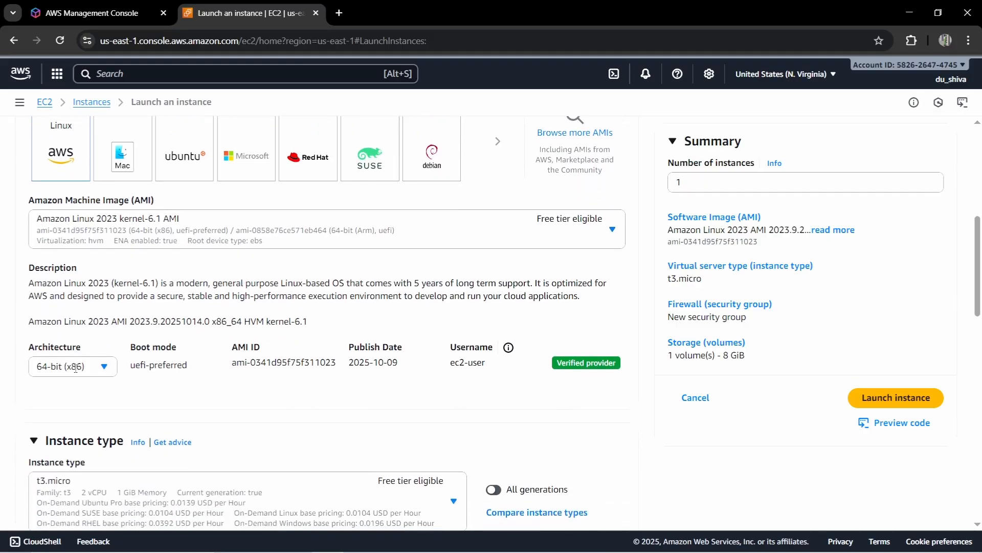
scroll(75, 367, down, 3)
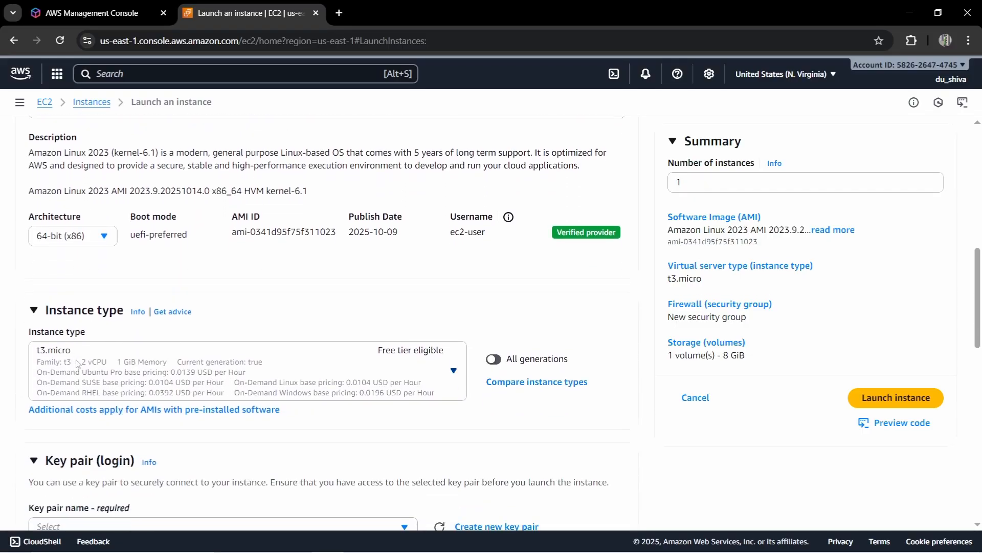
scroll(77, 363, down, 3)
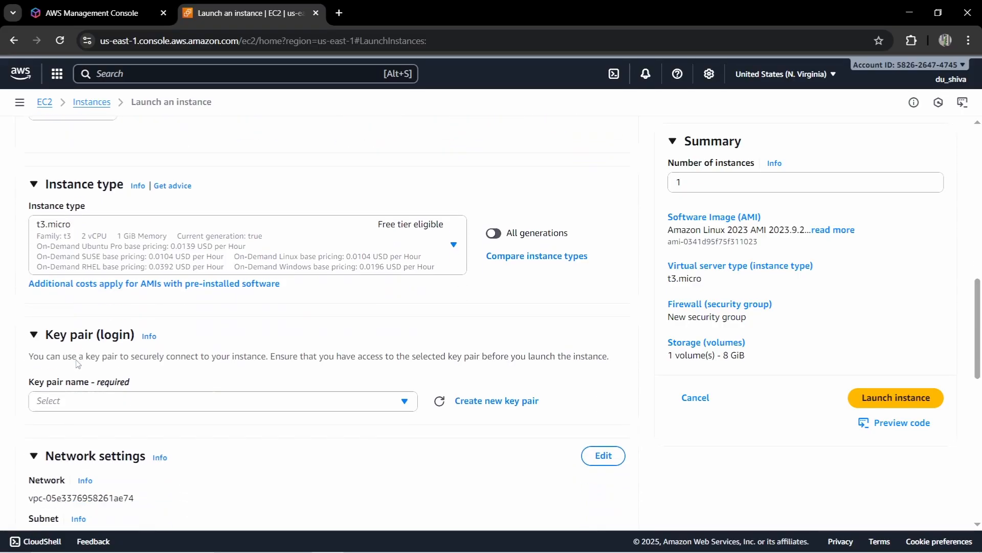
click(79, 379)
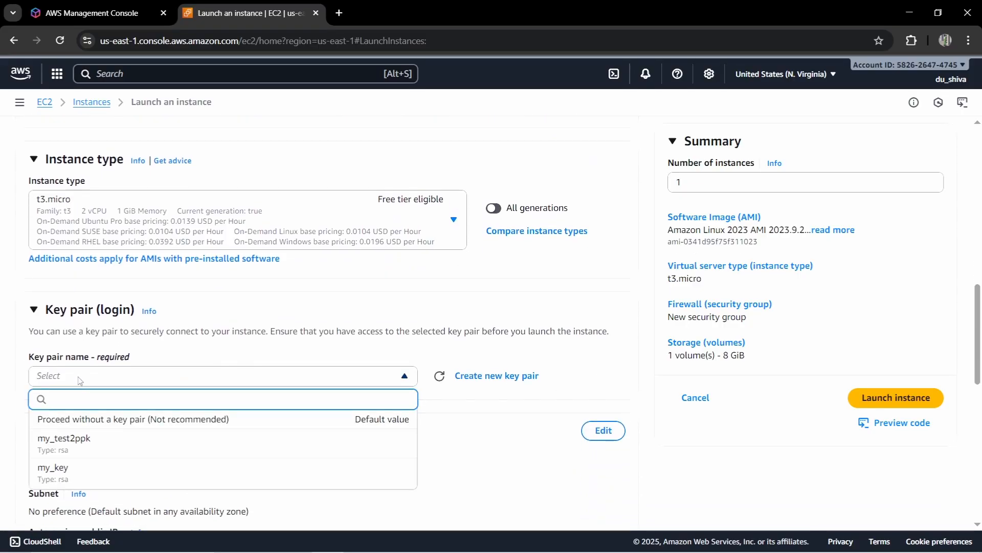
click(67, 440)
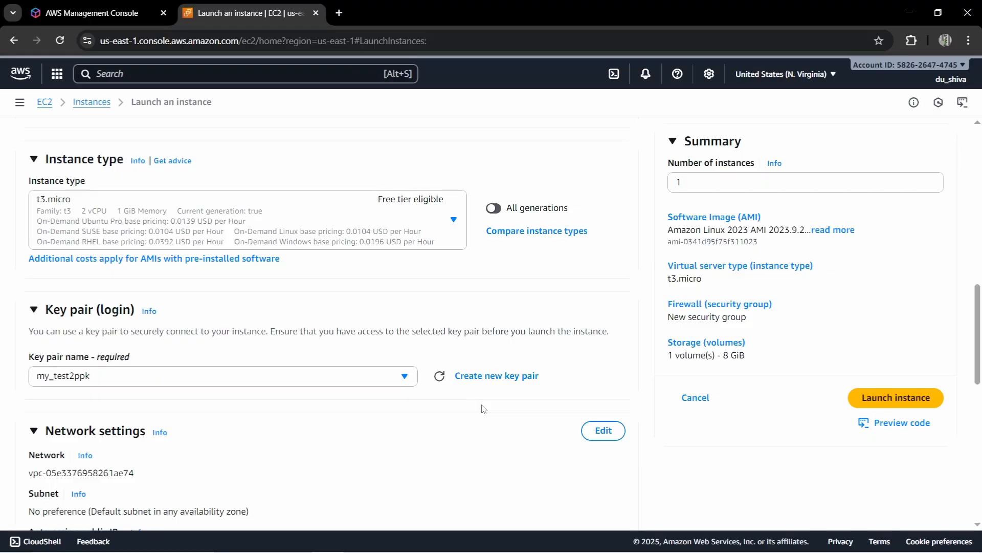
Set the server-1 firewall to use the existing security group launch-wizard-1.
scroll(433, 414, down, 2)
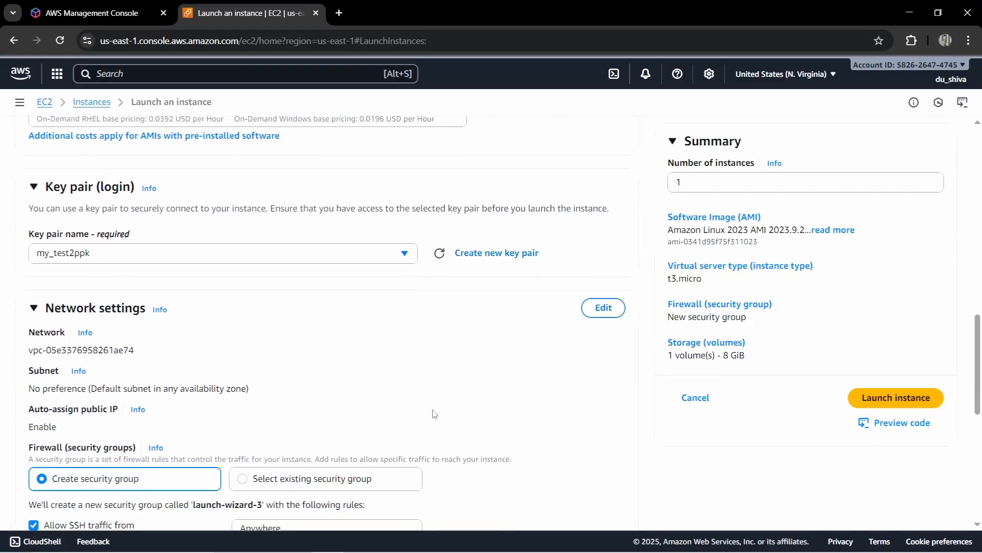
scroll(434, 414, down, 2)
click(251, 347)
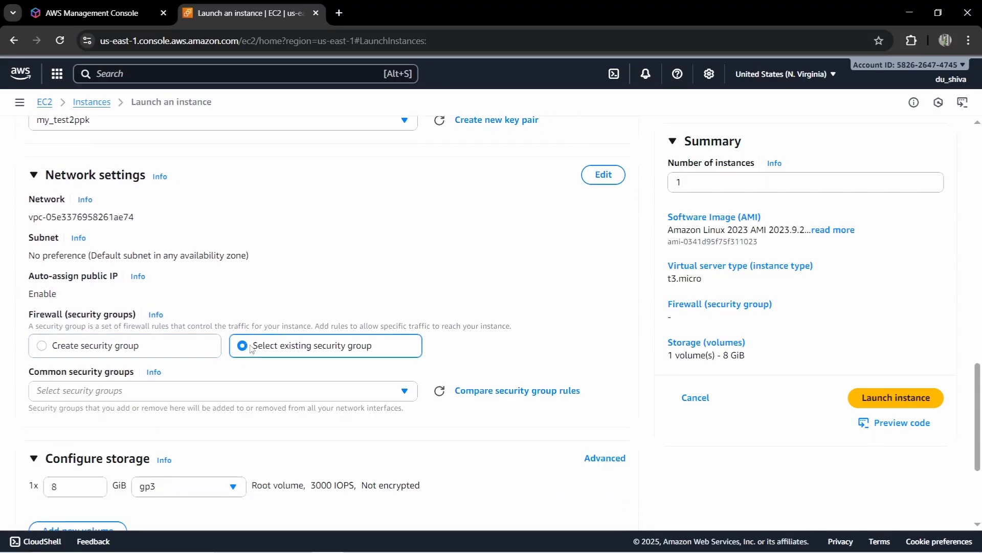
scroll(251, 348, down, 1)
click(235, 325)
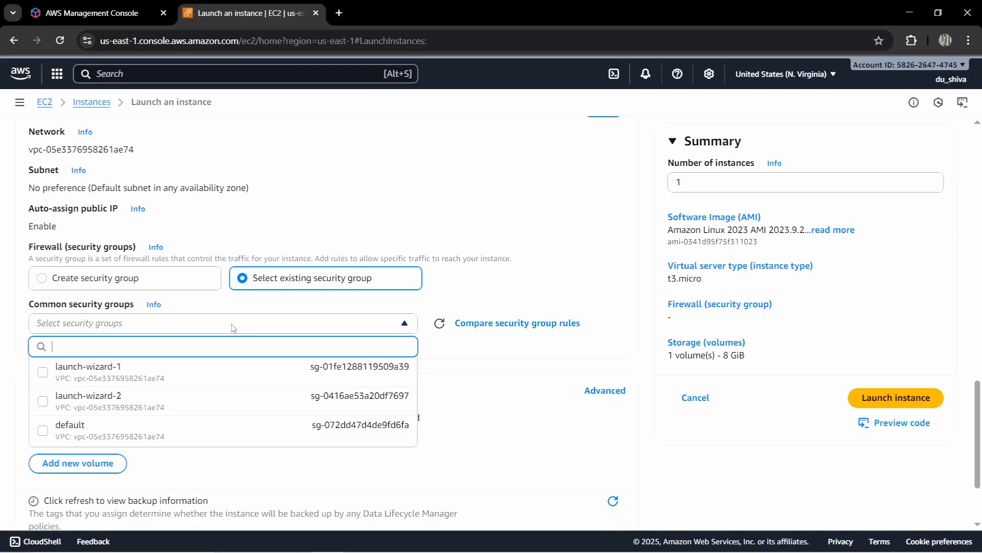
click(193, 377)
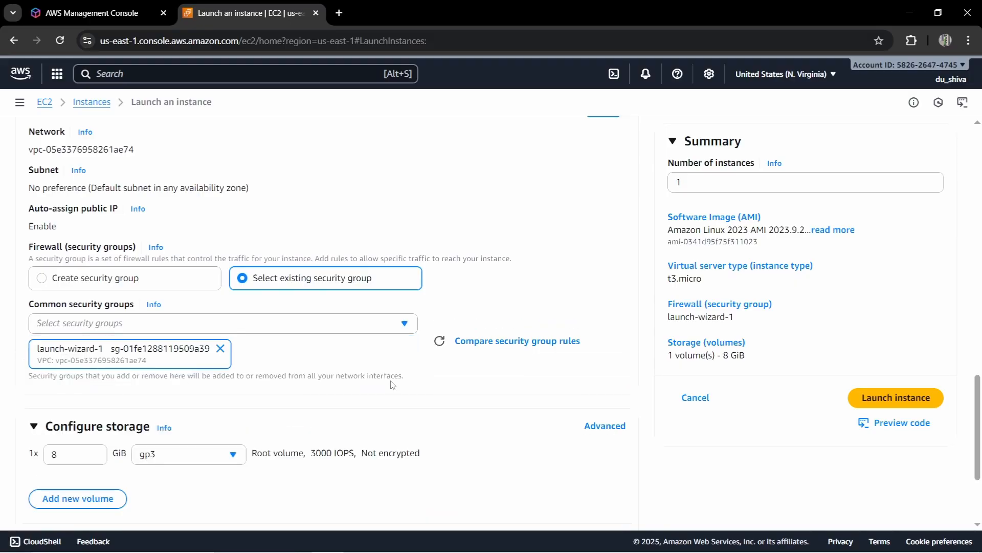
Enter a user data script that runs yum update, installs, starts and enables httpd, writes "this is $(hostname)" to /var/www/html/index.html, and launch the instance.
scroll(392, 385, down, 3)
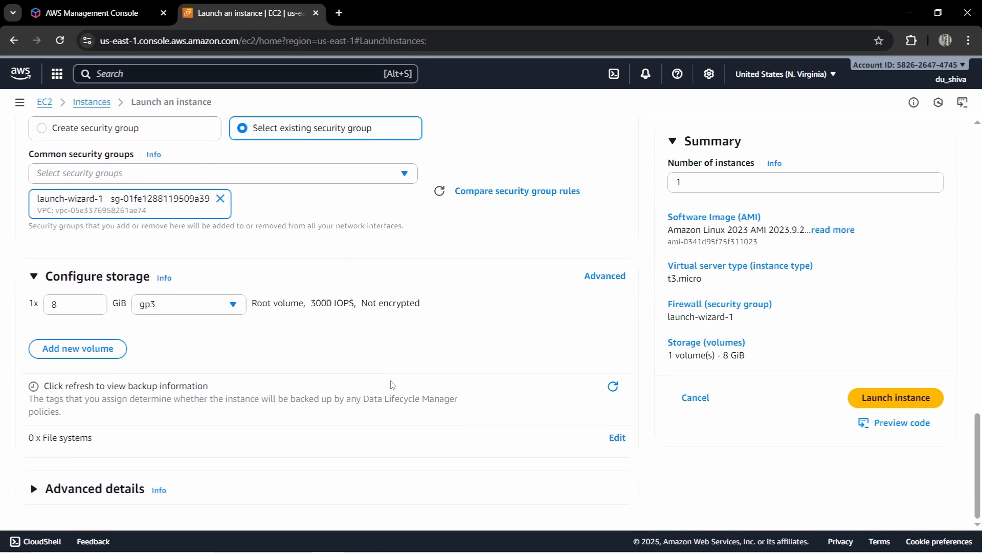
click(82, 489)
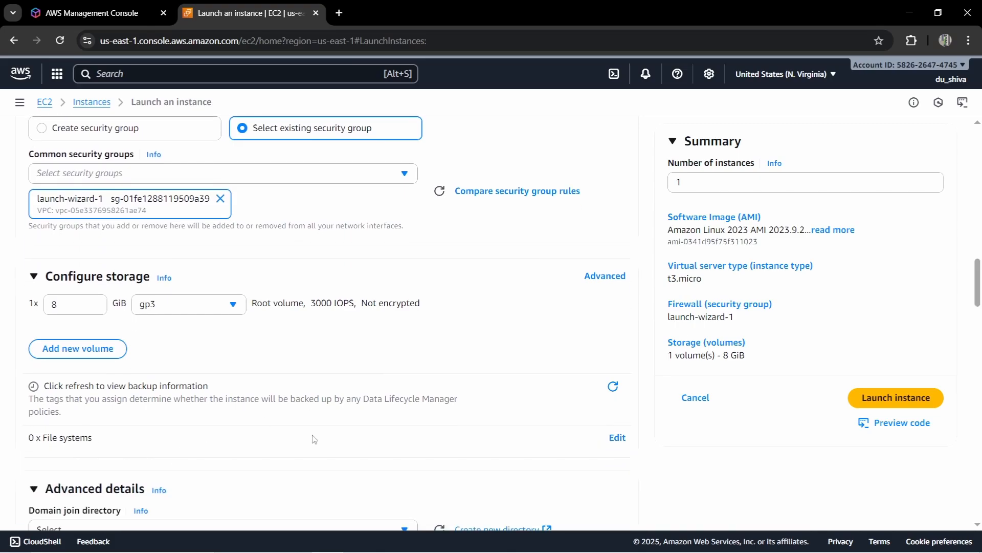
scroll(313, 439, down, 10)
scroll(315, 439, down, 10)
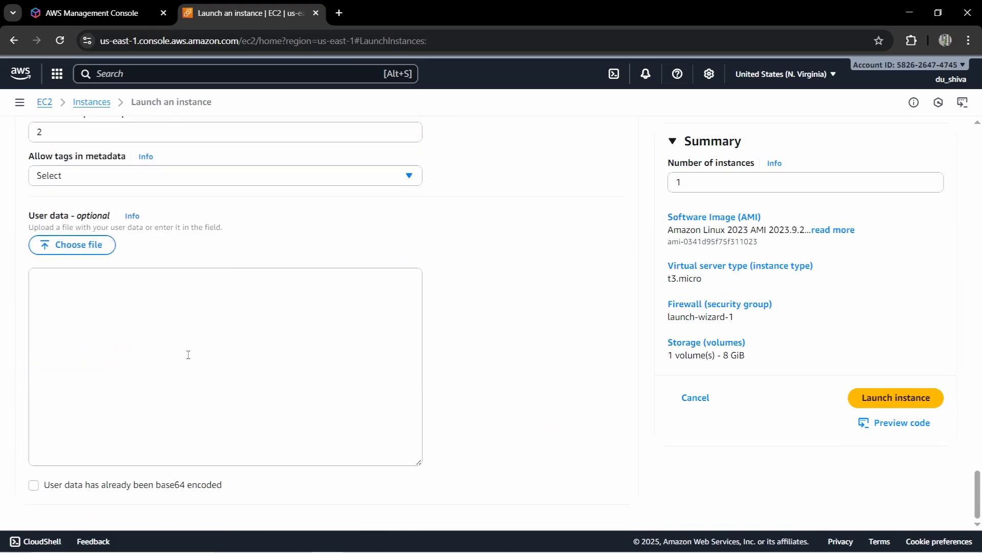
click(188, 355)
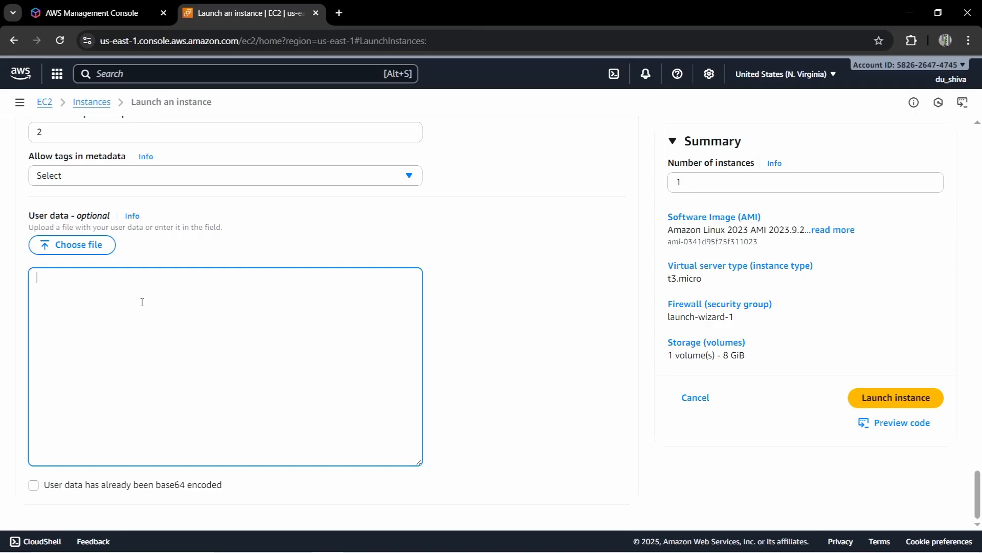
text(#!/bin/bash yum update -y yum install -y httpd systemctl start httpd systemctl enable httpd echo "this is $(hostname)" > /var/www/html/index.html)
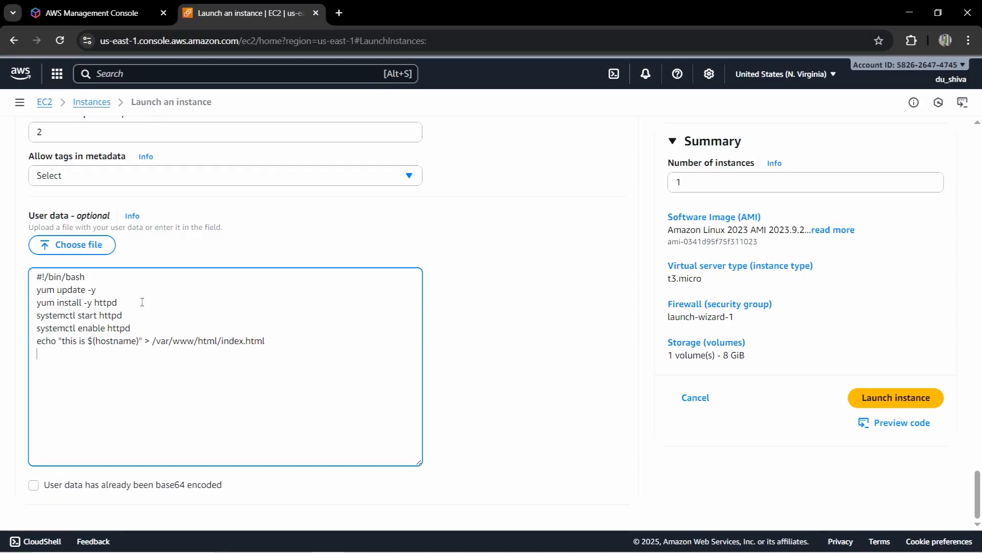
click(868, 399)
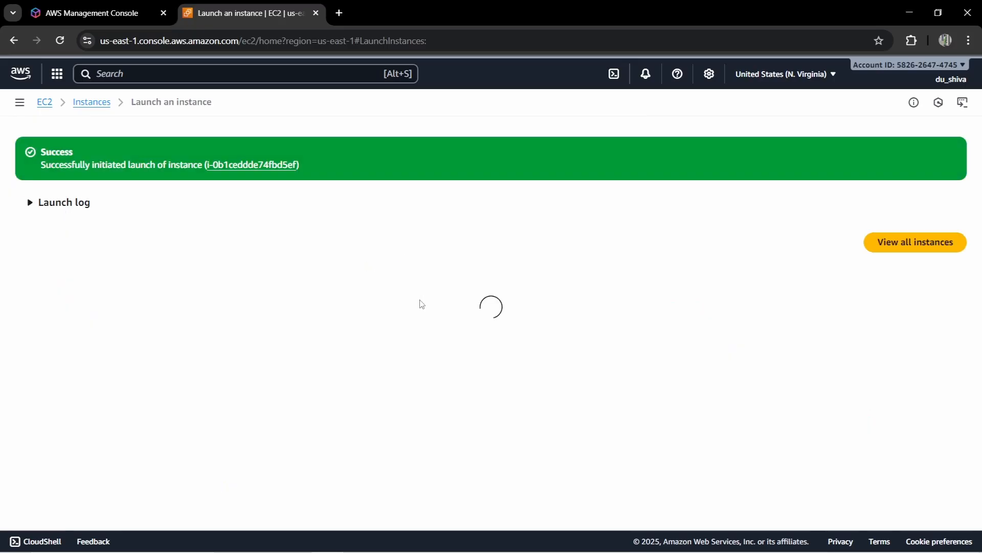
Return to the EC2 dashboard and start launching a second instance named server-2.
click(44, 102)
click(236, 381)
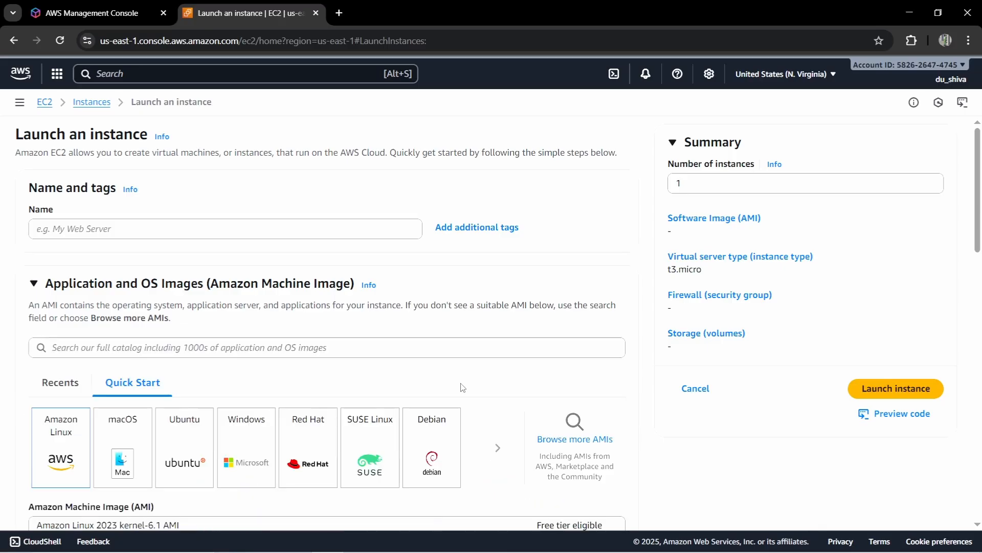
click(132, 226)
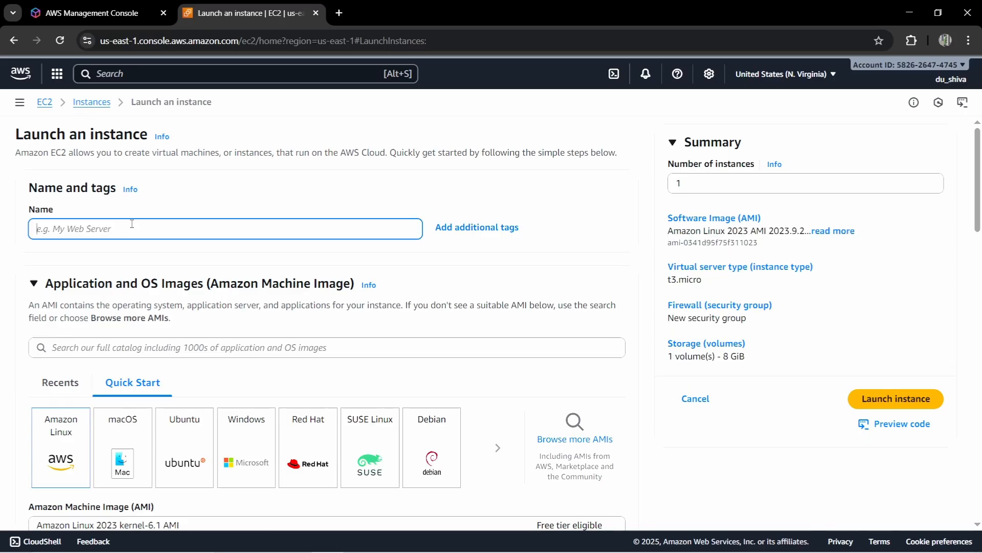
text(server-2)
Keep the default Amazon Linux image for server-2 and assign the key pair my_test2ppk.
scroll(132, 224, down, 4)
scroll(109, 393, down, 4)
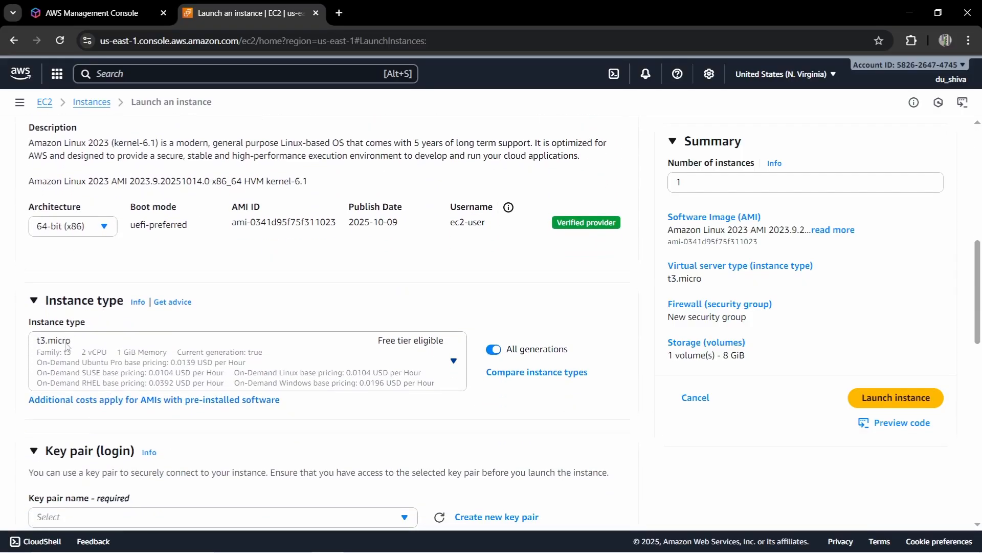
scroll(68, 364, up, 2)
scroll(71, 189, up, 1)
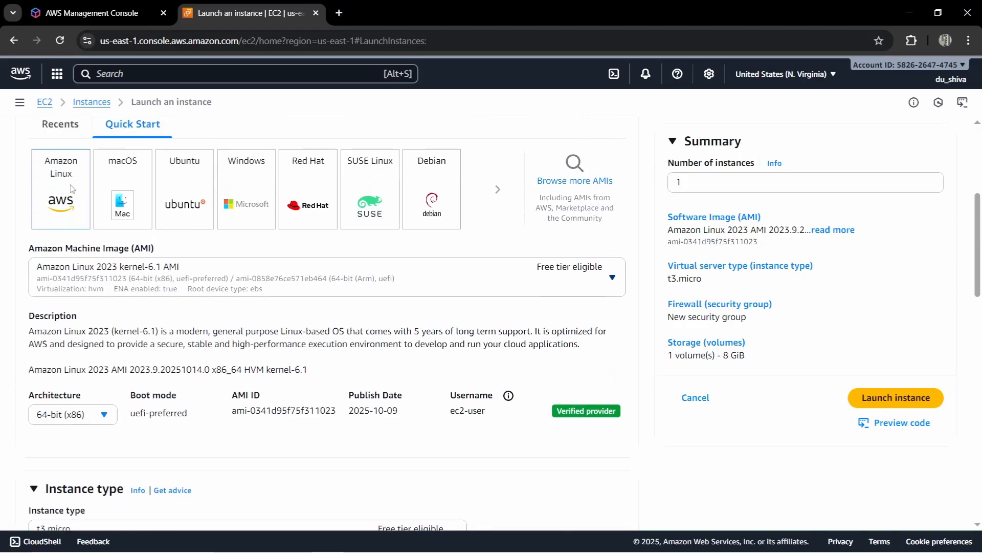
scroll(74, 215, down, 8)
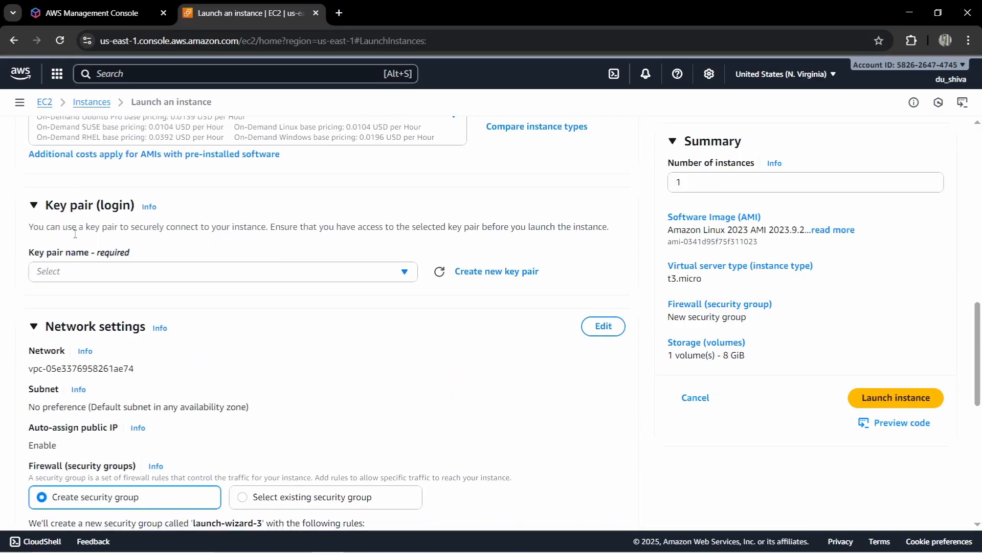
click(84, 277)
click(88, 340)
Apply the existing security group launch-wizard-1 to the server-2 instance.
scroll(187, 348, down, 2)
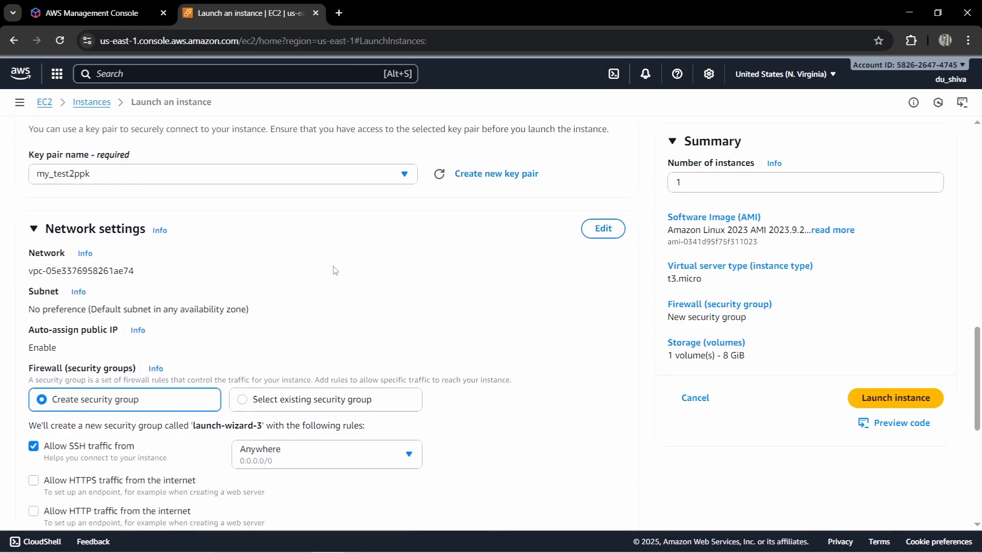
click(242, 400)
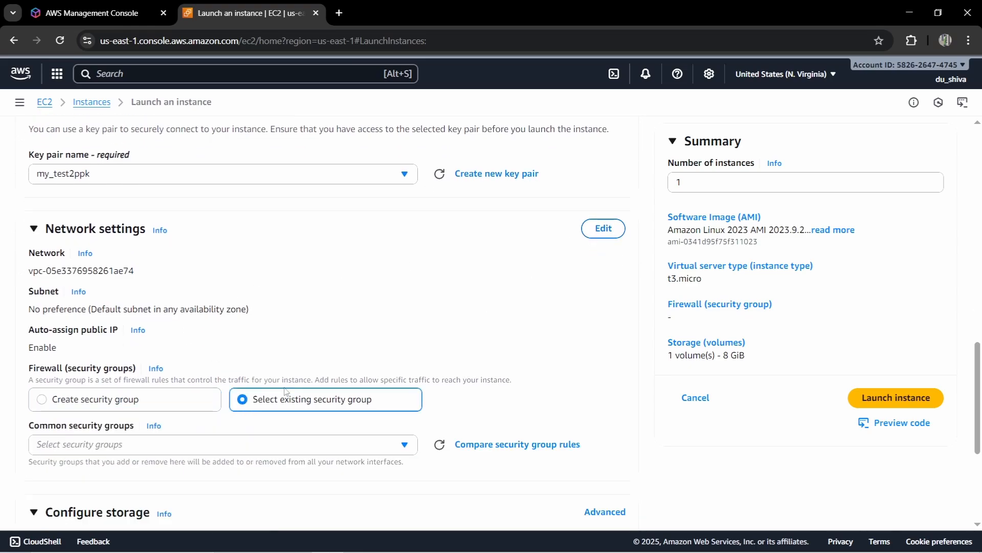
scroll(279, 340, down, 3)
click(234, 320)
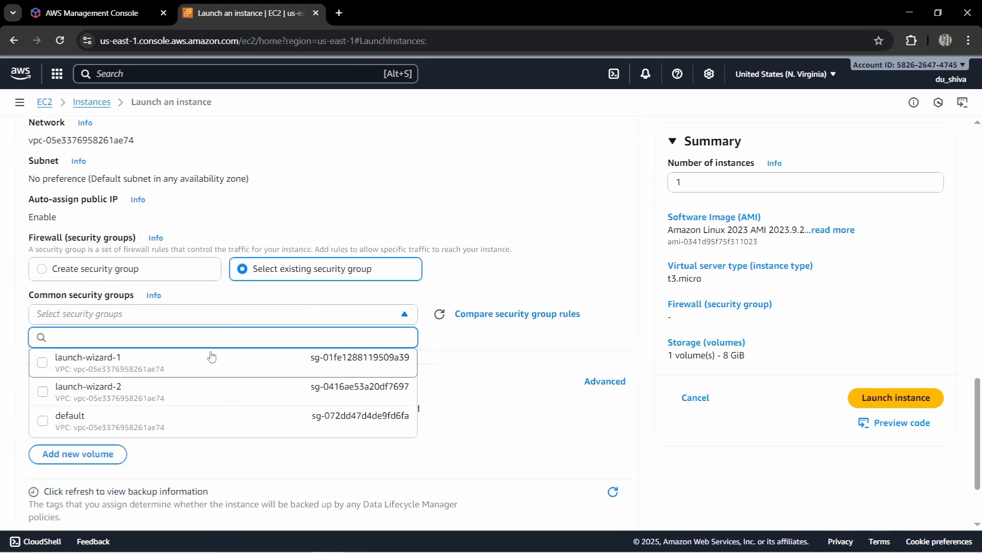
click(210, 358)
Edit the server-2 network settings and choose subnet-0fb42df5b33b6629d in the us-east-1e availability zone.
scroll(537, 225, up, 2)
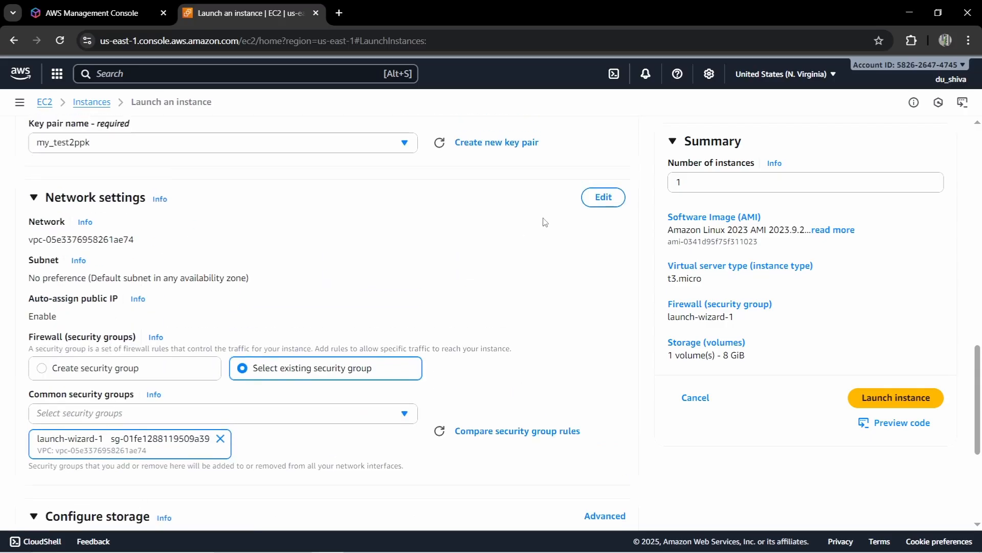
click(603, 198)
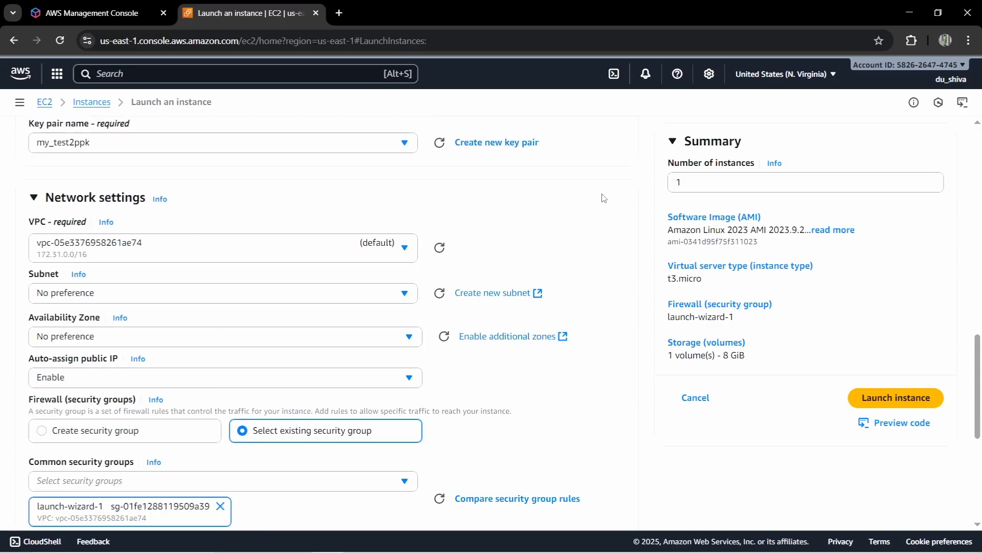
click(382, 298)
scroll(307, 408, down, 1)
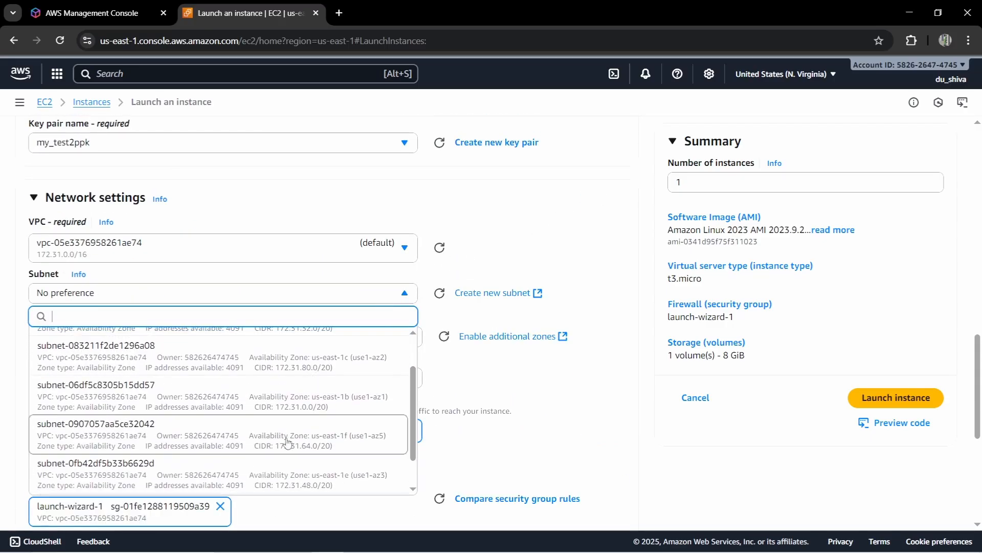
click(381, 474)
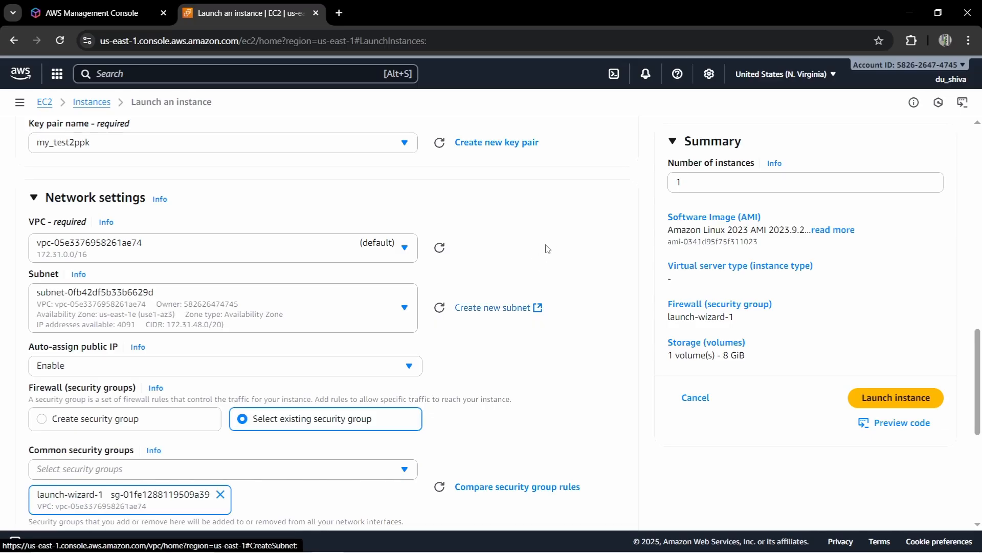
Change the server-2 subnet to subnet-083211f2de1296a08 in us-east-1c so that the t3.micro instance type is available.
scroll(440, 284, up, 4)
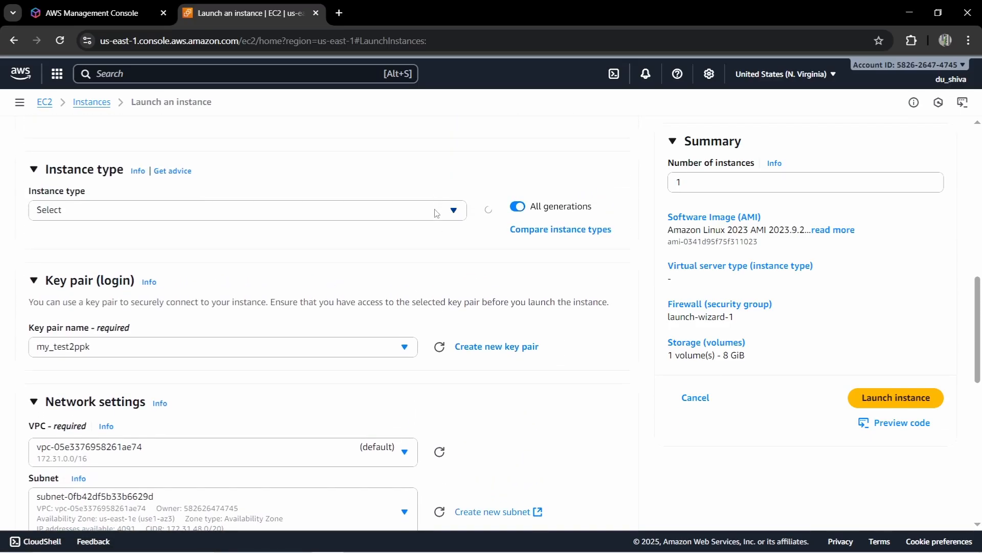
click(436, 213)
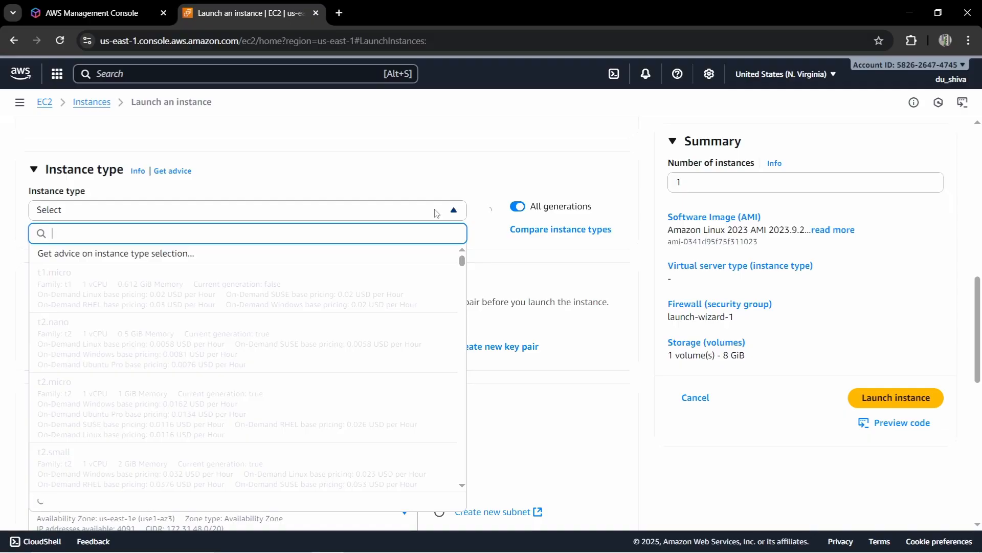
click(436, 212)
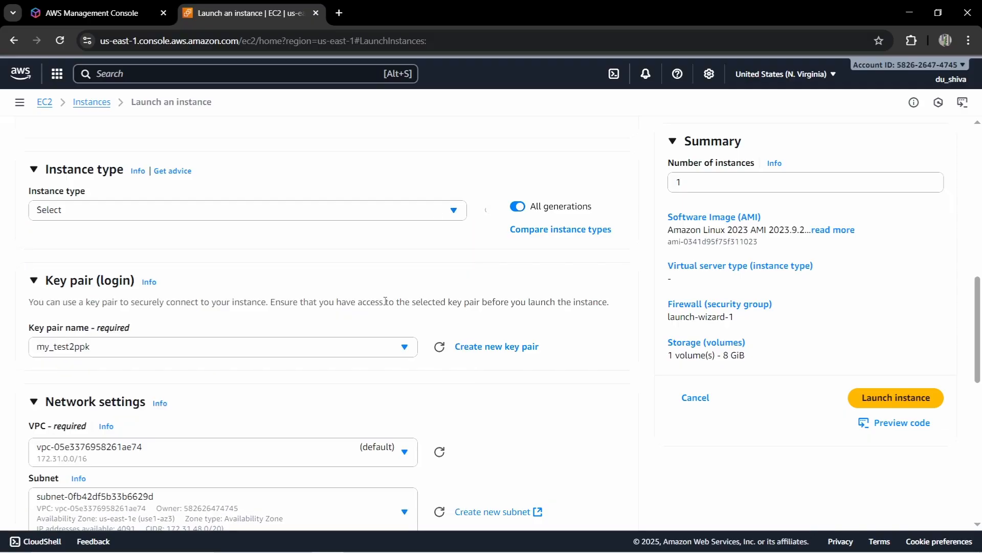
scroll(377, 324, down, 2)
click(348, 434)
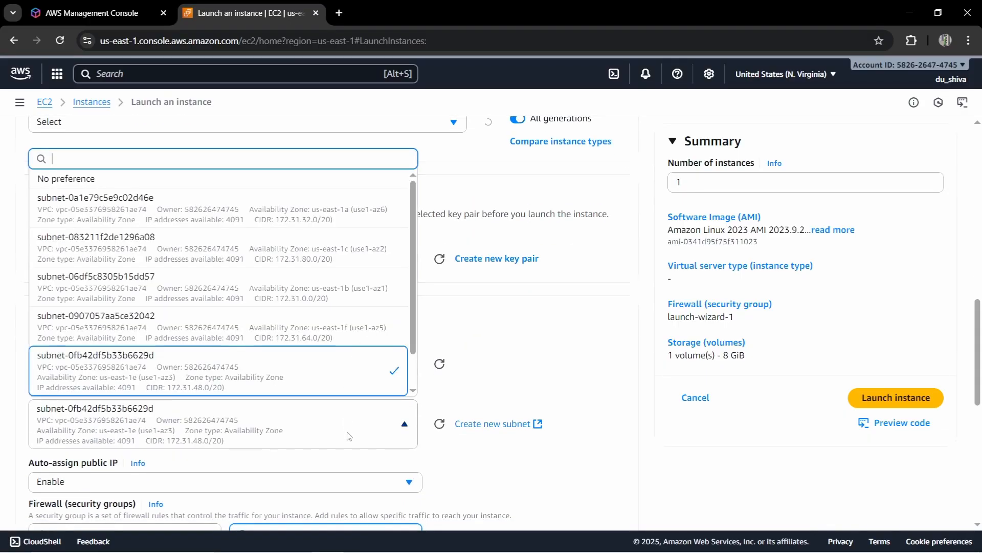
click(312, 233)
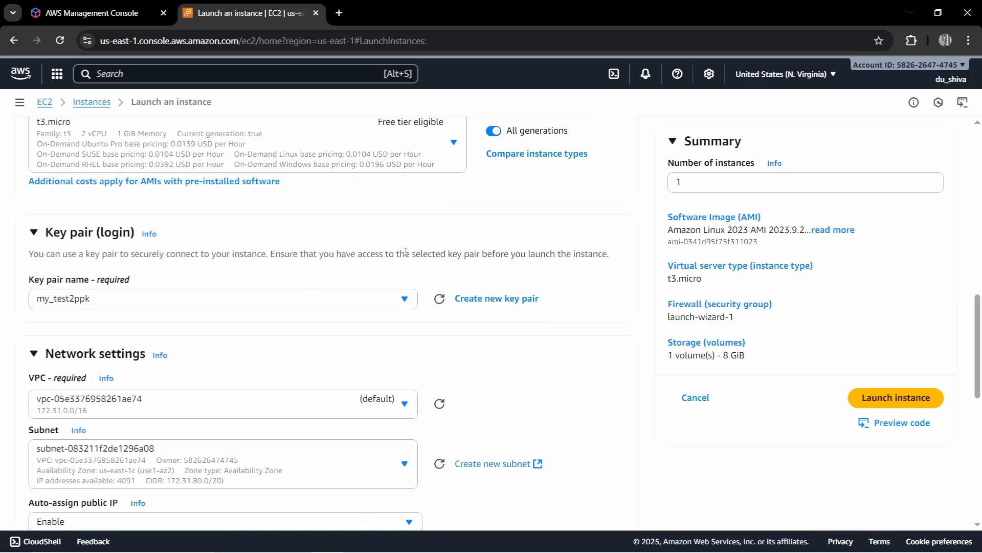
scroll(406, 251, up, 1)
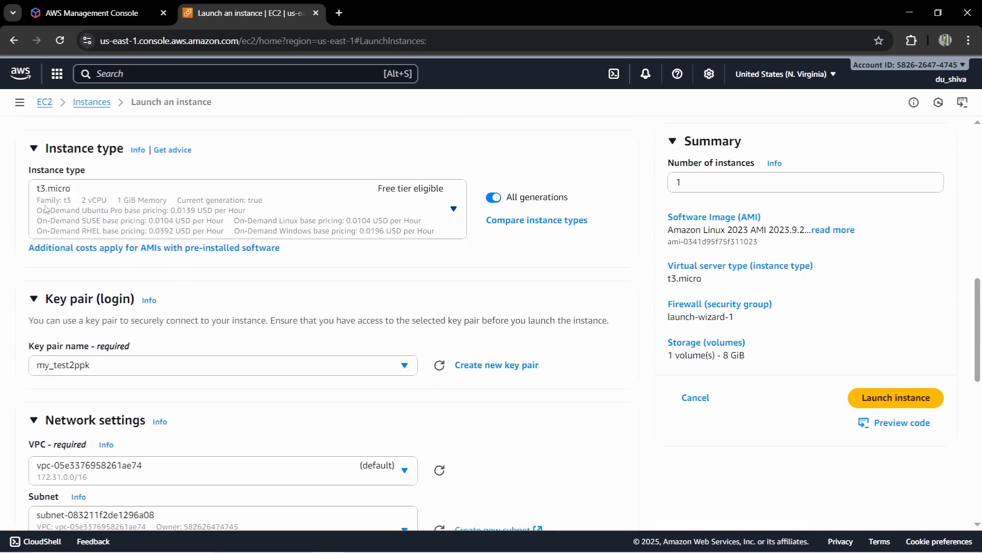
Give server-2 a bash user data script that updates packages, installs, starts and enables httpd and writes "this is $(hostname)" to /var/www/html/index.html, and launch it.
scroll(174, 261, down, 10)
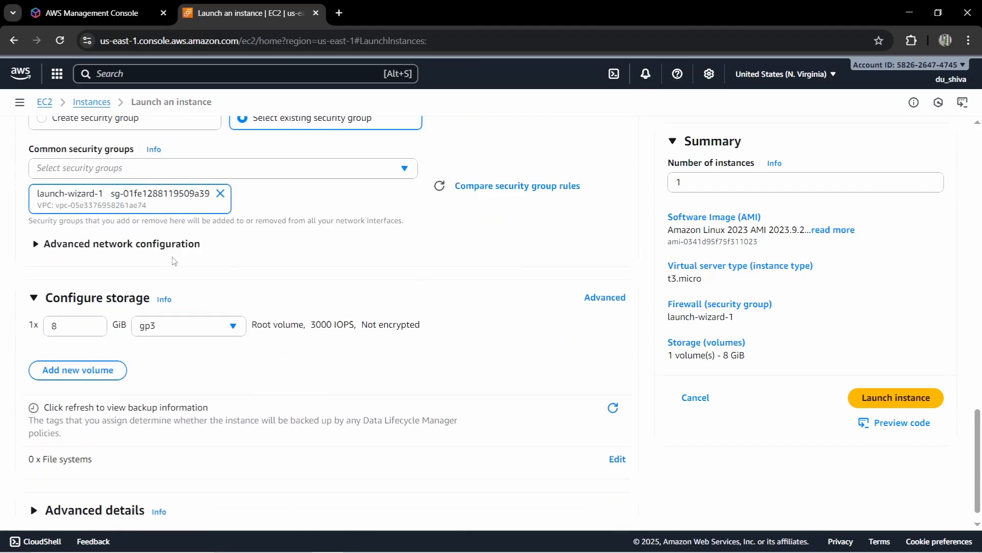
click(33, 489)
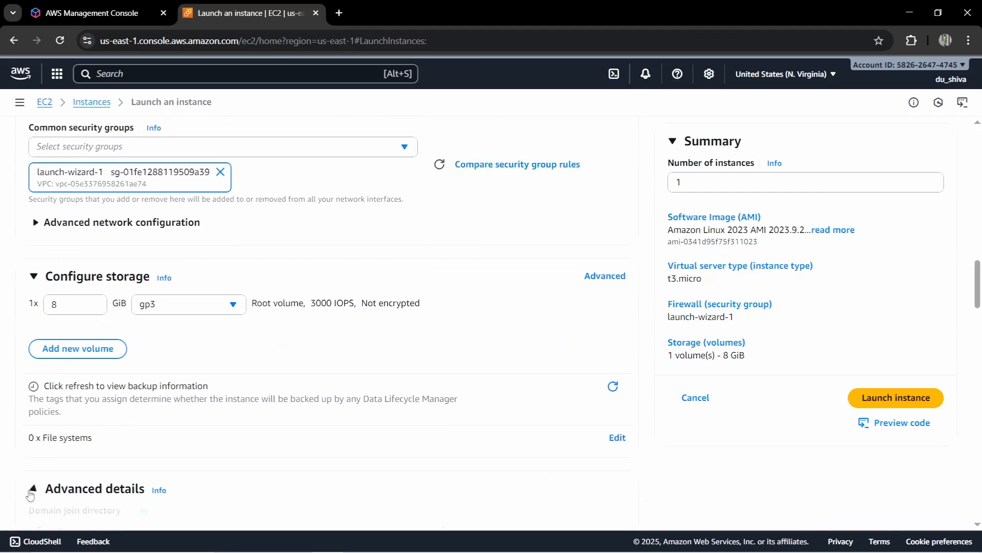
scroll(166, 448, down, 5)
scroll(165, 447, down, 20)
click(121, 354)
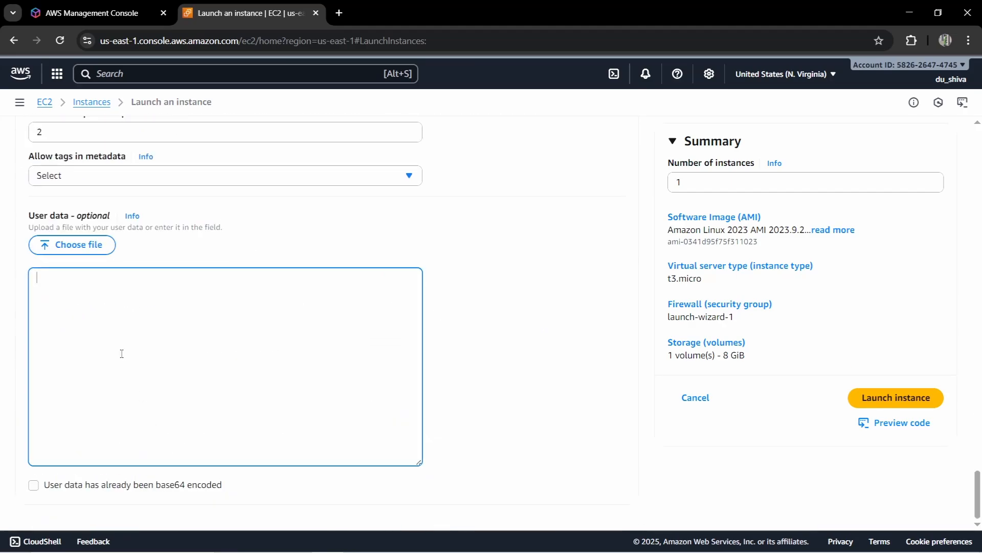
text(#!/bin/bash yum update -y yum install -y httpd systemctl start httpd systemctl enable httpd echo "this is $(hostname)" > /var/www/html/index.html)
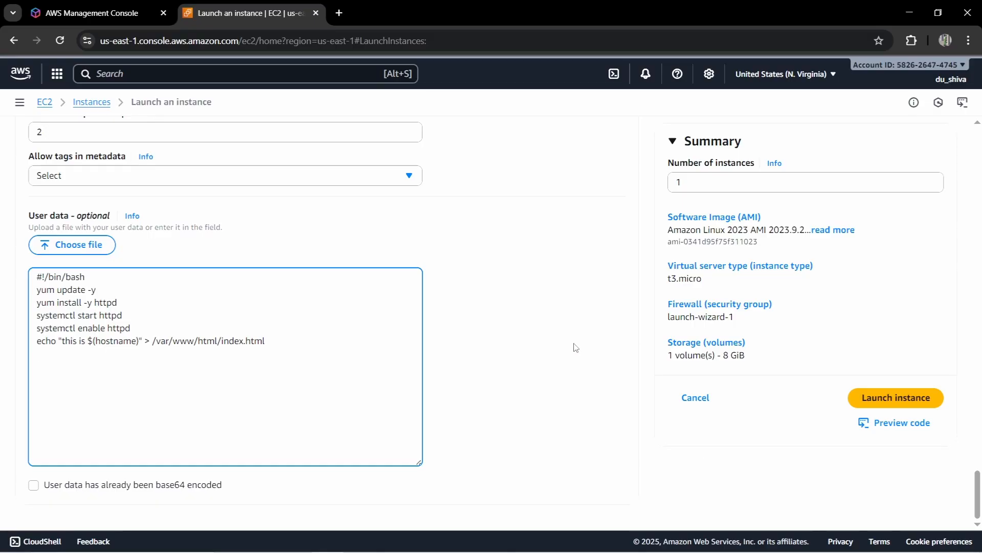
click(866, 394)
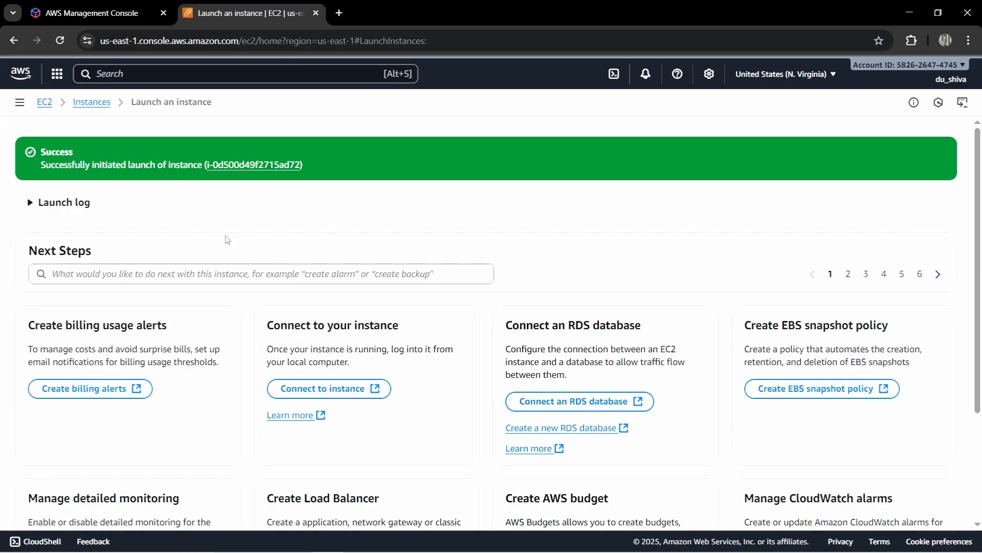
Return to the EC2 dashboard and start launching a third instance named server-3.
click(45, 102)
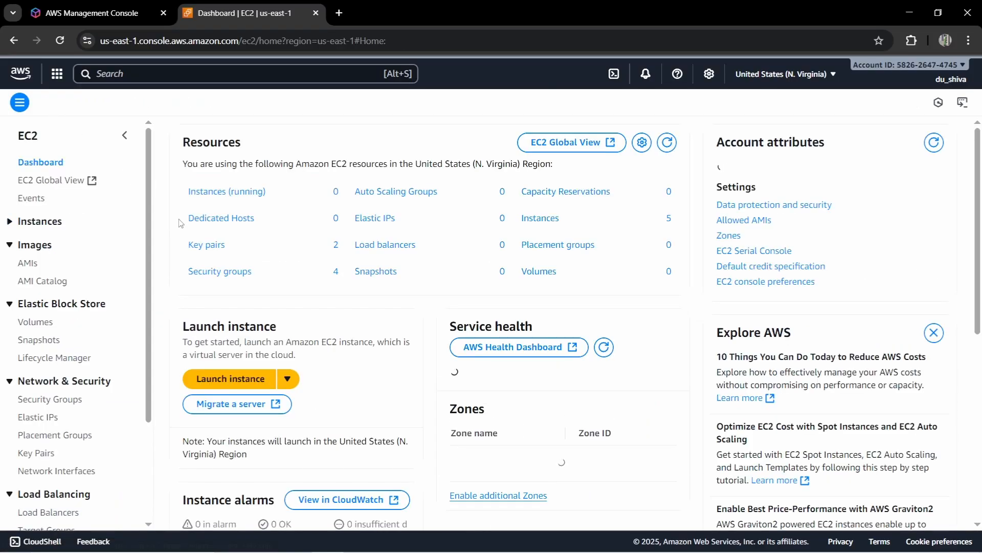
click(222, 378)
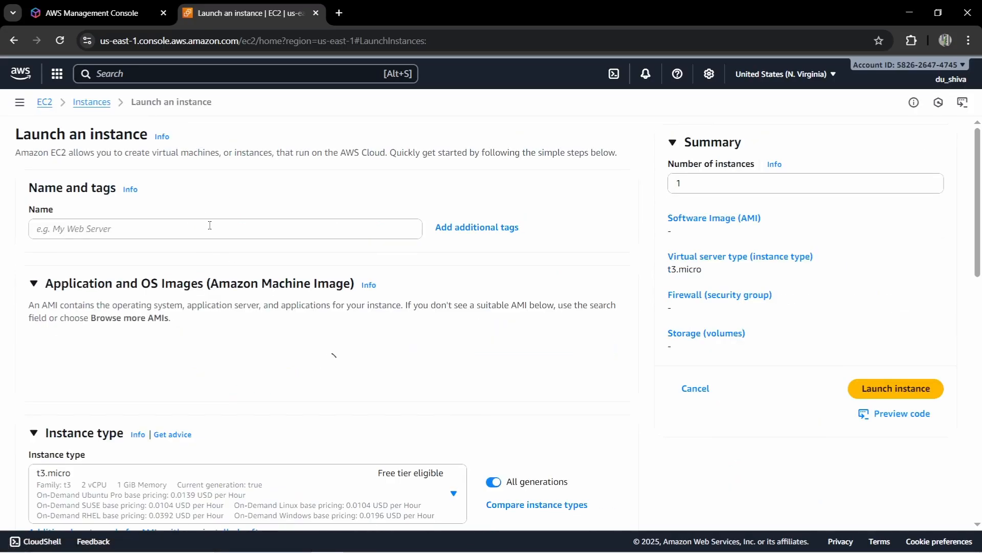
click(203, 229)
text(se)
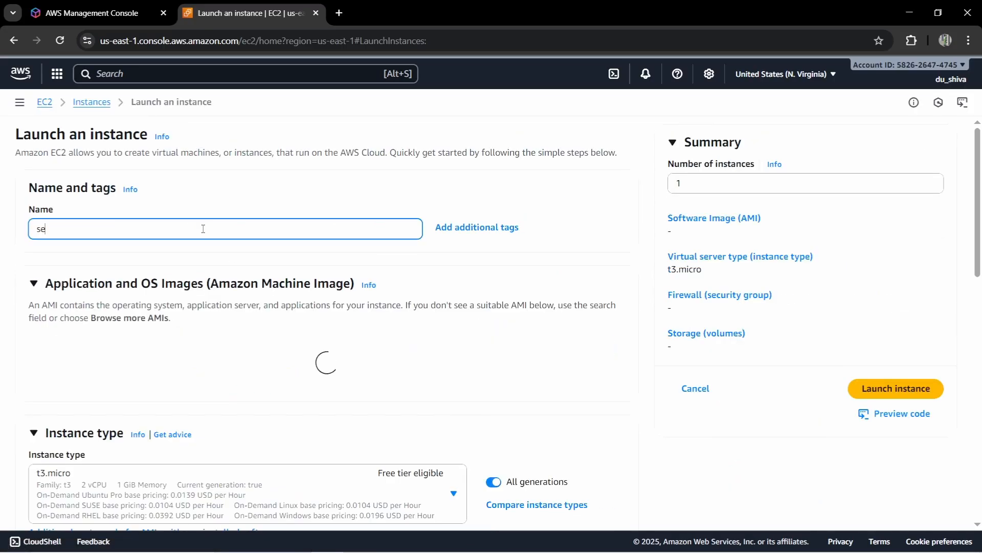
text(rver-3)
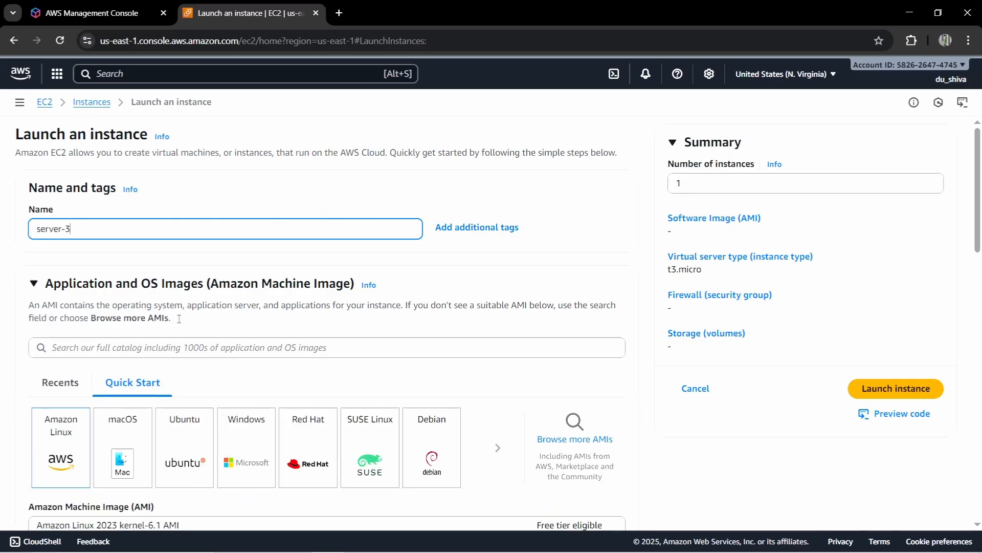
Keep the default Amazon Linux image and t3.micro type for server-3 and assign the key pair my_test2ppk.
scroll(179, 319, down, 10)
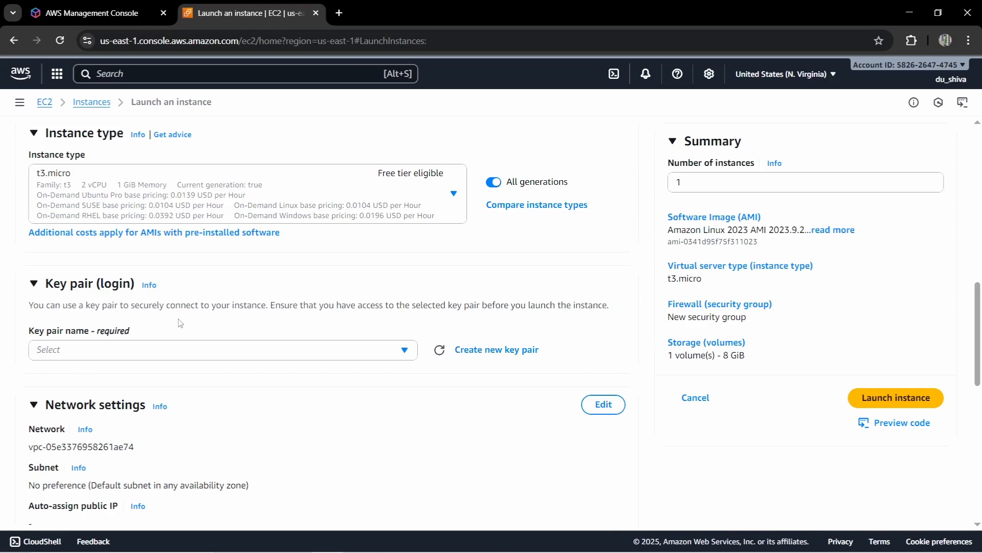
click(171, 352)
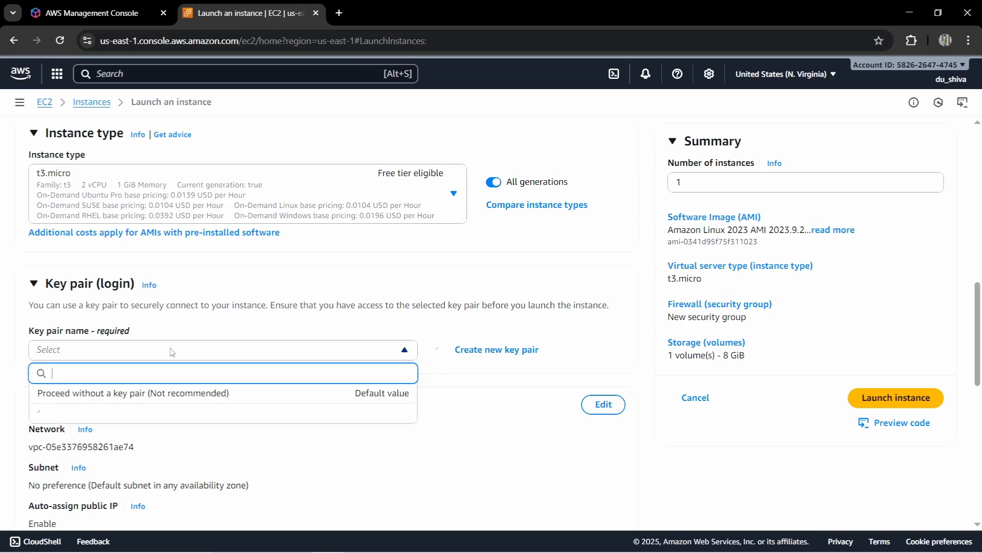
click(148, 418)
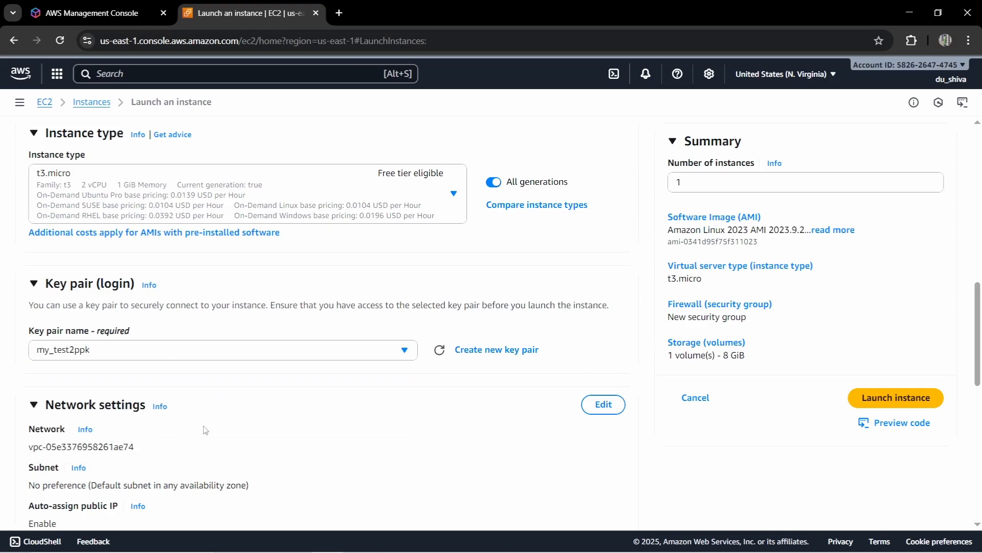
Edit the server-3 network settings and choose subnet-0f5d373f34699ab39 in the us-east-1d availability zone.
scroll(205, 430, down, 2)
click(613, 282)
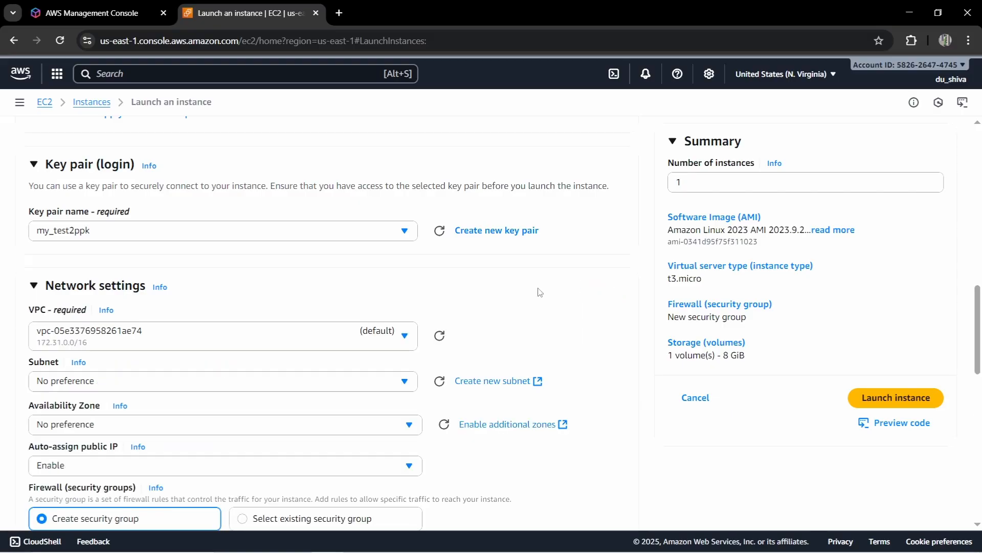
click(316, 383)
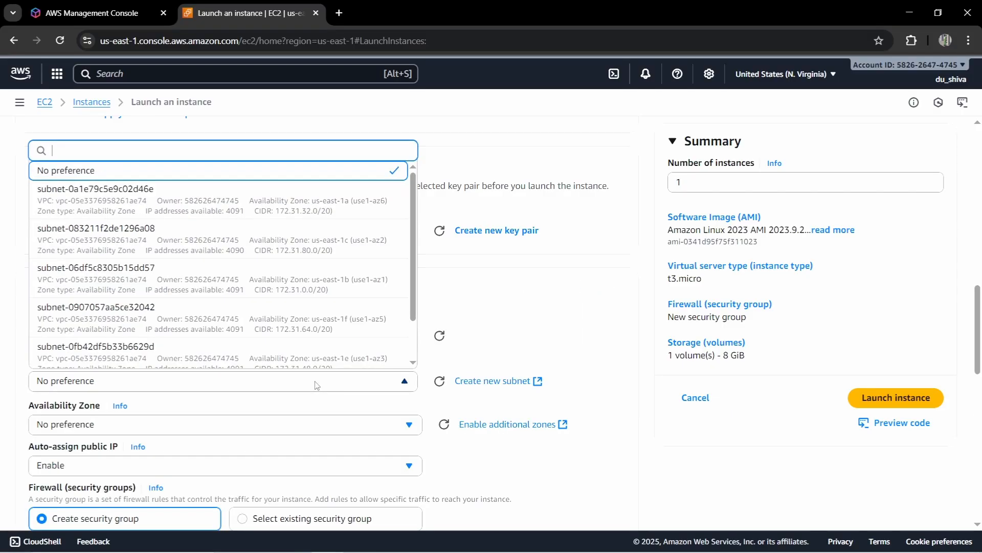
scroll(309, 345, down, 2)
click(318, 355)
scroll(495, 323, up, 3)
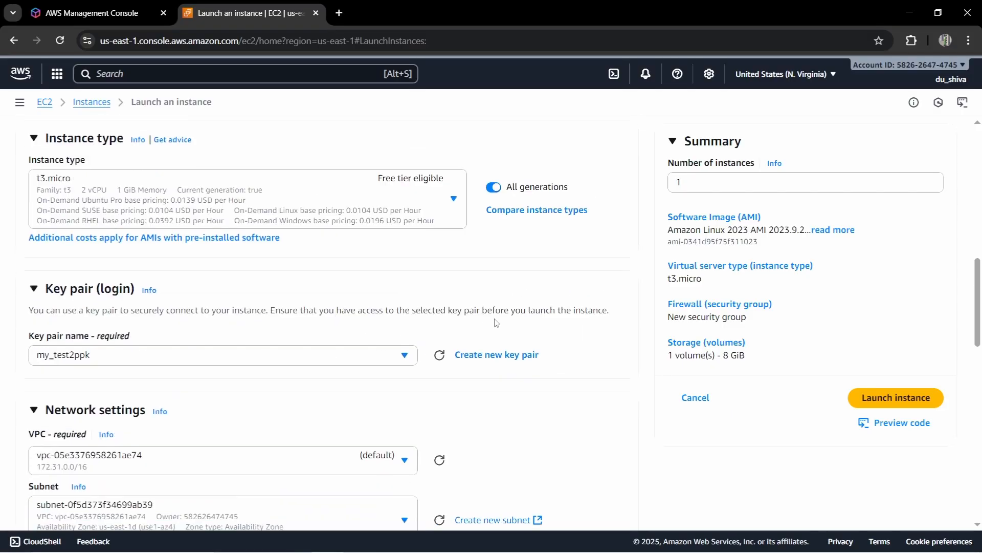
Apply the existing security group launch-wizard-1 to the server-3 instance.
scroll(495, 323, down, 5)
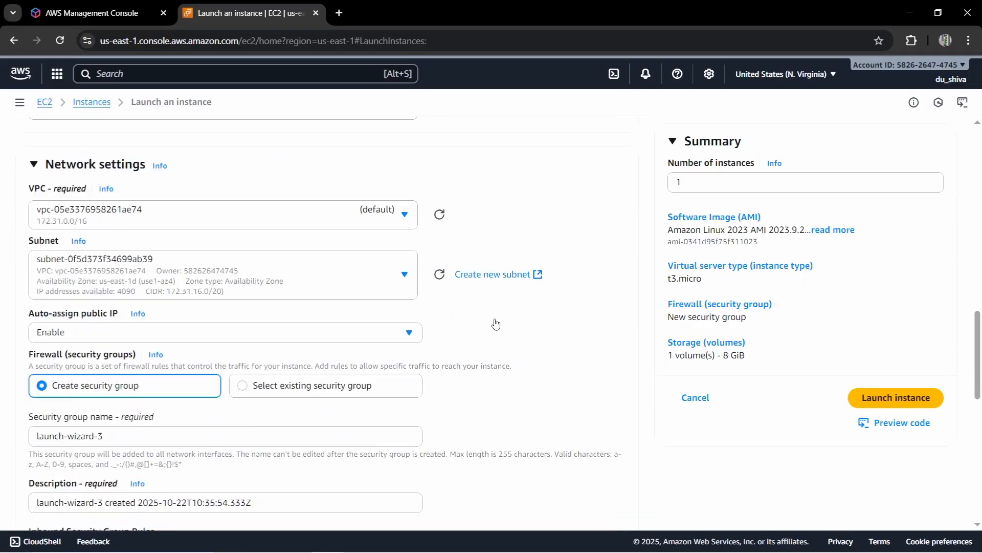
click(246, 279)
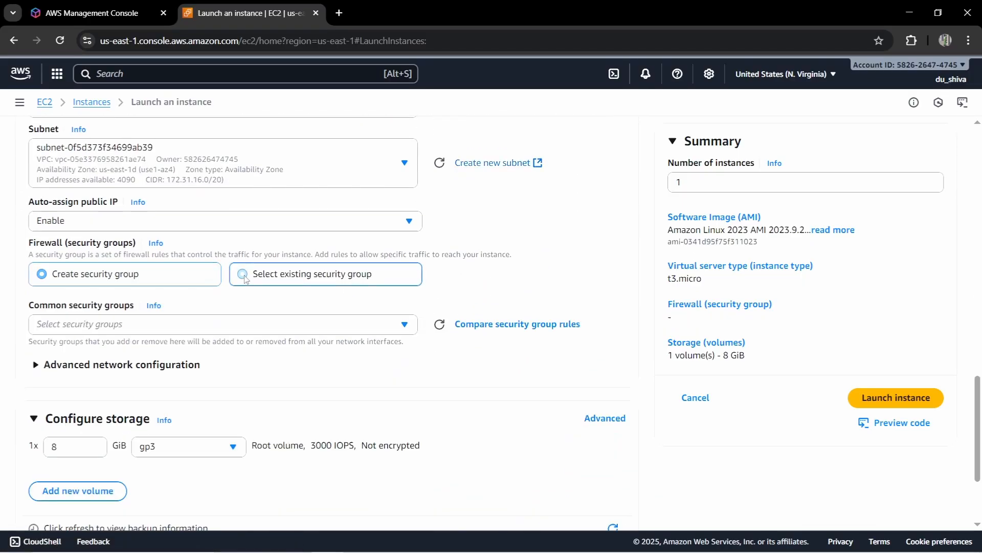
click(254, 324)
click(216, 383)
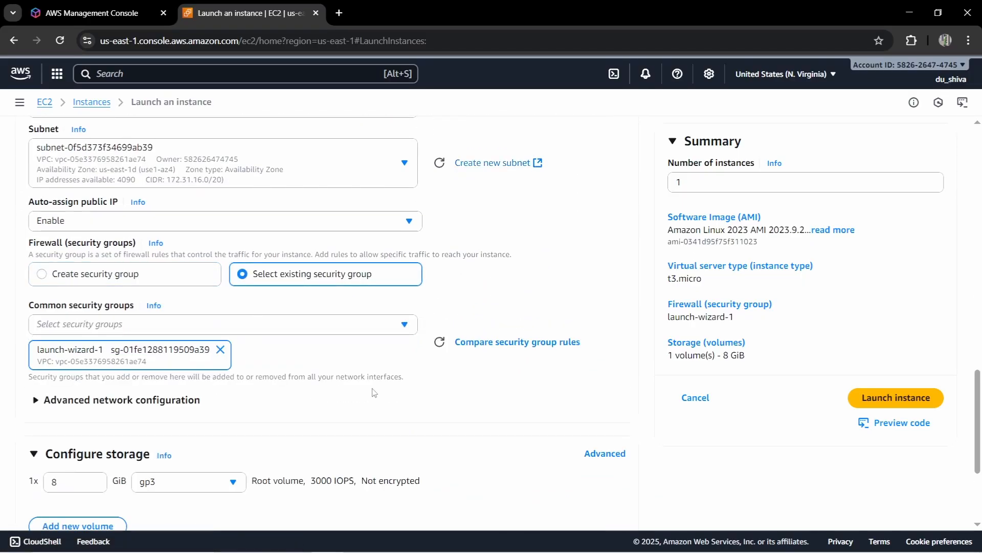
Enter server-3 bash user data that updates packages, installs, starts and enables httpd and writes "this is $(hostname)" to /var/www/html/index.html, and launch the instance.
scroll(439, 418, down, 3)
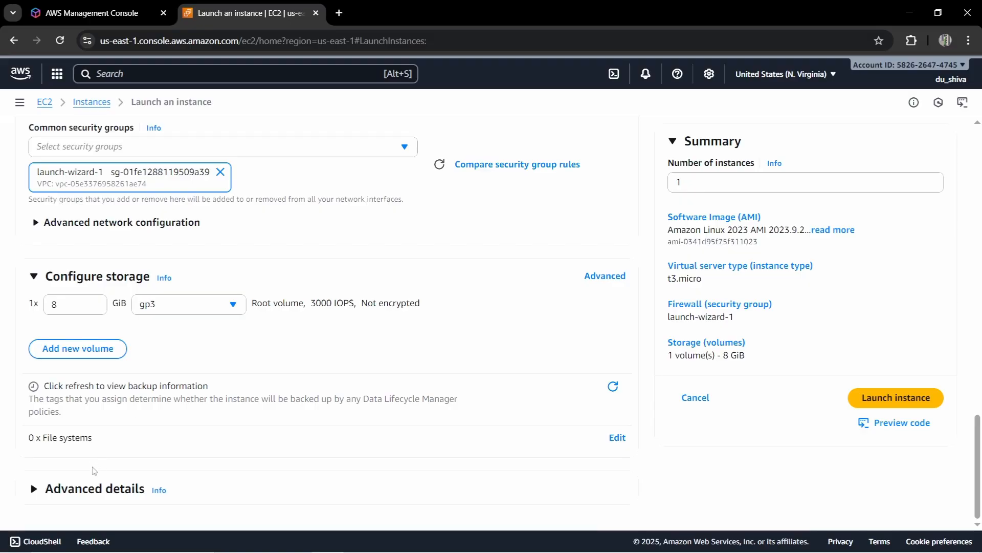
click(81, 489)
scroll(342, 446, down, 15)
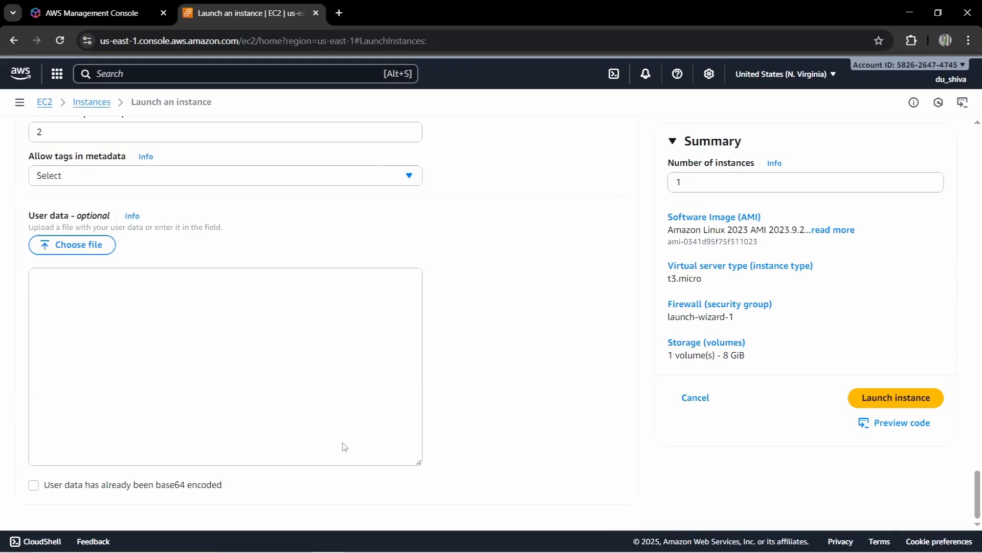
click(251, 353)
text(#!/bin/bash yum update -y yum install -y httpd systemctl start httpd systemctl enable httpd echo "this is $(hostname)" > /var/www/html/index.html)
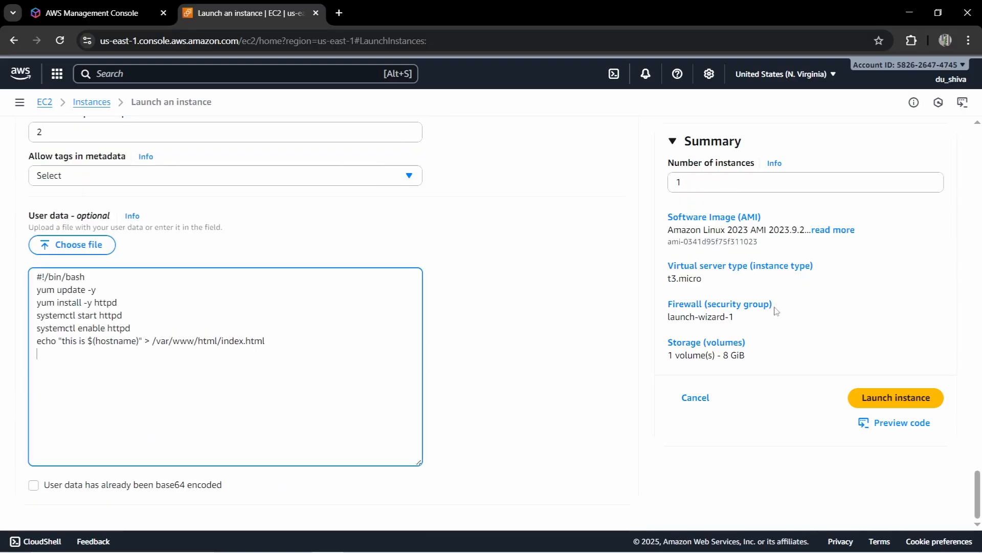
click(940, 399)
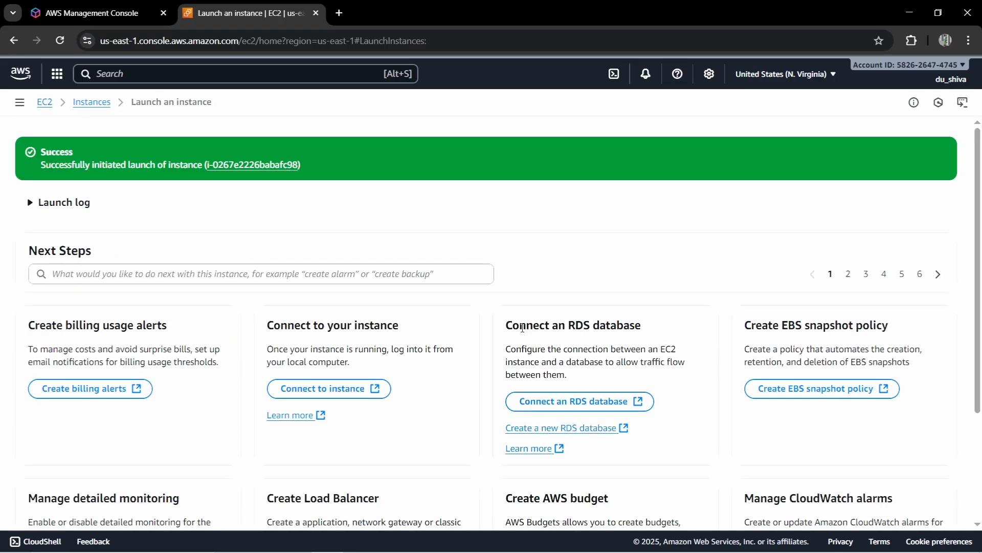
Return to the EC2 dashboard and start launching a fourth instance named servr-4.
click(44, 104)
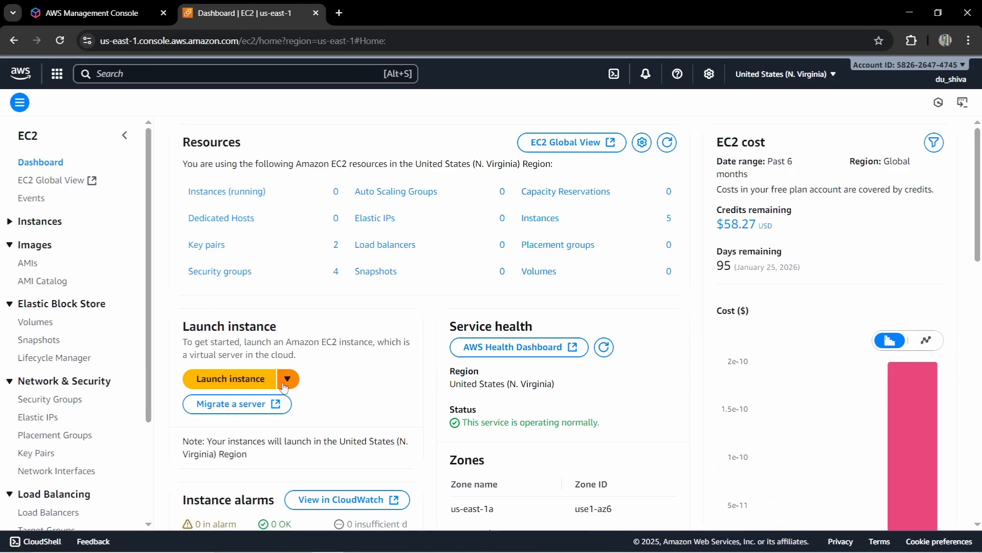
click(289, 383)
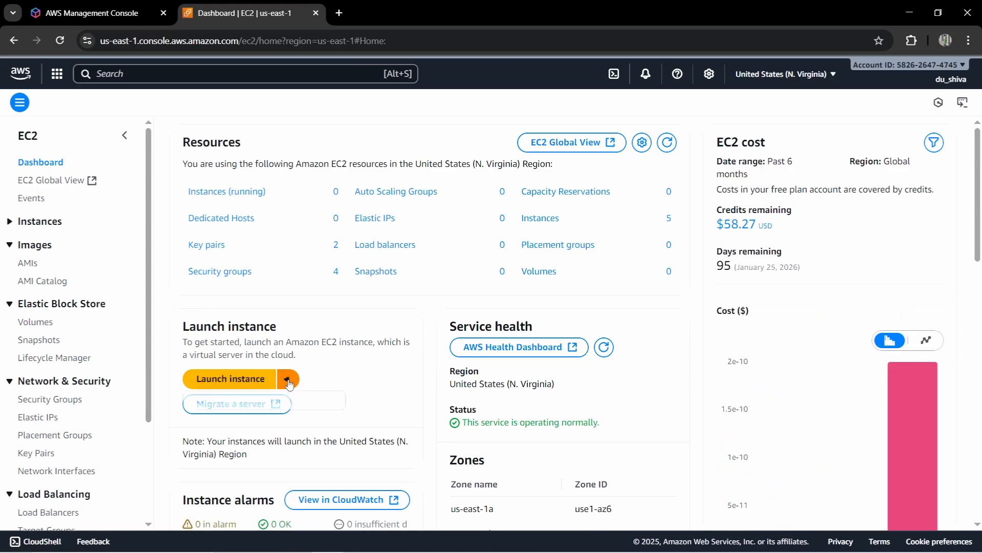
click(239, 384)
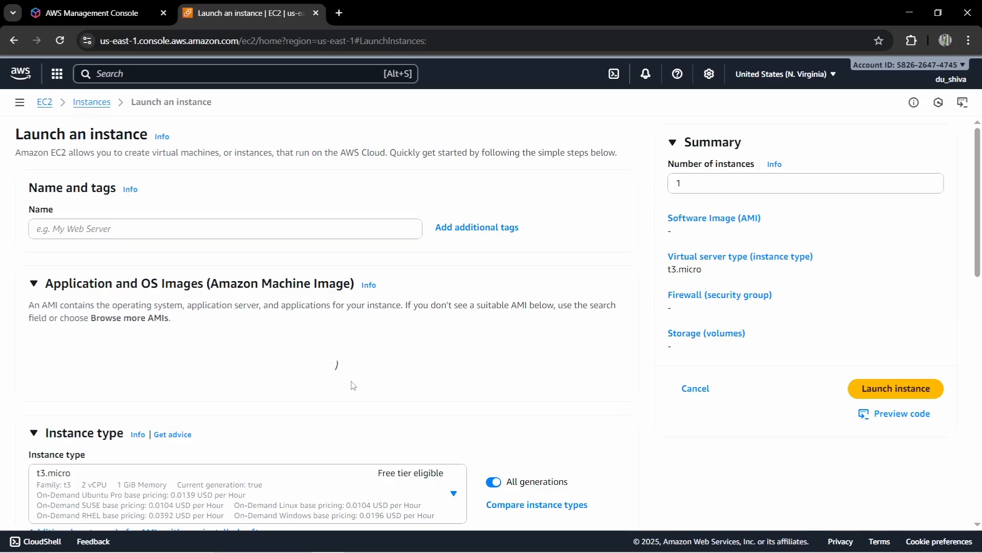
click(158, 223)
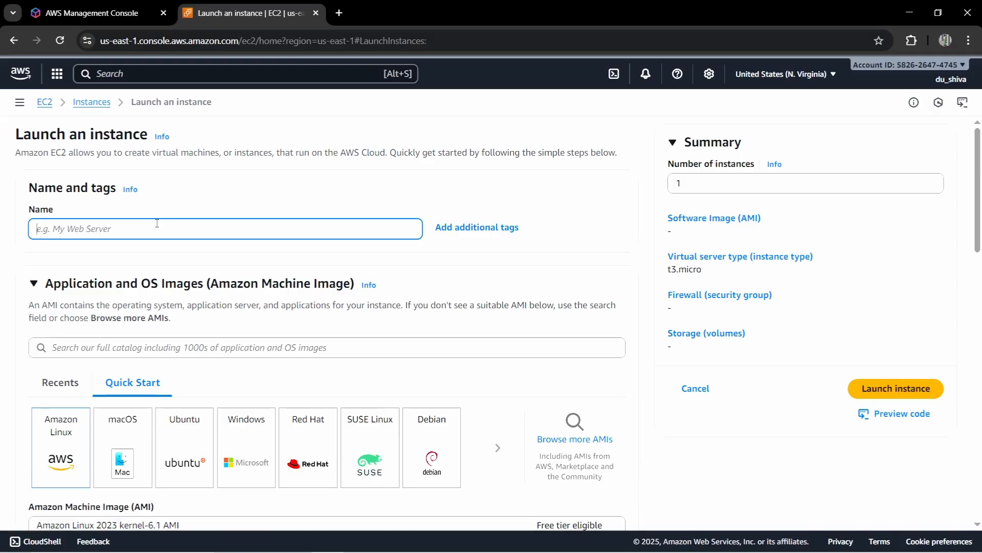
text(servr-4)
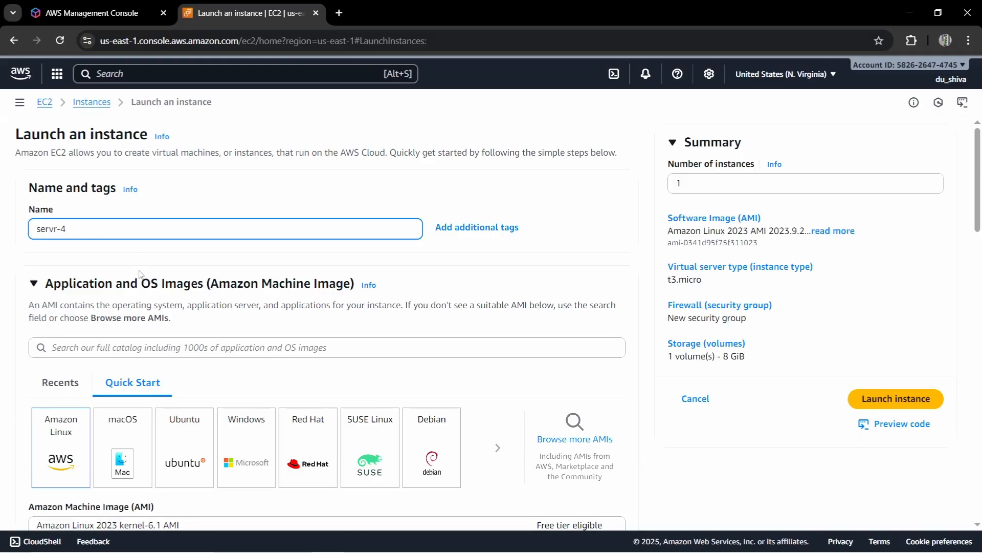
Select the my_test2ppk key pair for the servr-4 instance.
scroll(139, 273, down, 3)
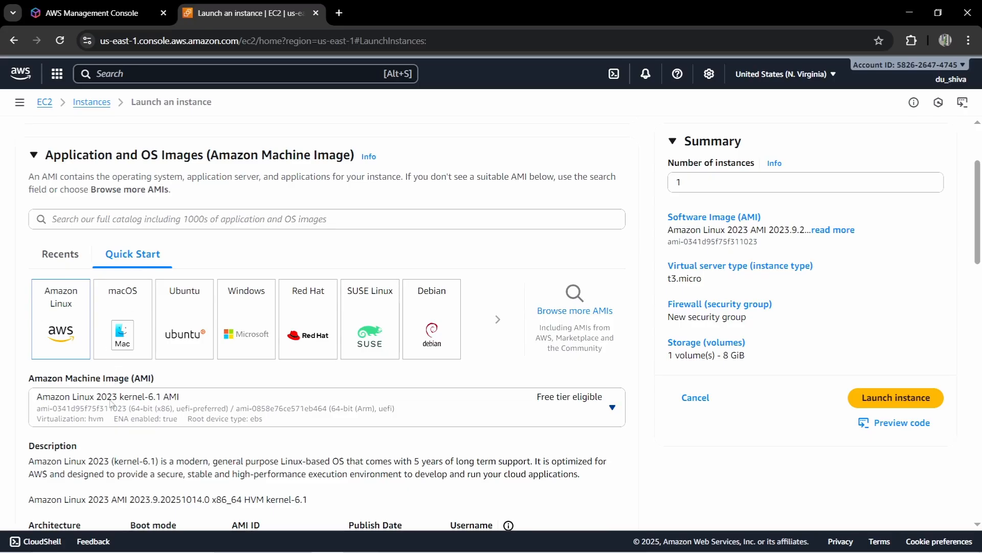
scroll(111, 403, down, 7)
scroll(111, 404, down, 3)
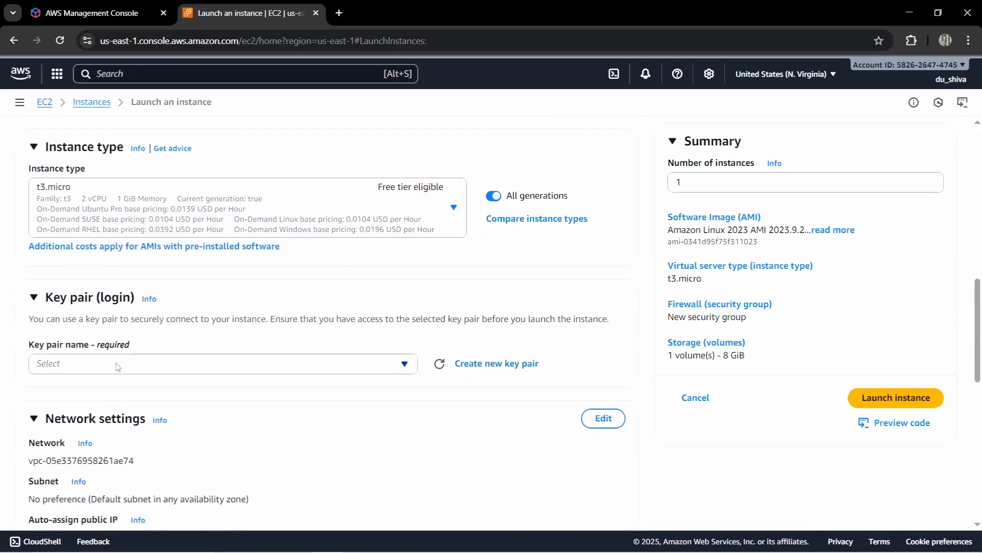
click(119, 364)
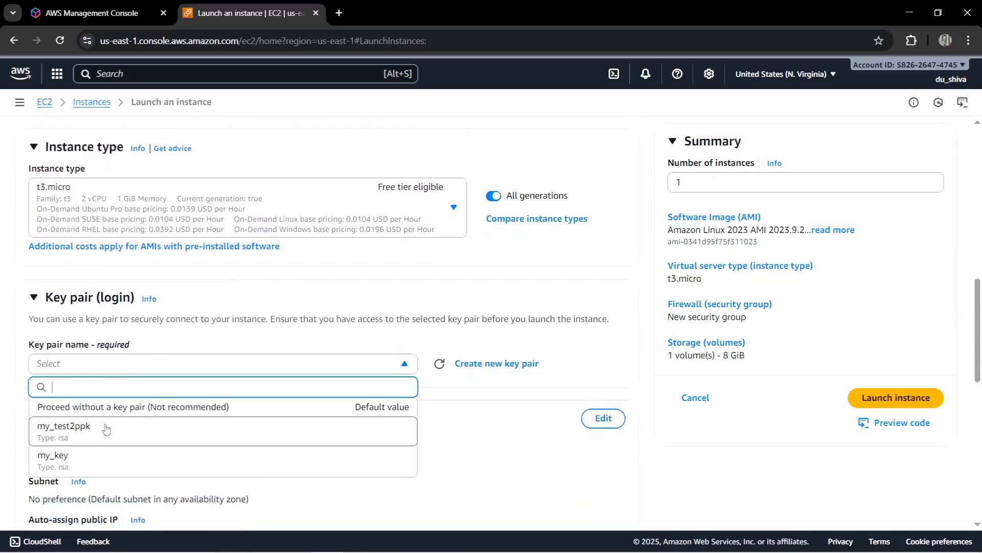
click(275, 439)
Edit the servr-4 network settings and choose subnet-0fb42df5b33b6629d in the us-east-1e availability zone.
scroll(276, 441, down, 4)
scroll(276, 441, down, 1)
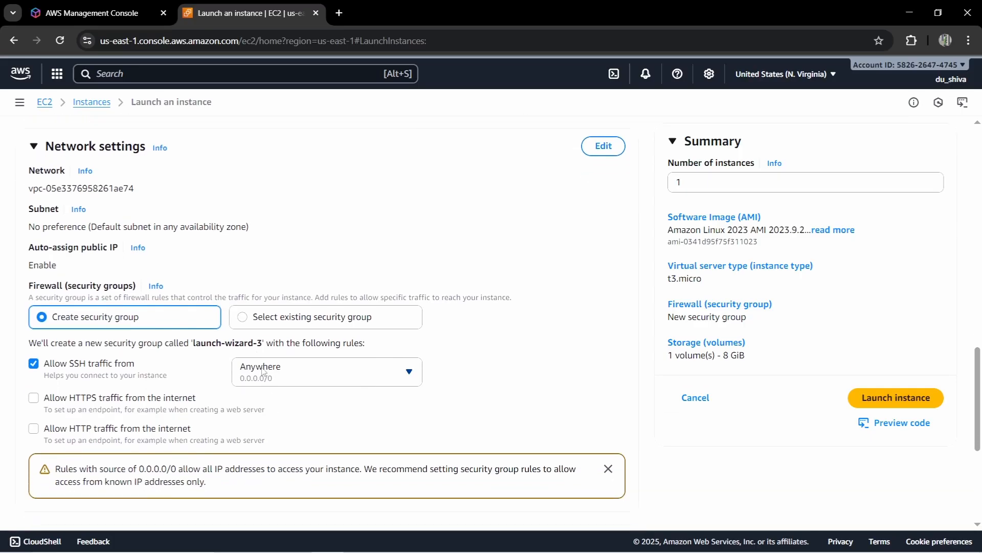
scroll(446, 246, up, 1)
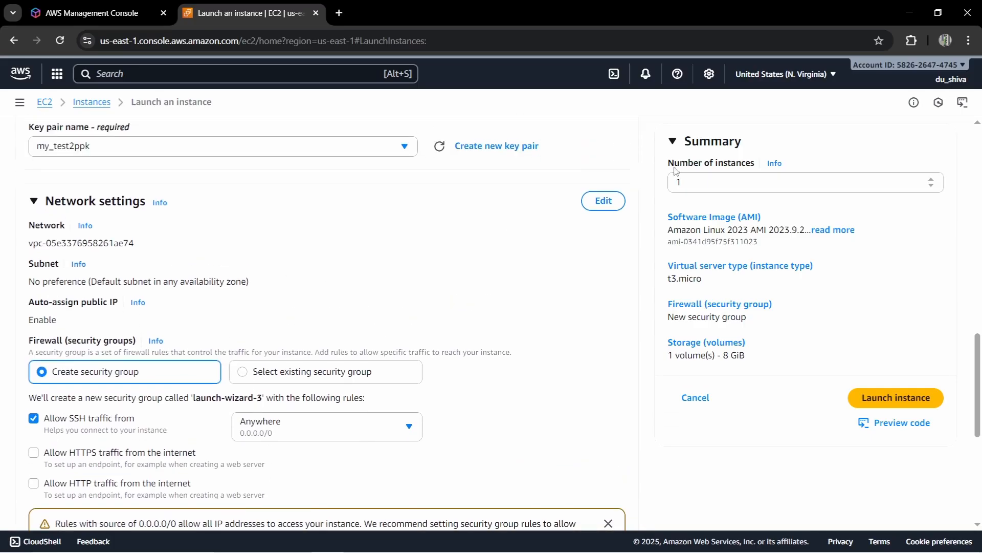
click(603, 201)
click(276, 296)
scroll(237, 390, down, 2)
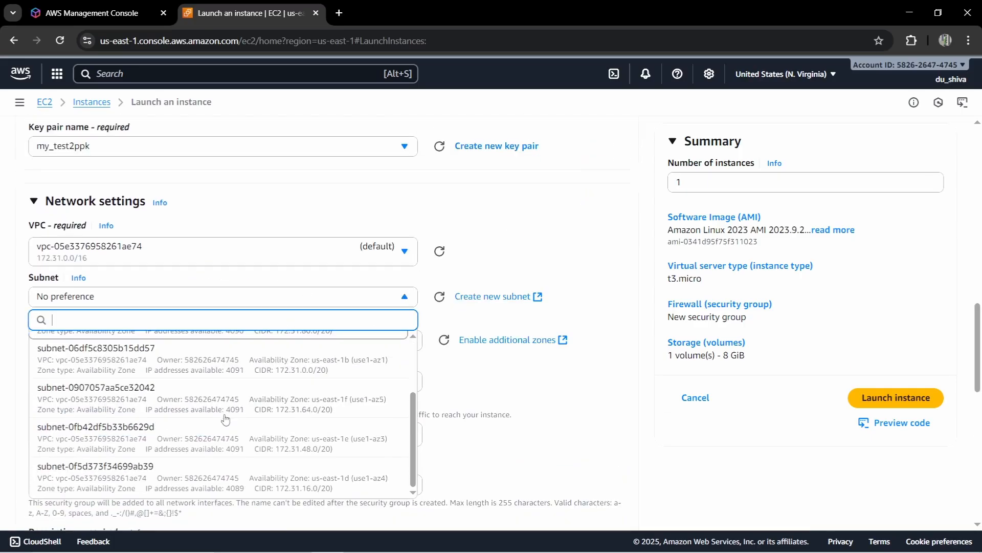
click(222, 455)
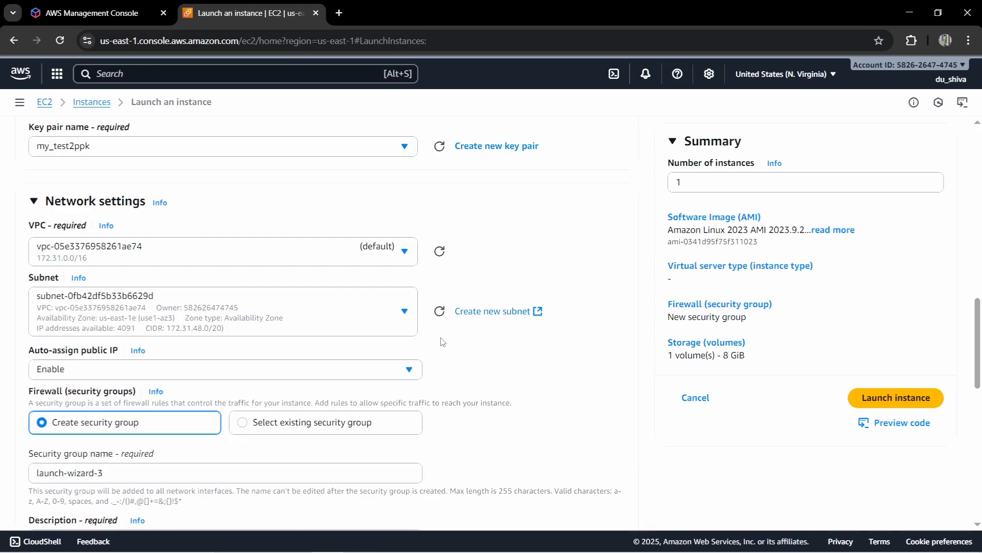
scroll(536, 246, up, 3)
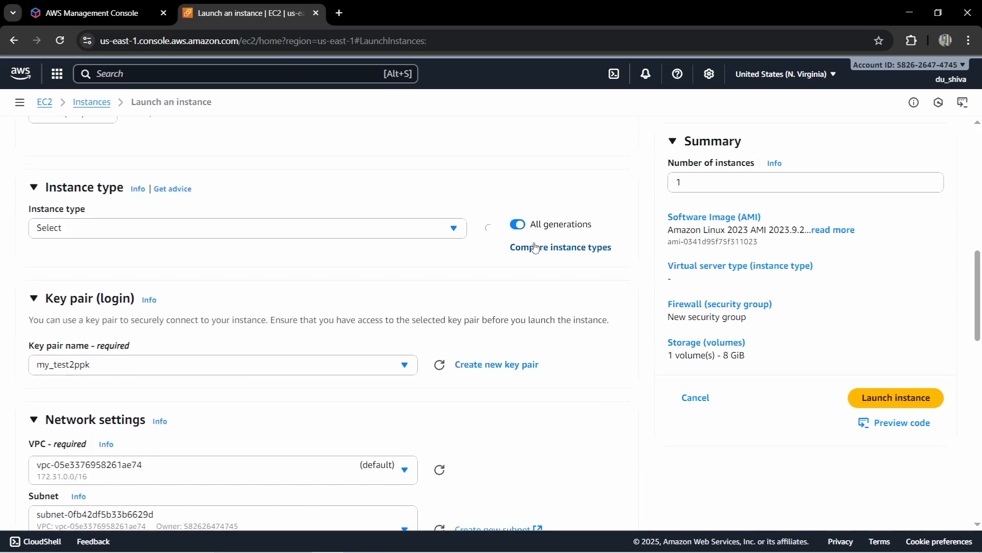
scroll(437, 235, down, 3)
scroll(437, 235, up, 2)
scroll(439, 235, down, 2)
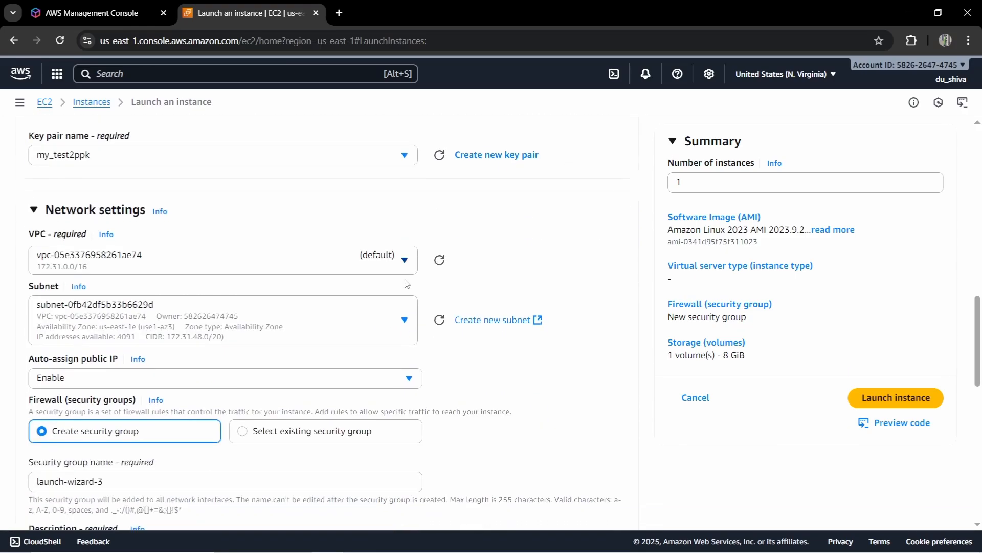
Change the servr-4 subnet to subnet-06df5c8305b15dd57 in the us-east-1b availability zone.
click(387, 317)
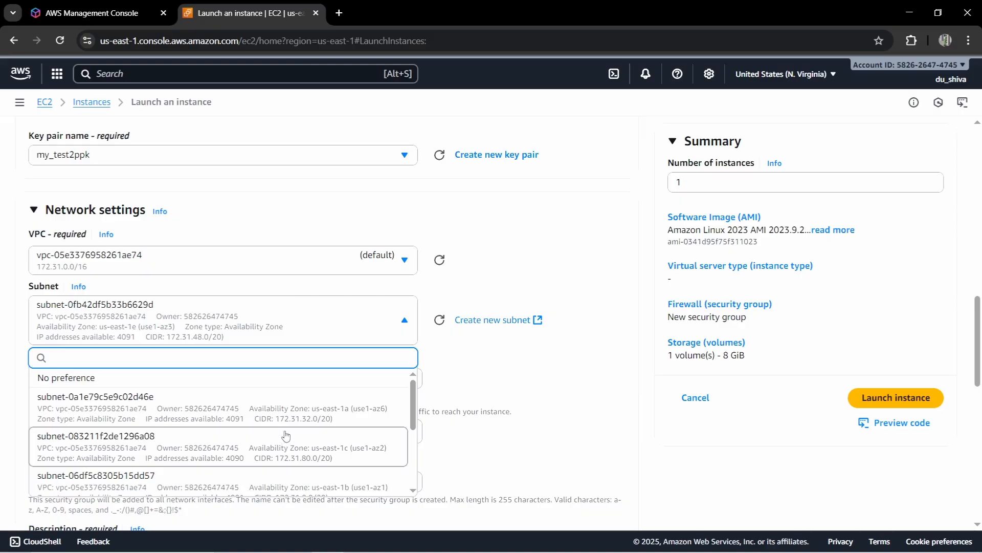
click(284, 439)
click(372, 320)
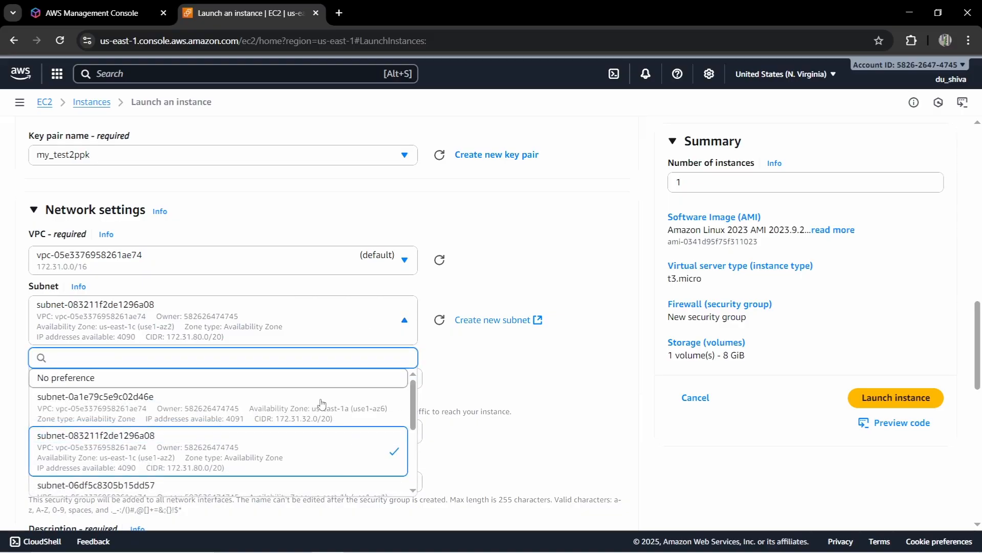
click(290, 487)
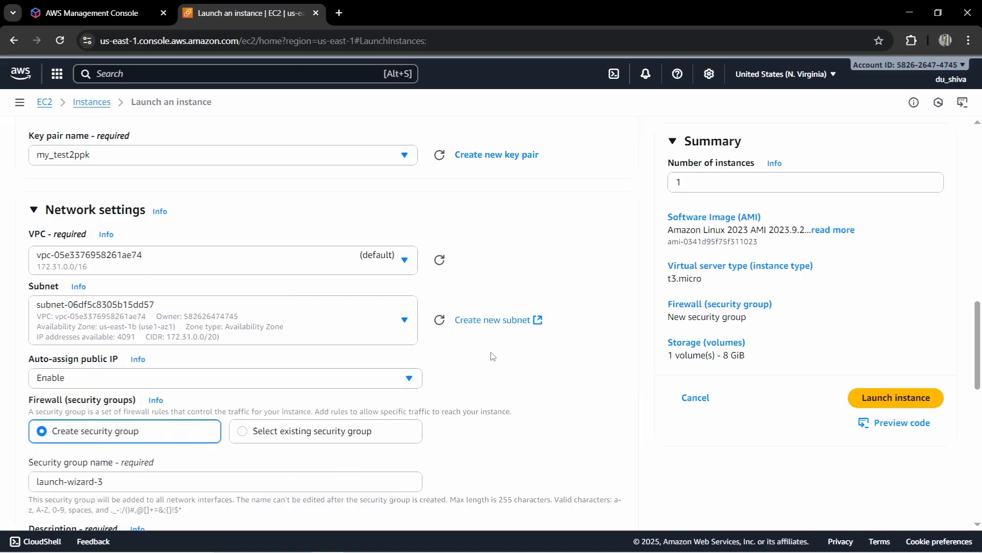
scroll(493, 356, up, 3)
Apply the existing security group launch-wizard-1 to the servr-4 instance.
scroll(492, 356, down, 4)
scroll(493, 356, down, 3)
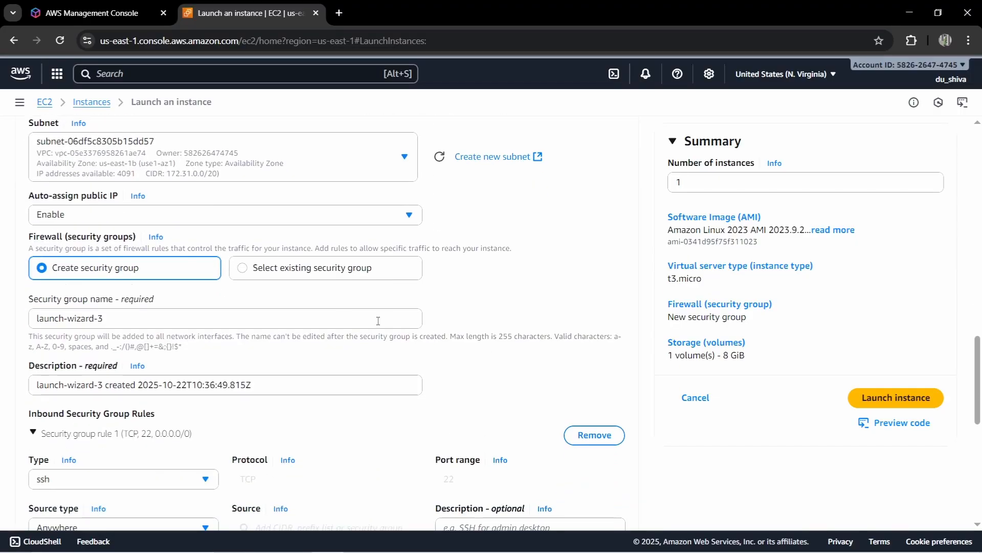
click(244, 269)
click(229, 324)
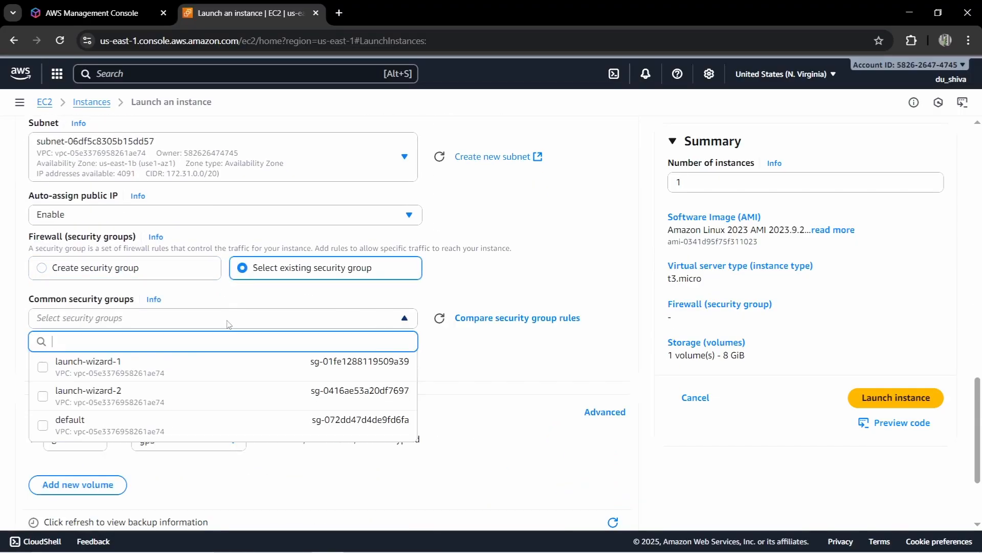
click(200, 369)
Enter servr-4 bash user data that updates packages, installs, starts and enables httpd and writes "this is $(hostname)" to /var/www/html/index.html, and launch the instance.
scroll(434, 373, down, 3)
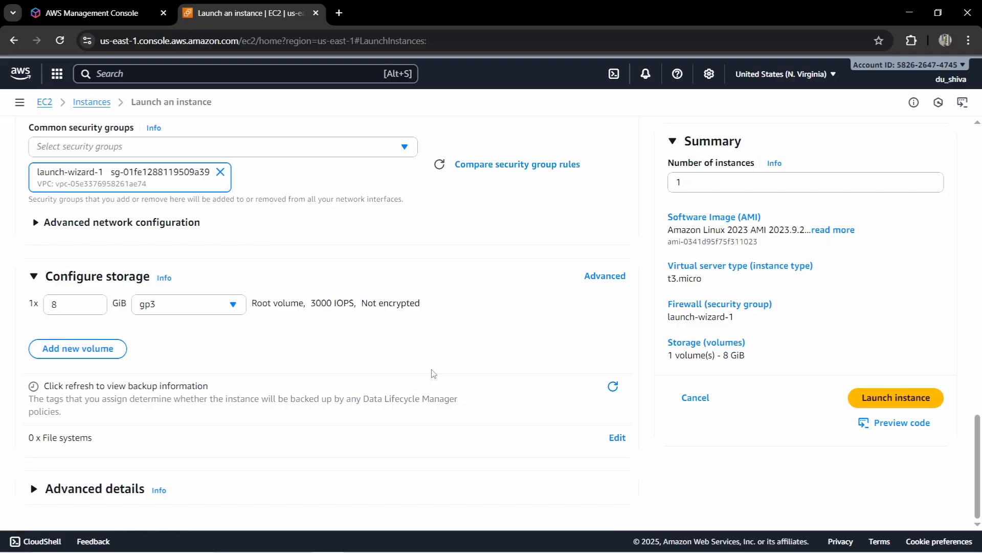
click(92, 494)
scroll(329, 448, down, 15)
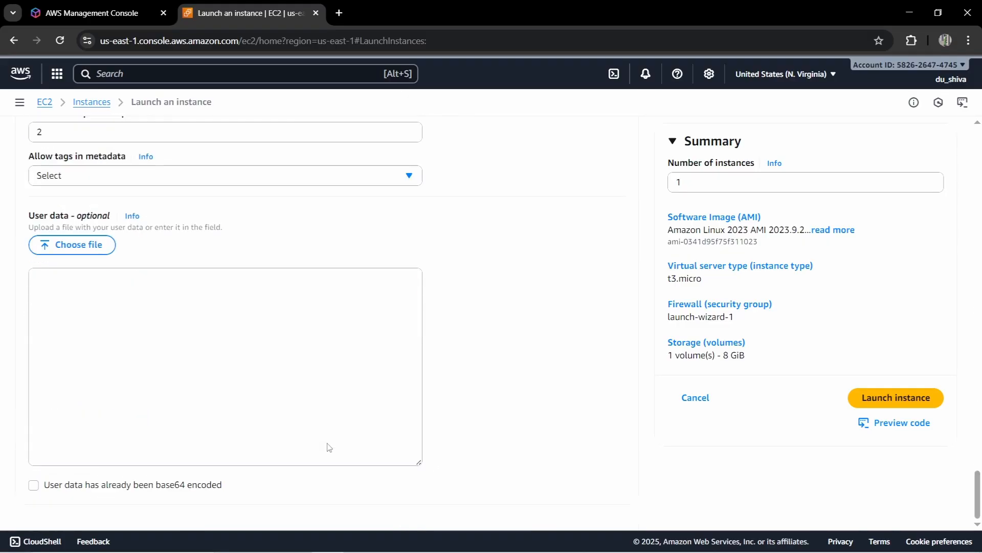
click(204, 288)
text(#!/bin/bash yum update -y yum install -y httpd systemctl start httpd systemctl enable httpd echo "this is $(hostname)" > /var/www/html/index.html)
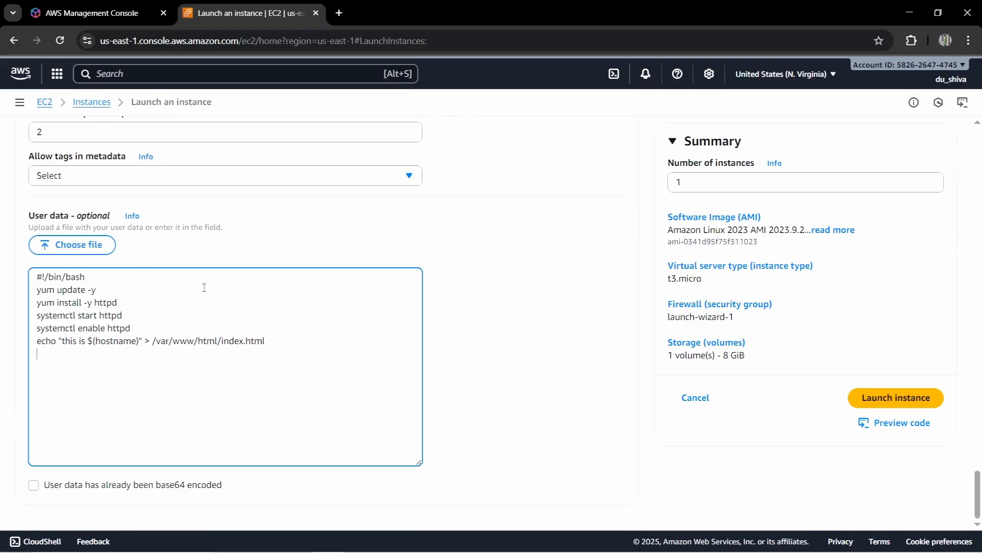
click(888, 397)
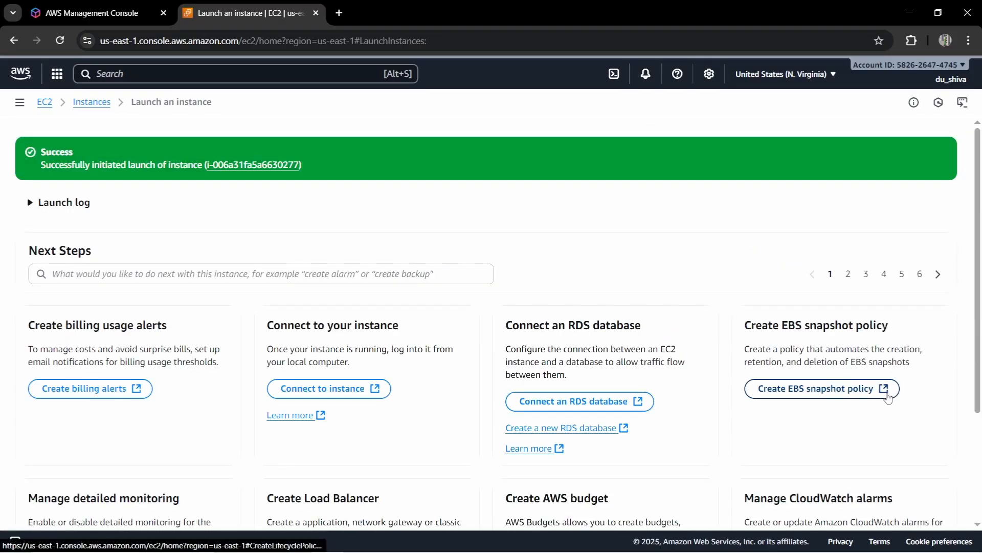
List the running EC2 instances and open the public IPv4 address of server-1 in the browser.
click(48, 105)
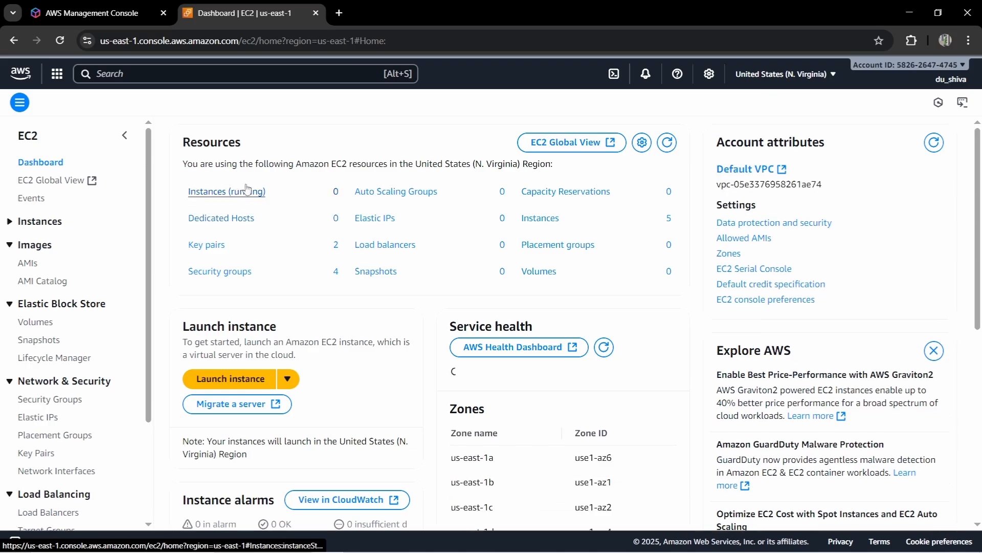
click(248, 193)
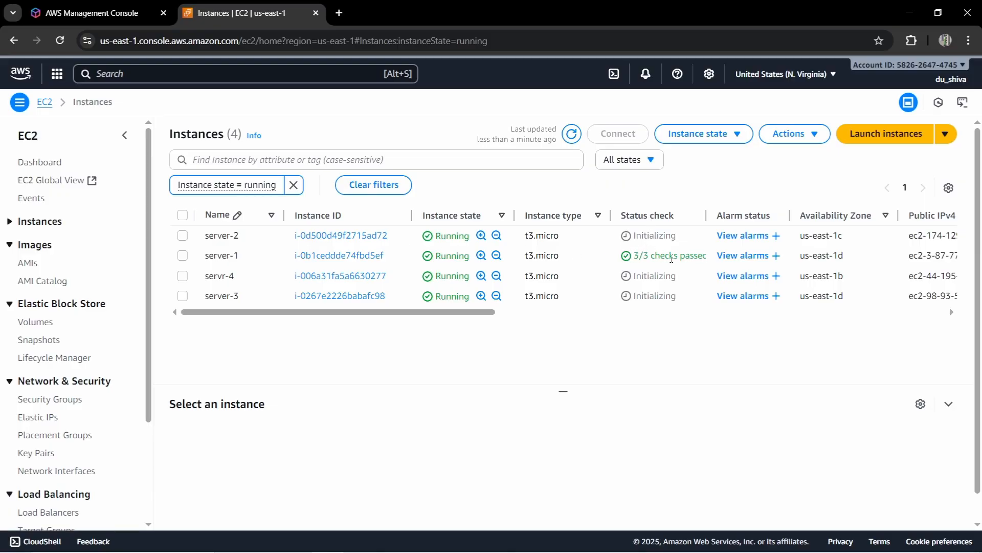
click(270, 255)
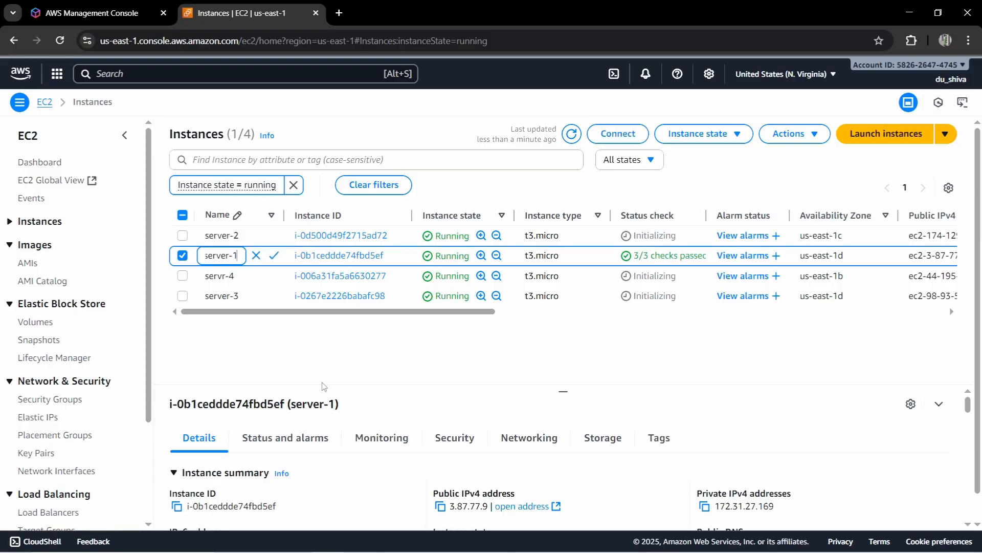
scroll(484, 391, down, 1)
click(521, 508)
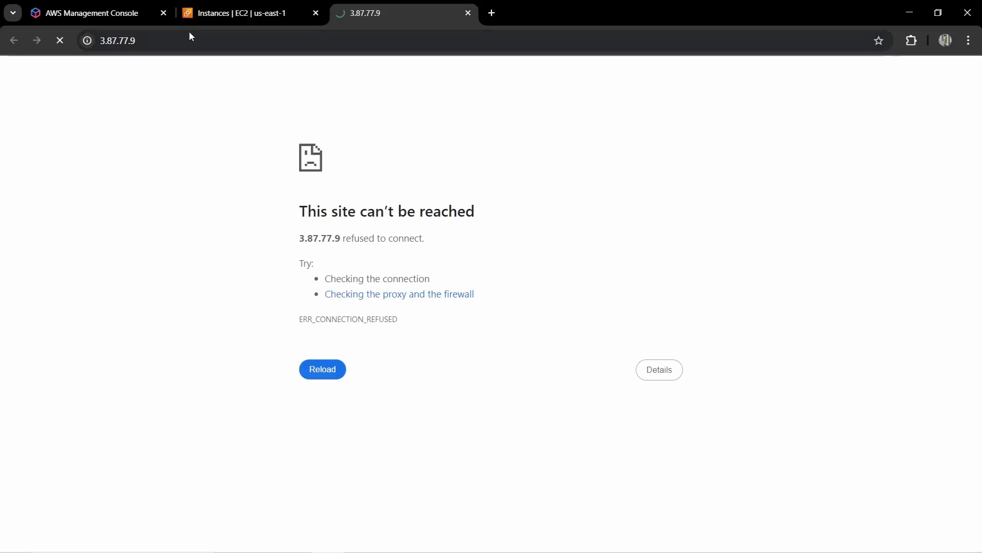
Change the server-1 page address to use http and load 3.87.77.9 again.
click(201, 37)
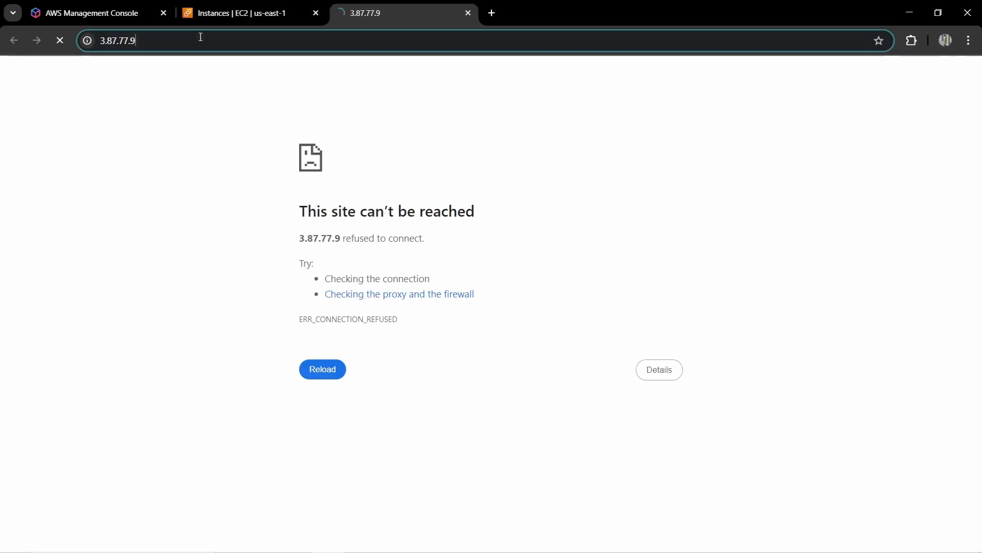
click(201, 37)
key(Left)
key(Left)
key(Left)
key(Left)
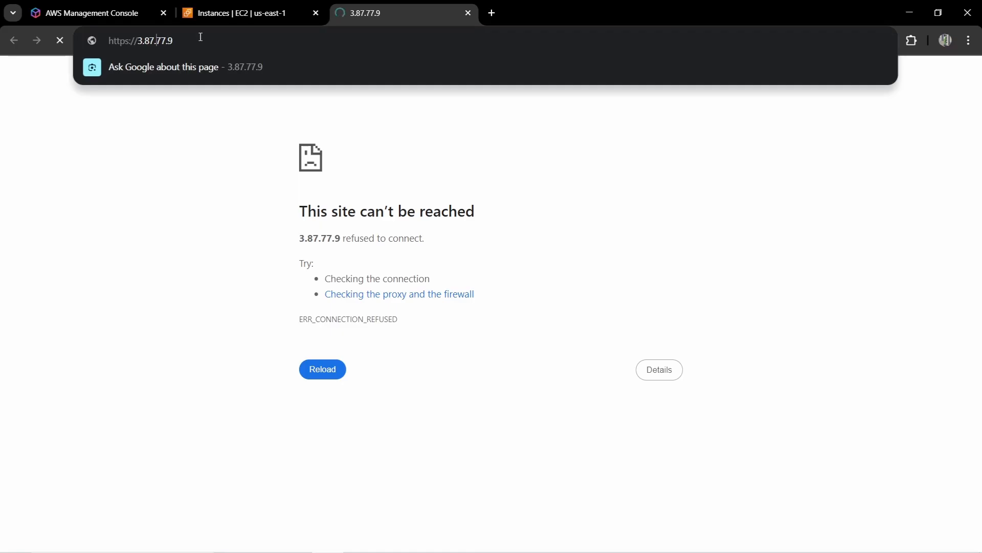
key(Left)
key(Left)
key(Left)
key(Left)
key(Left)
key(Left)
key(Left)
key(BackSpace)
key(BackSpace)
key(Return)
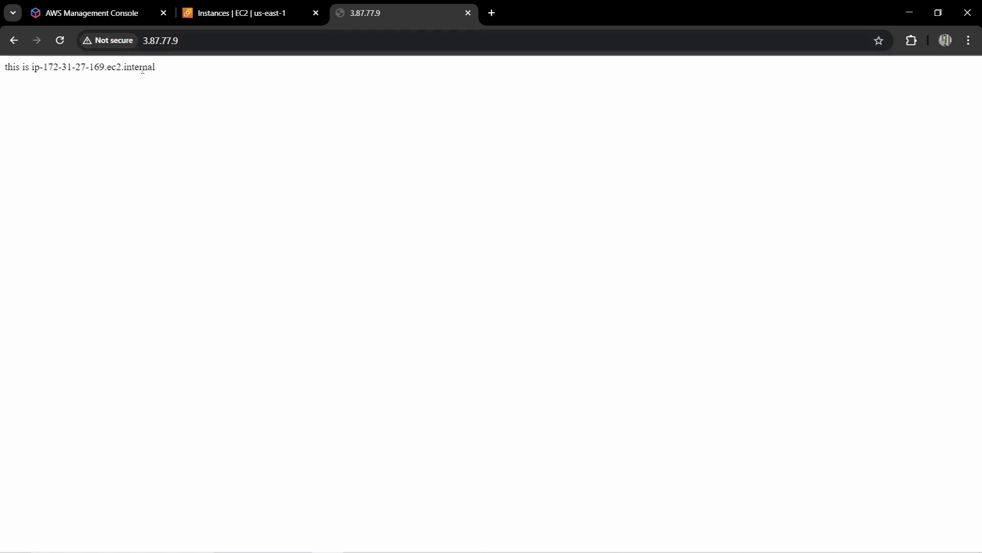
Return to the EC2 instances list, deselect server-1 and refresh the status checks of the four servers.
click(215, 20)
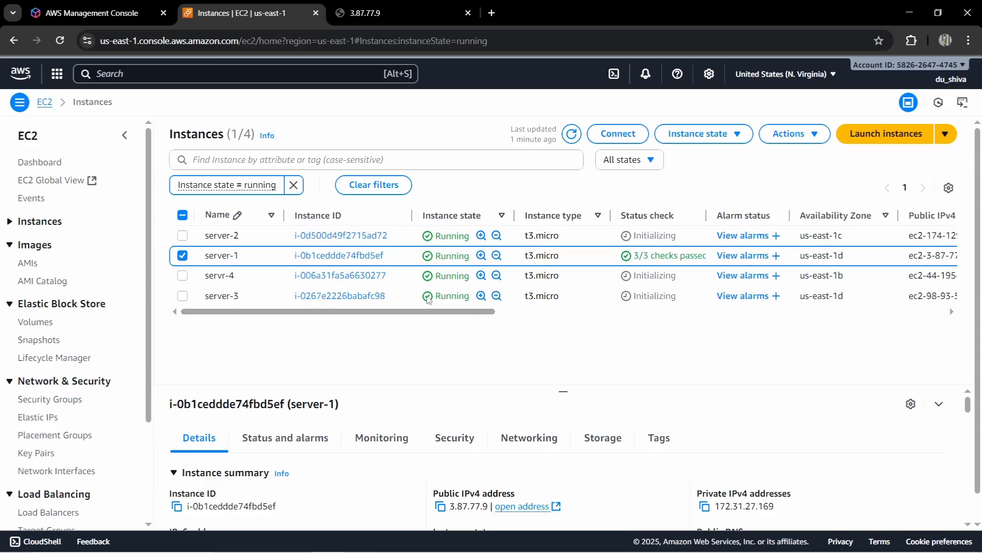
click(183, 255)
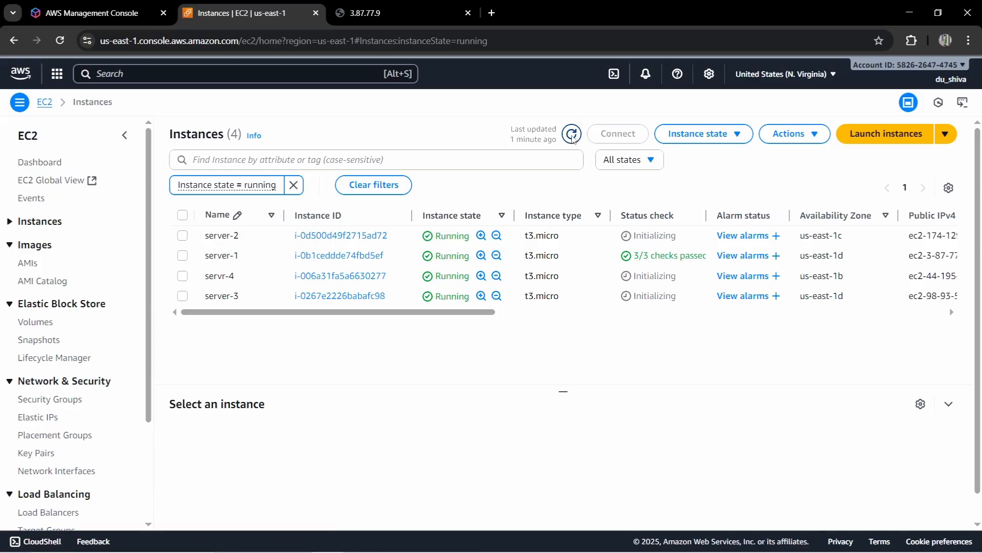
click(572, 135)
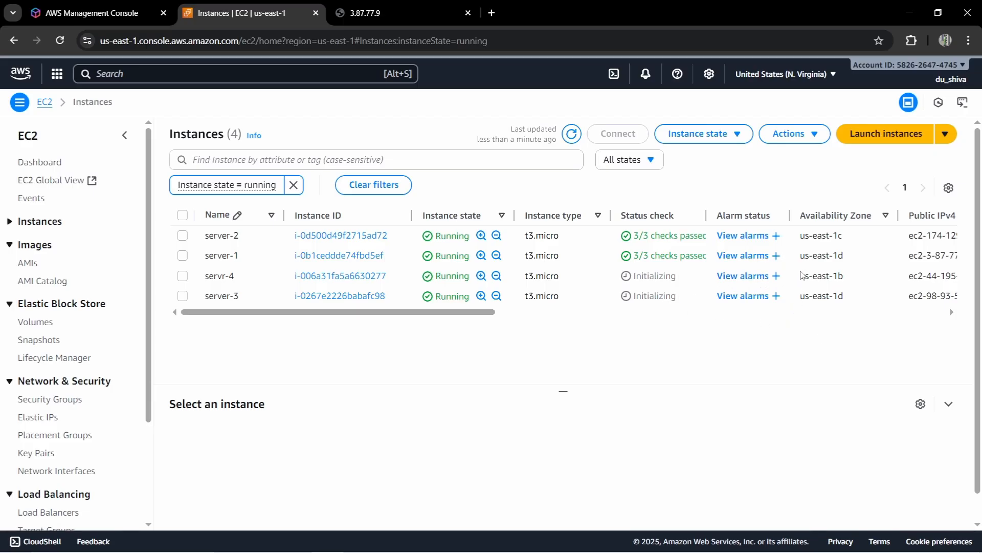
click(571, 135)
click(569, 136)
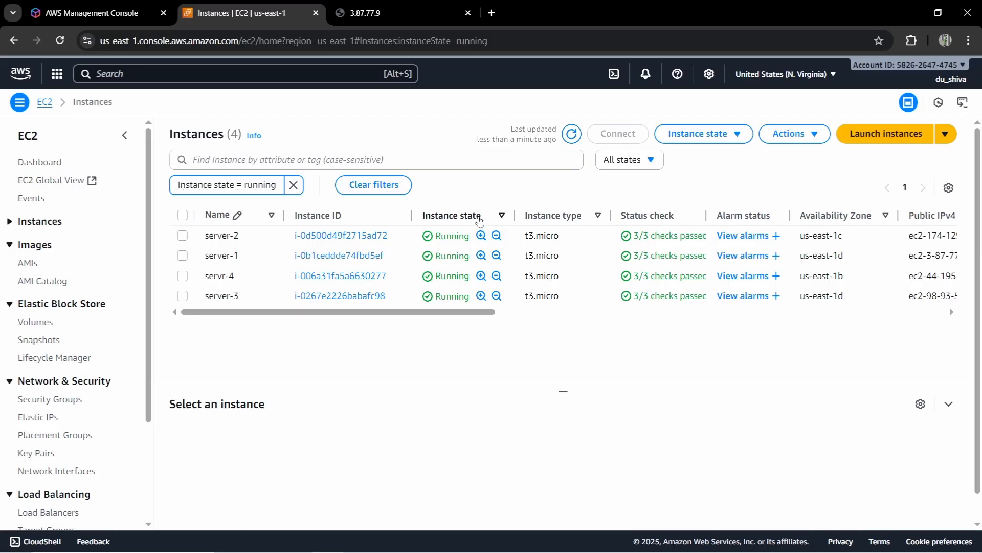
Compare the hostname on the server-1 web page with the private IPv4 address in its instance details, and deselect server-1.
click(396, 14)
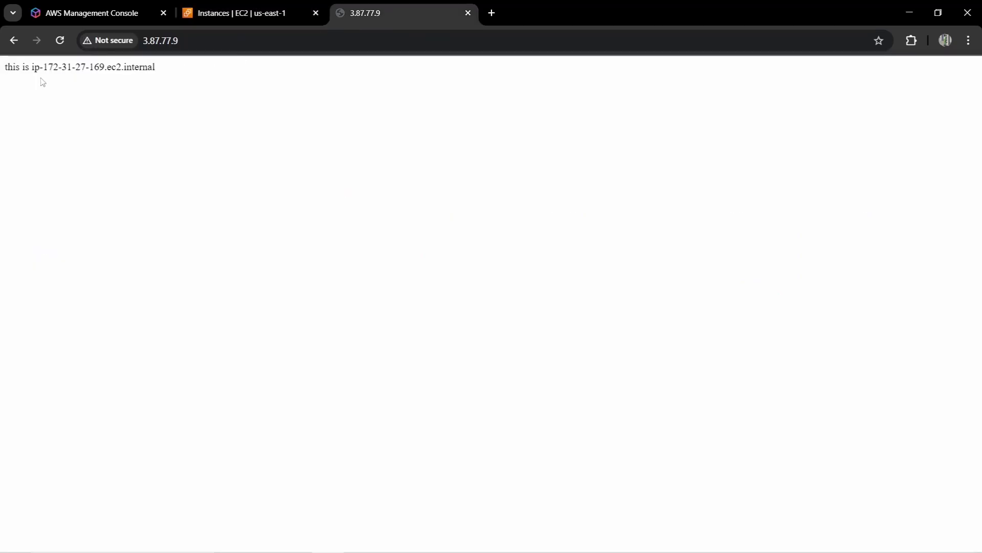
click(249, 15)
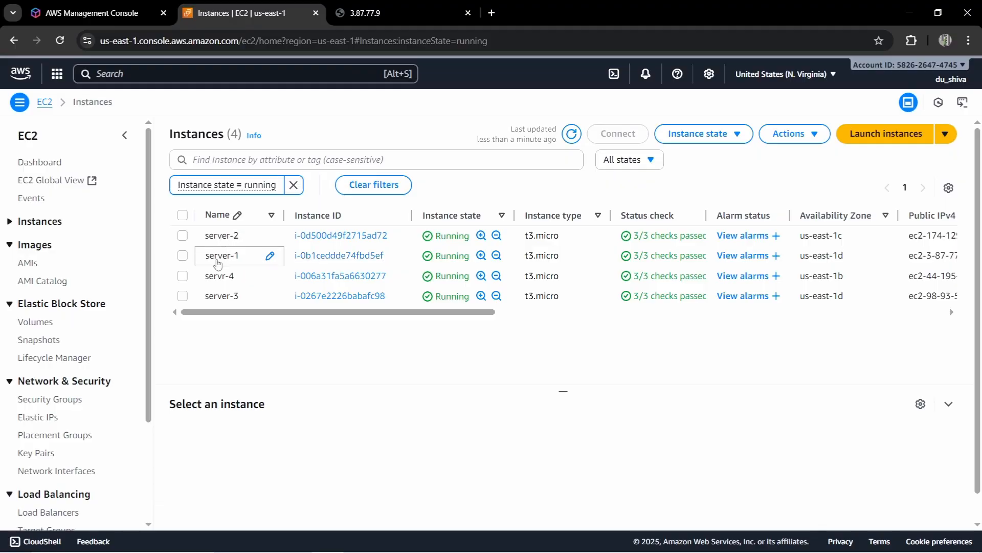
click(270, 255)
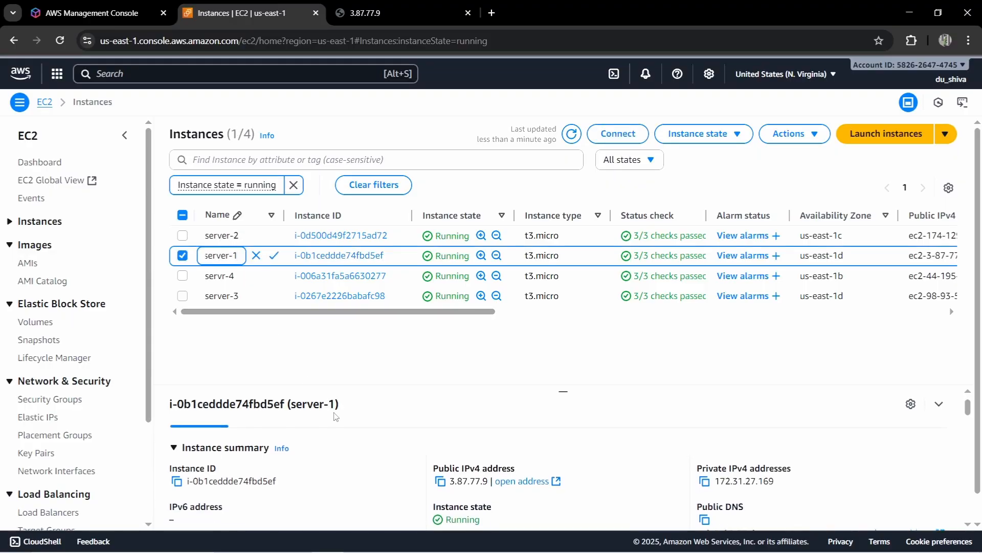
click(413, 14)
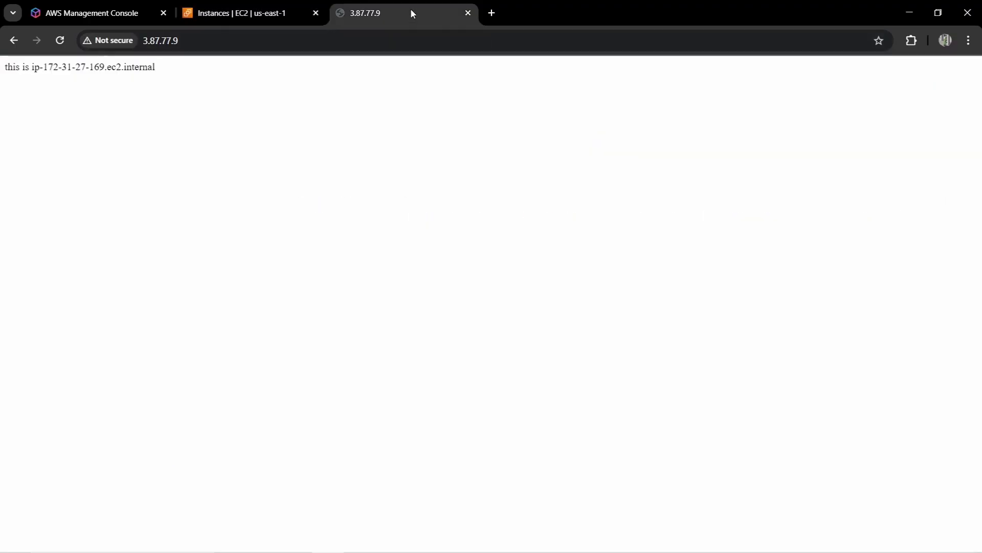
click(248, 14)
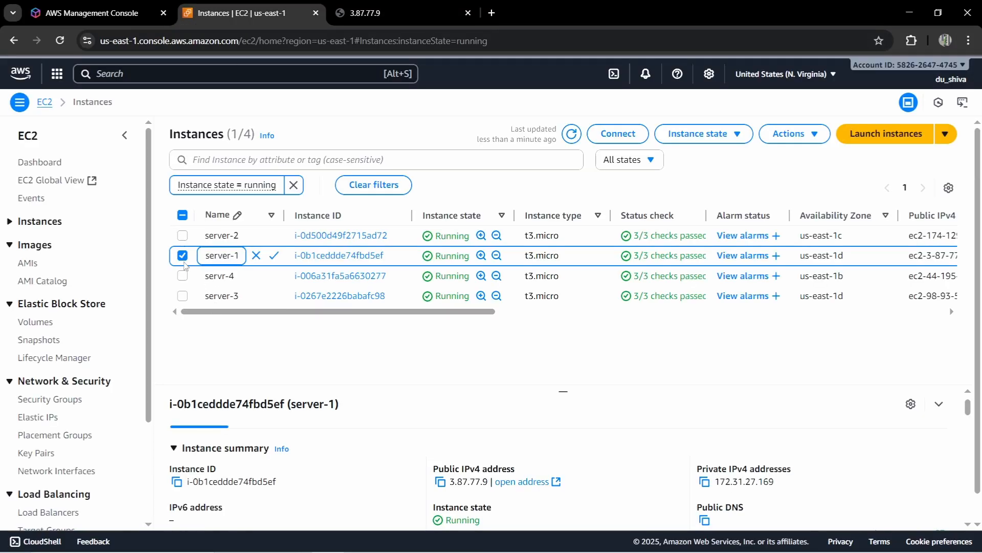
click(182, 256)
Open the EC2 load balancers page and start creating a new load balancer.
scroll(82, 348, down, 3)
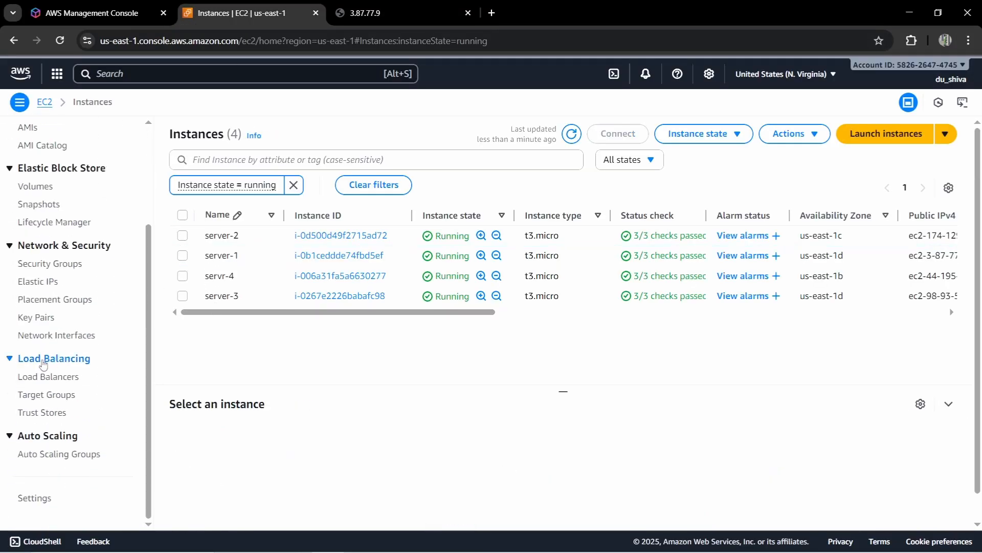
scroll(76, 323, up, 1)
scroll(76, 323, down, 1)
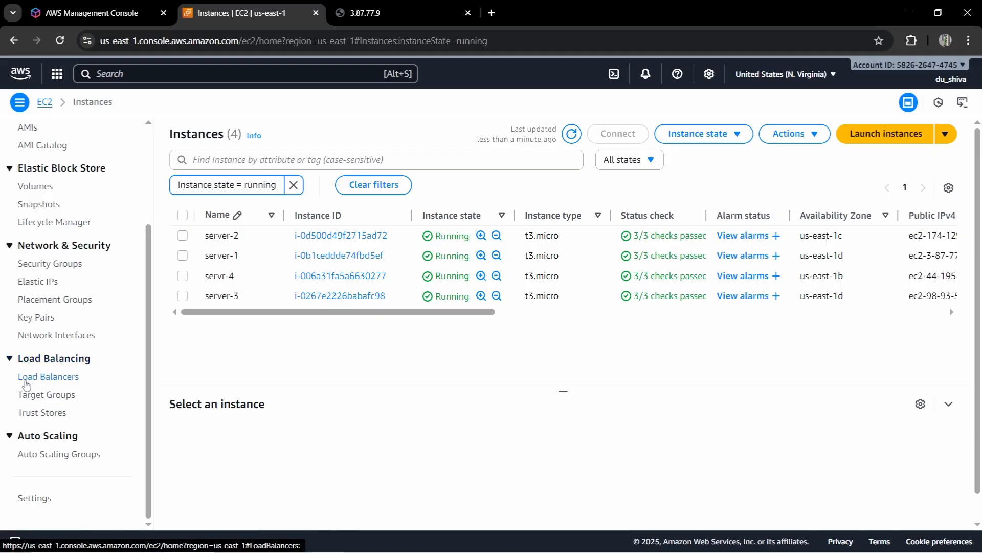
click(39, 381)
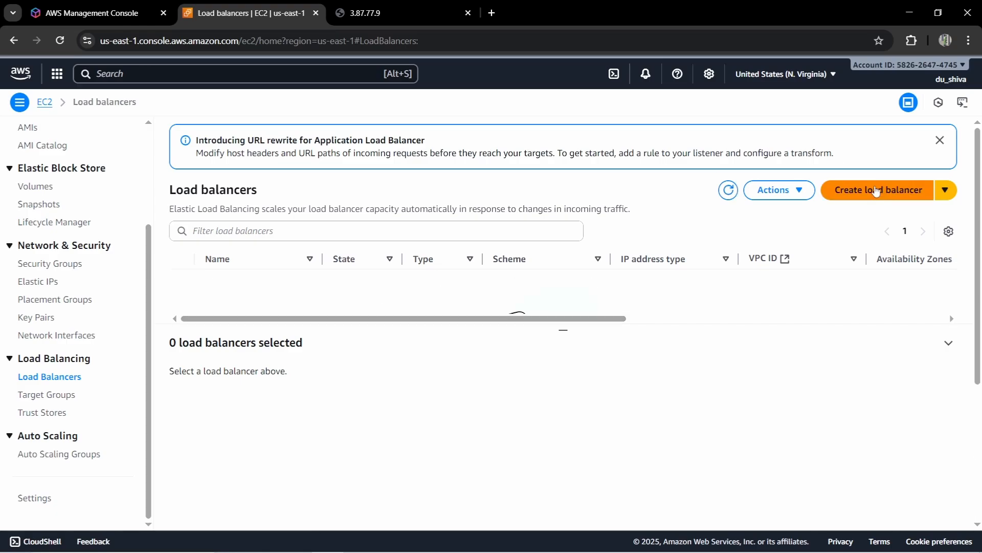
click(876, 190)
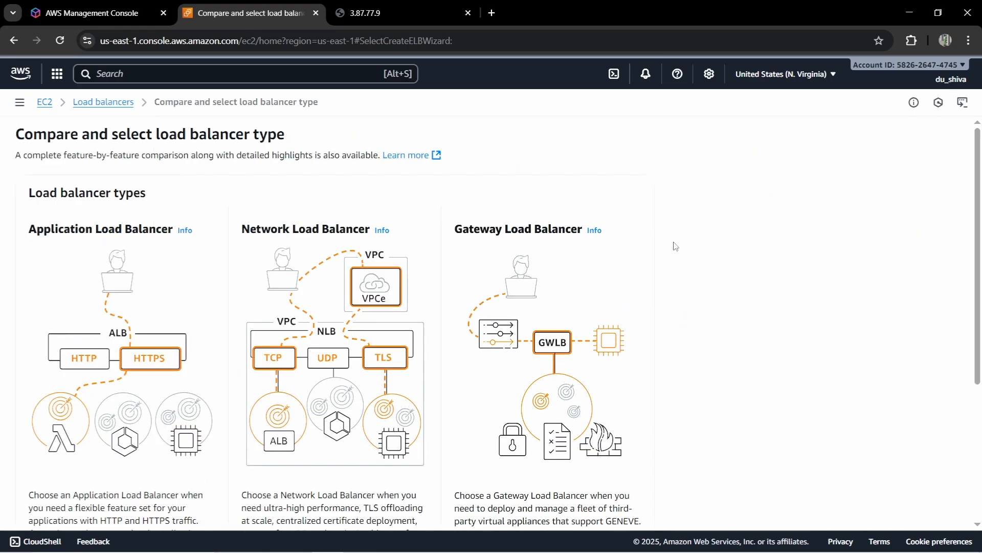
Compare the load balancer types and start creating an Application Load Balancer.
scroll(643, 259, down, 5)
scroll(643, 259, up, 3)
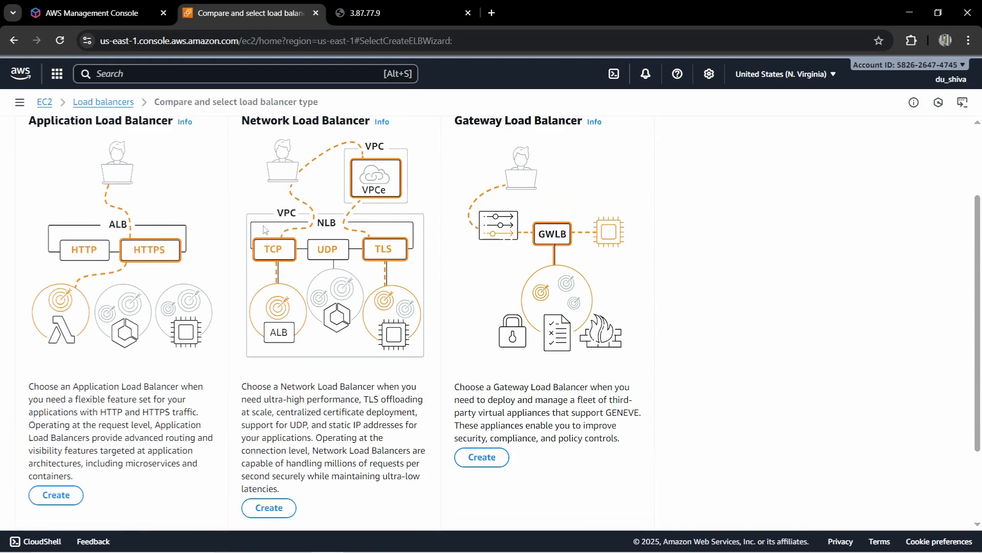
scroll(289, 239, up, 2)
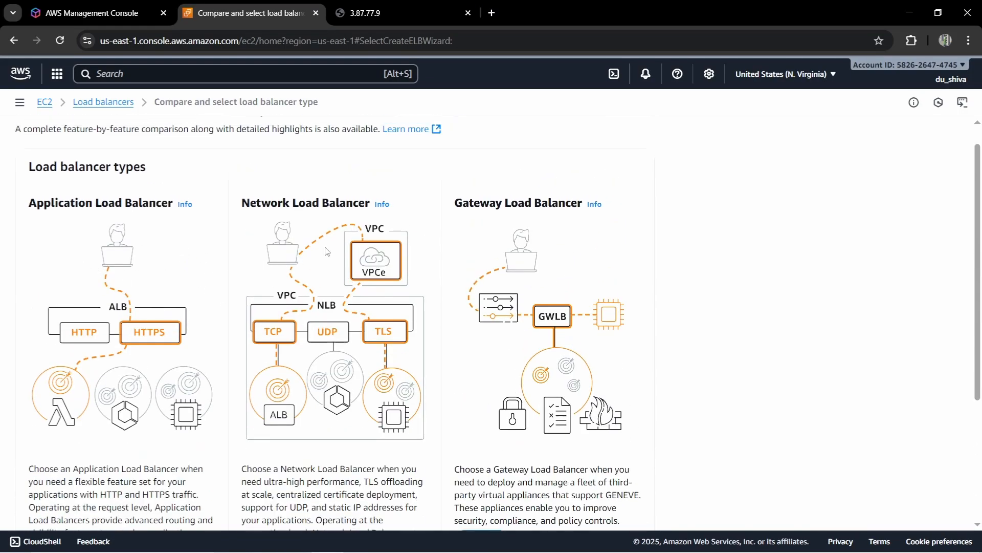
scroll(522, 228, down, 4)
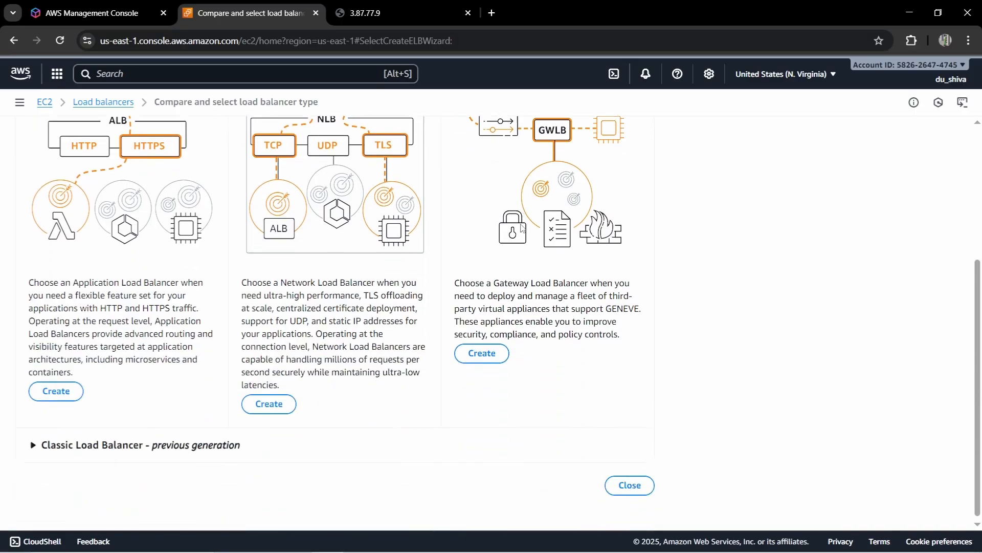
scroll(189, 424, up, 2)
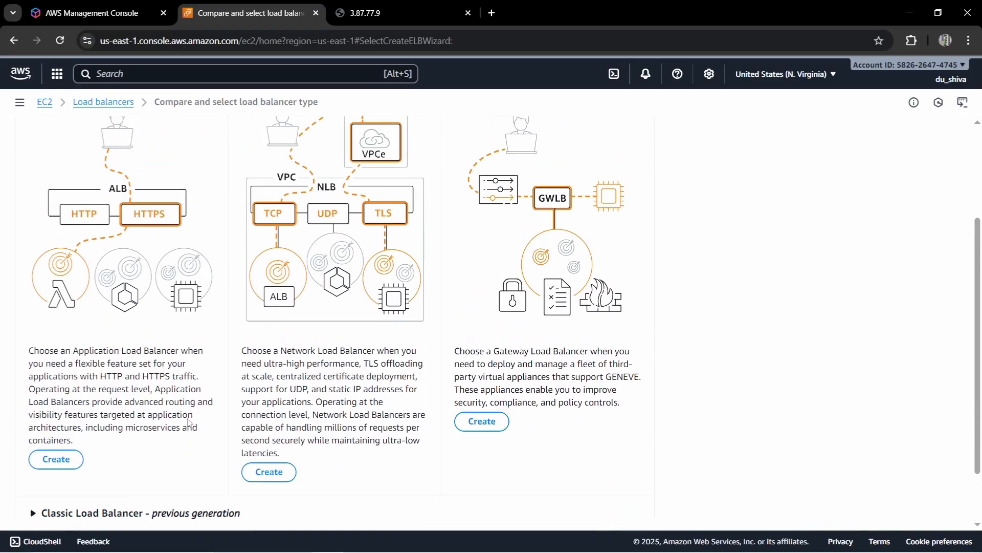
scroll(188, 424, up, 2)
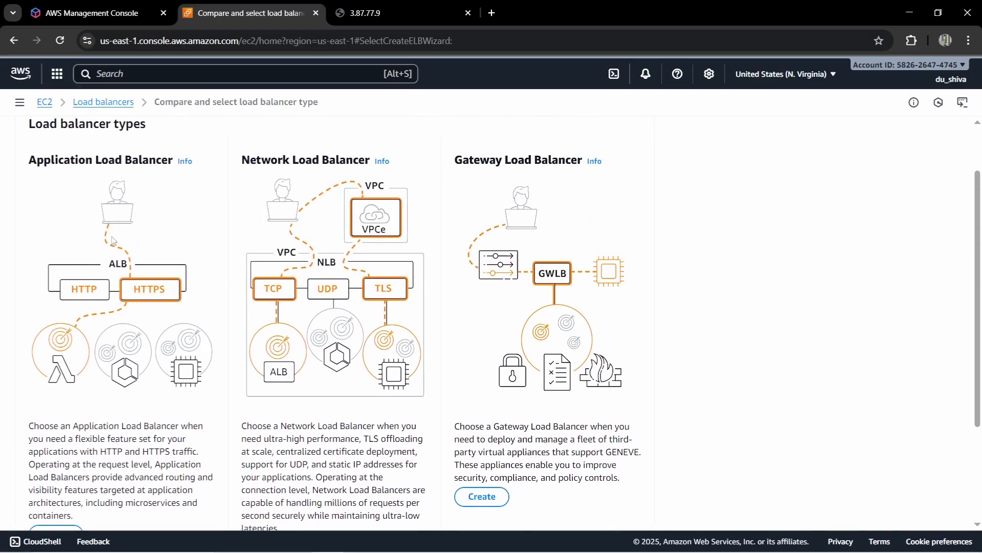
scroll(114, 241, down, 2)
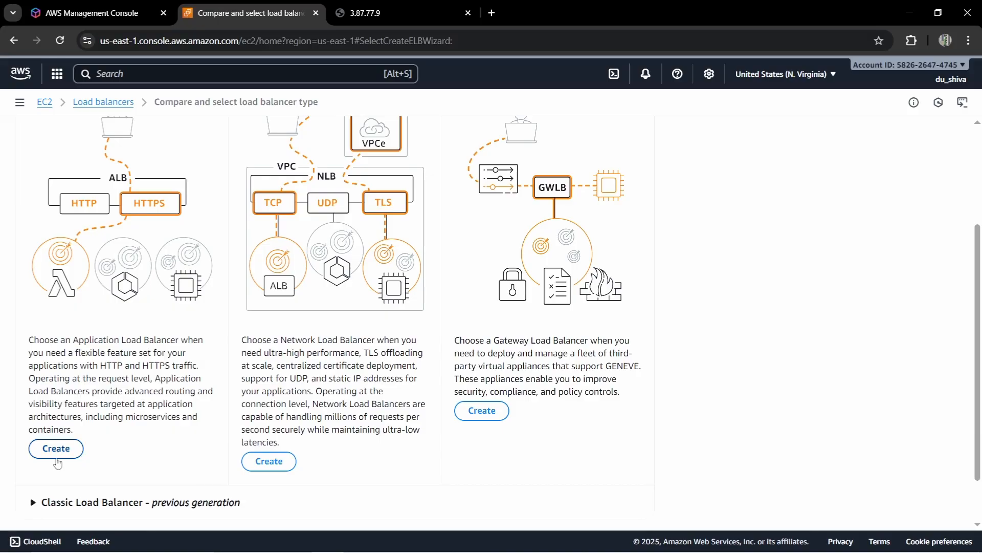
click(57, 458)
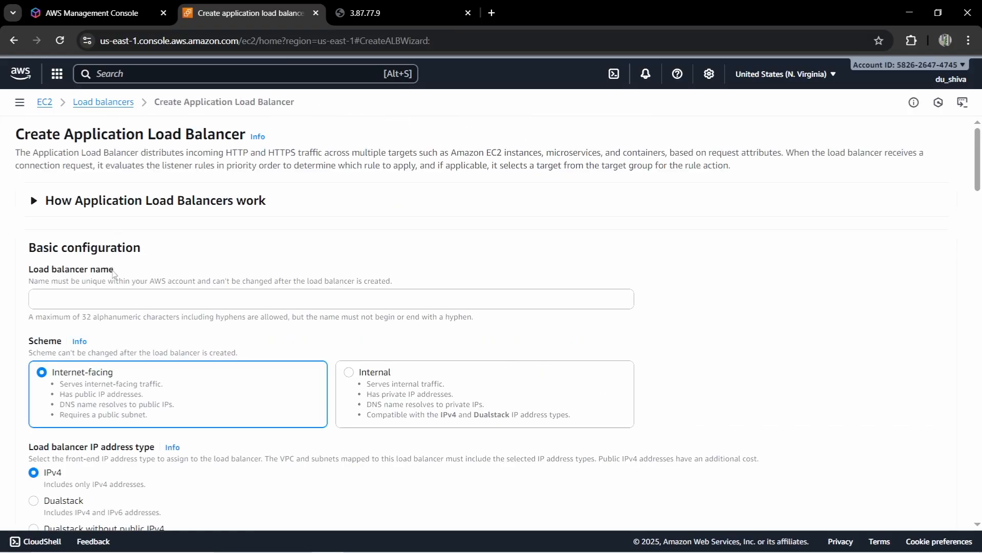
Name the load balancer server-load-balacer, keeping the internet-facing scheme and IPv4 address type.
click(109, 297)
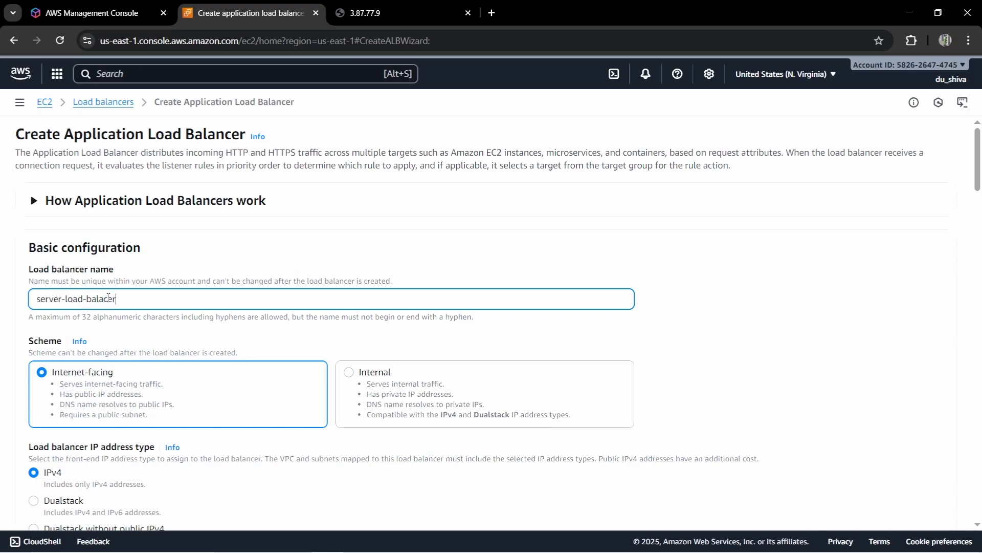
scroll(134, 313, down, 2)
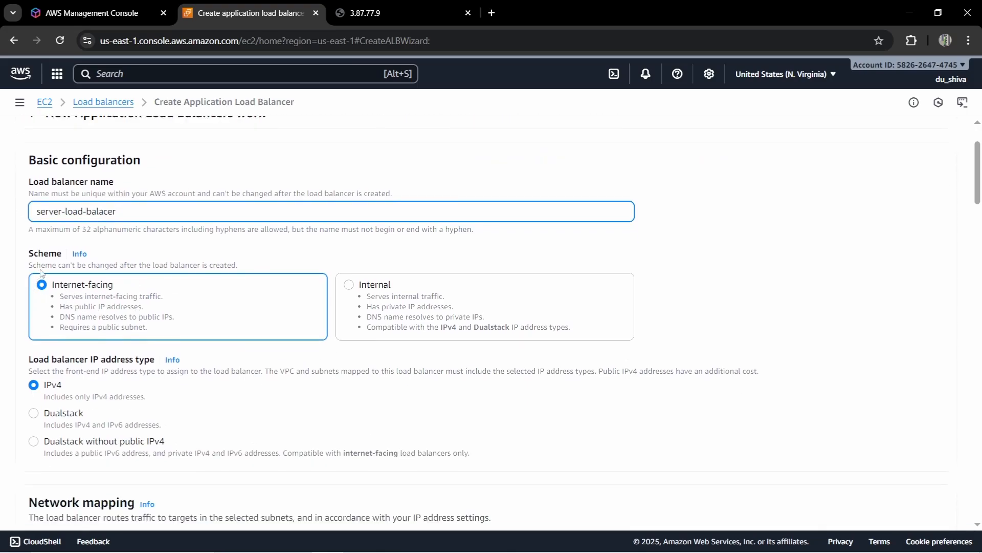
scroll(73, 308, down, 2)
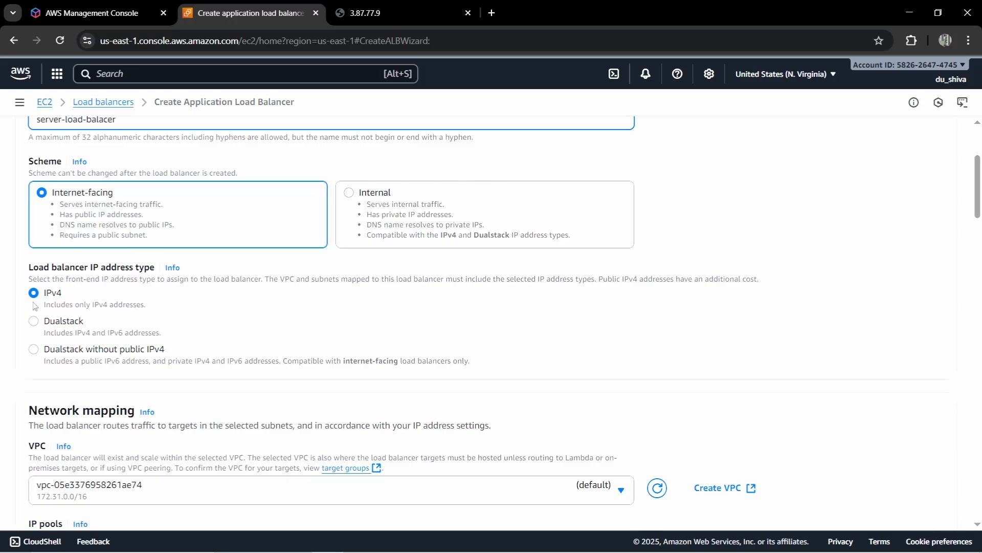
scroll(74, 297, down, 3)
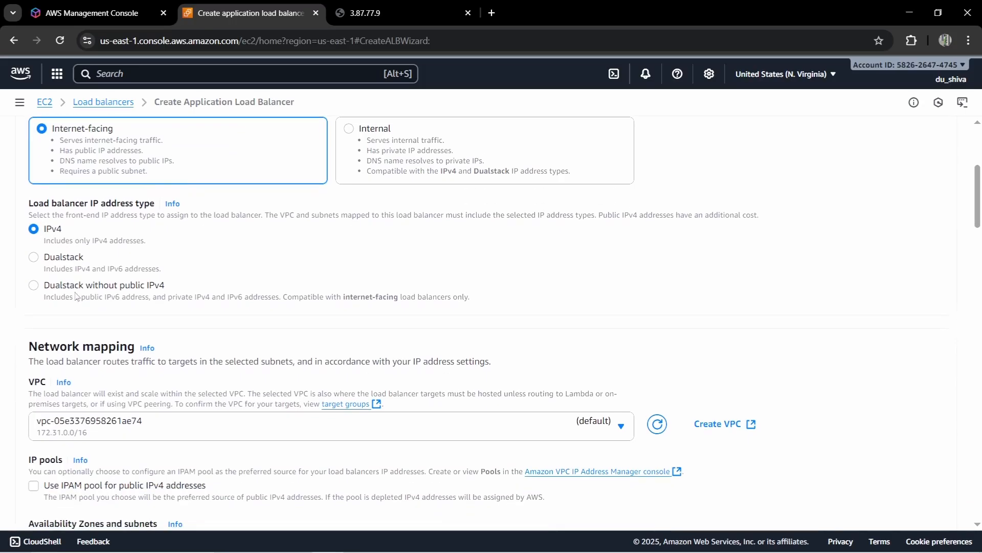
Enable the availability zones us-east-1a, us-east-1b, us-east-1c and us-east-1d for the load balancer in the default VPC.
scroll(52, 307, down, 4)
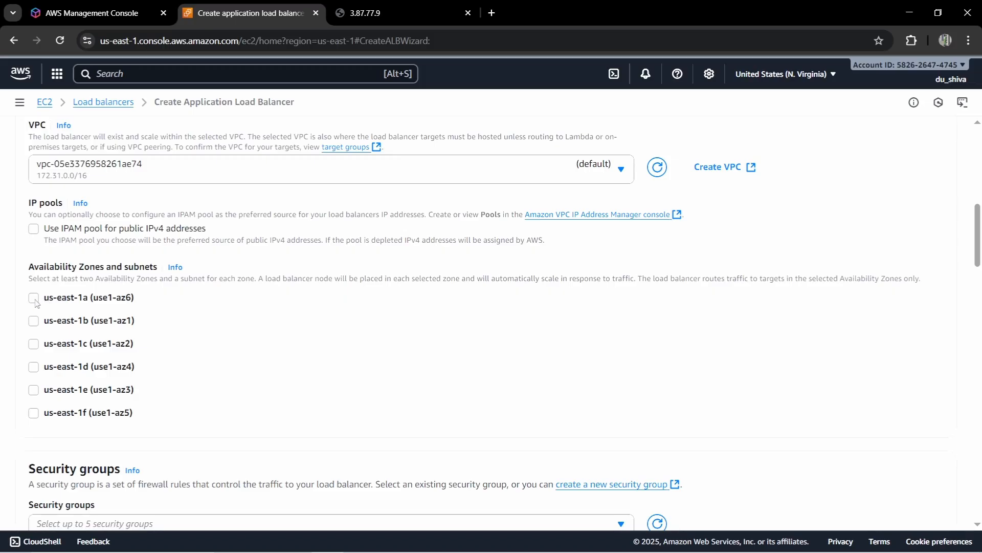
click(34, 300)
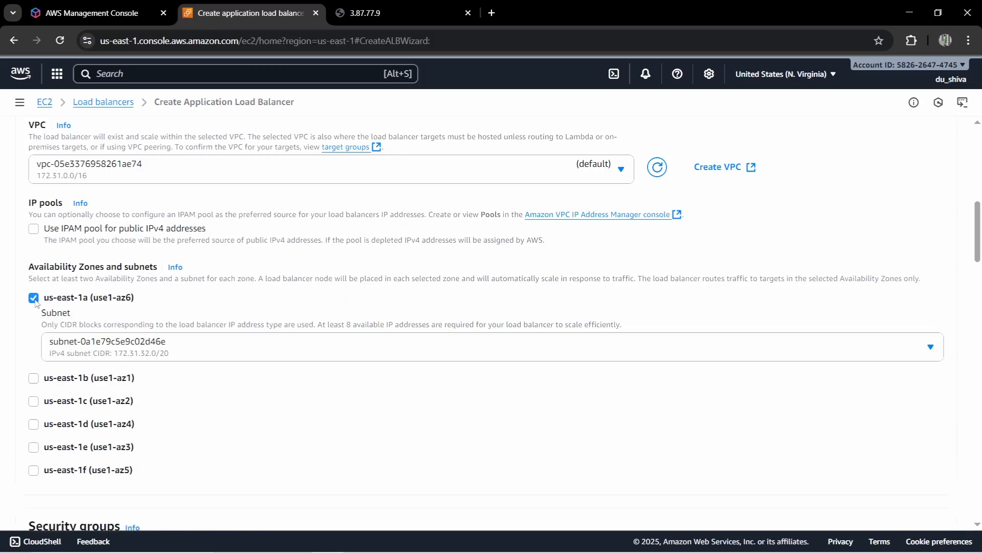
click(34, 379)
scroll(34, 405, down, 1)
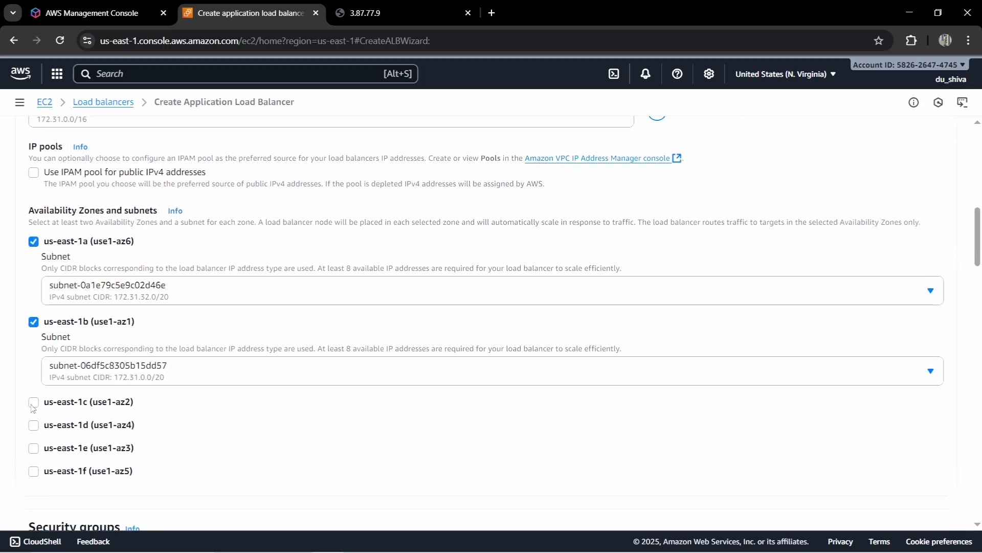
click(33, 403)
scroll(44, 426, down, 1)
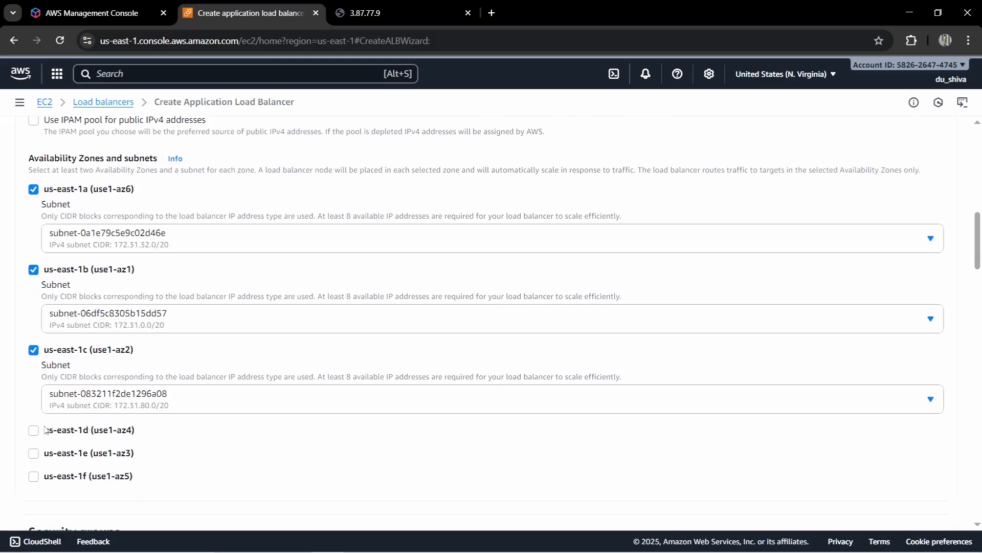
click(34, 431)
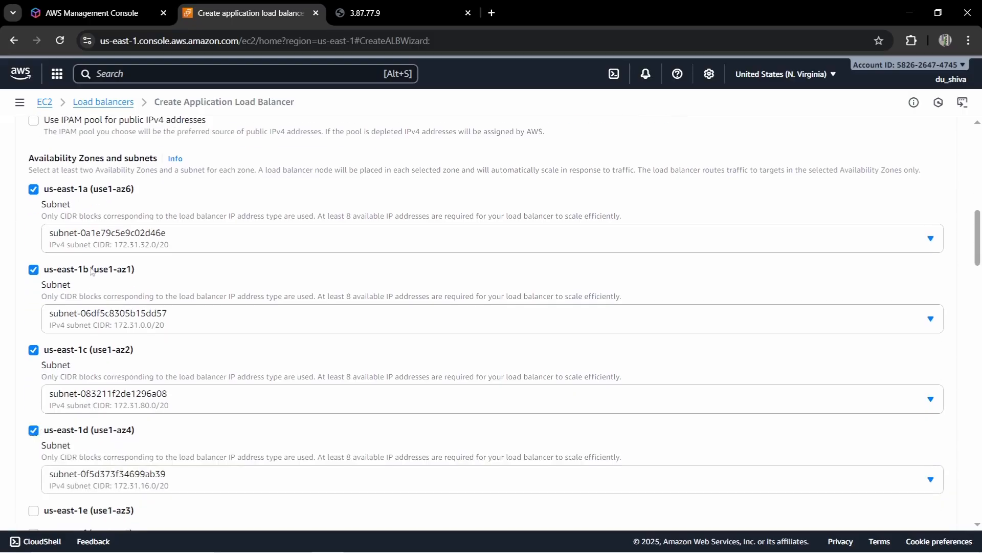
Assign the launch-wizard-1 security group to the load balancer and remove the default security group.
scroll(78, 402, down, 5)
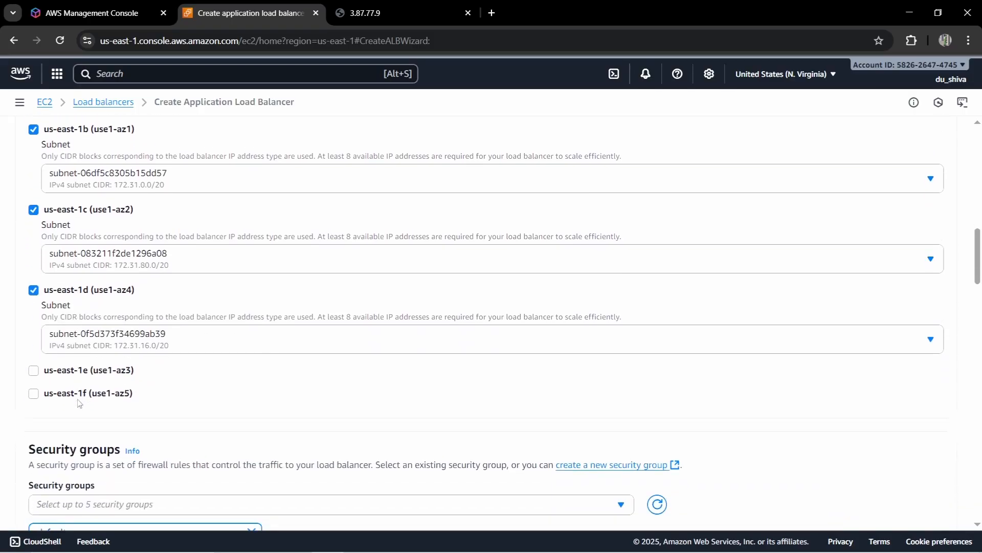
scroll(44, 285, down, 2)
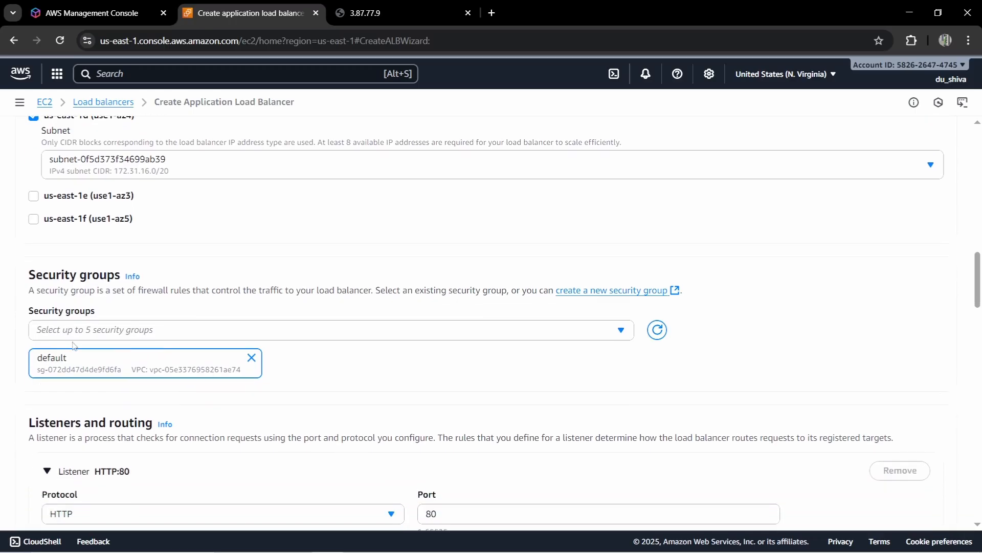
click(78, 333)
click(79, 378)
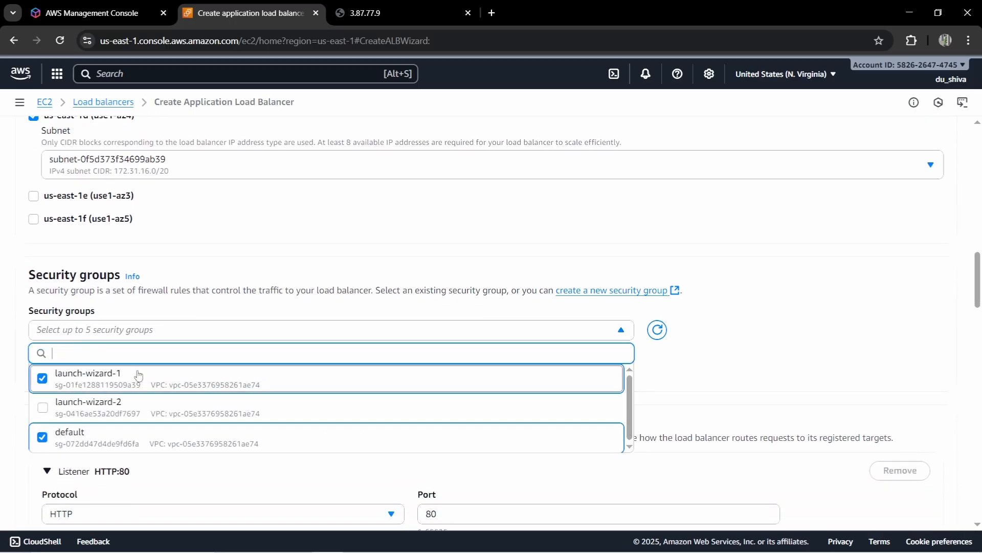
click(698, 290)
scroll(698, 285, down, 3)
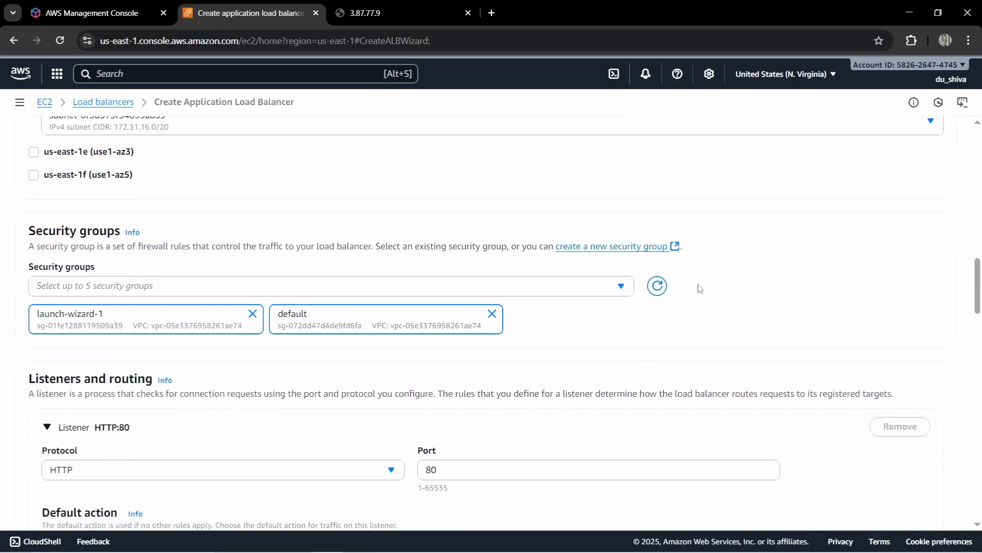
click(492, 212)
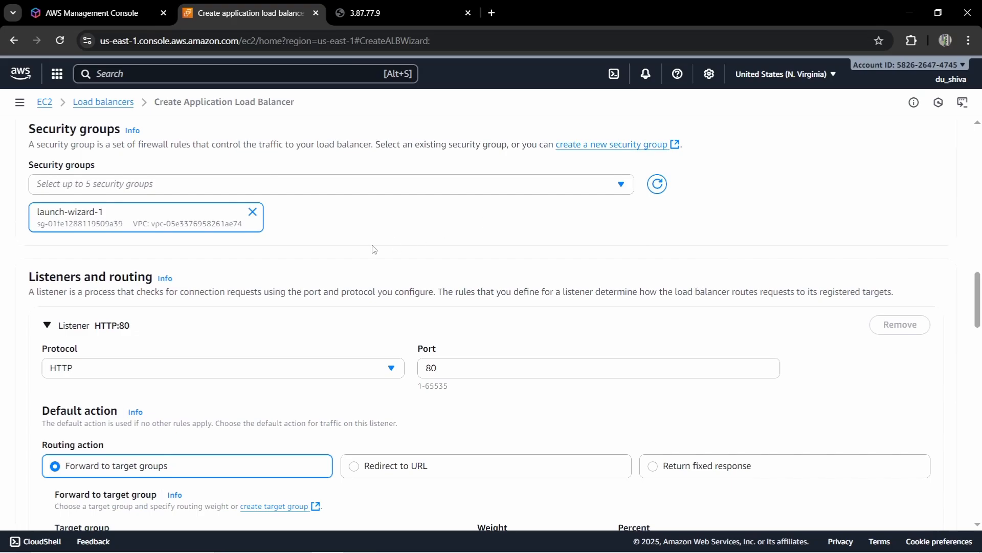
Check the target groups available for the HTTP:80 listener's forward action and start creating a new target group.
scroll(375, 249, down, 3)
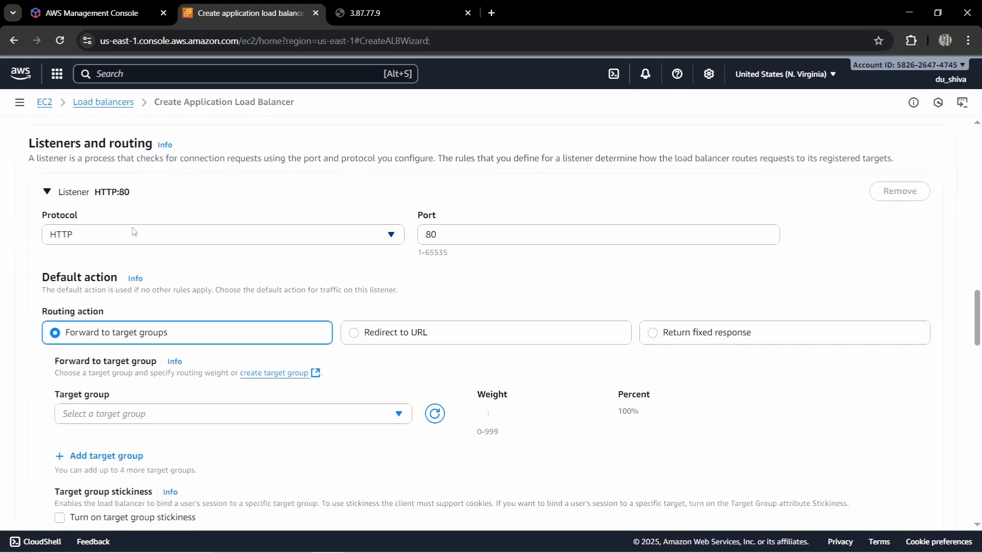
scroll(134, 231, down, 2)
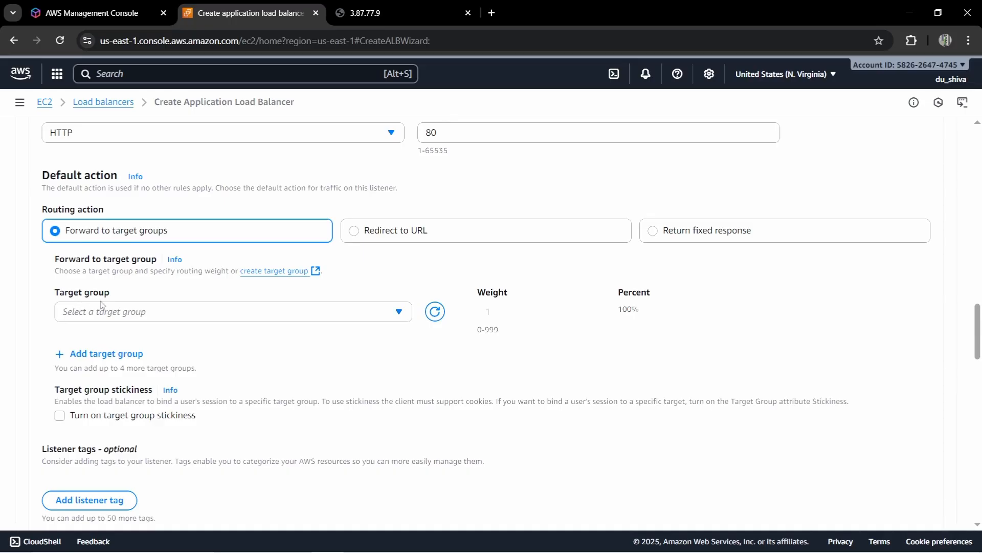
click(166, 317)
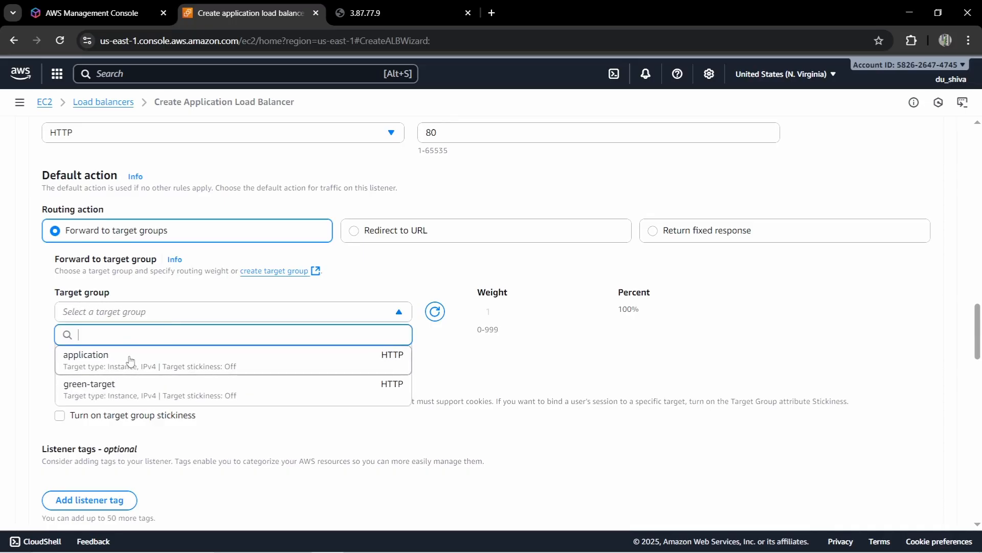
click(276, 272)
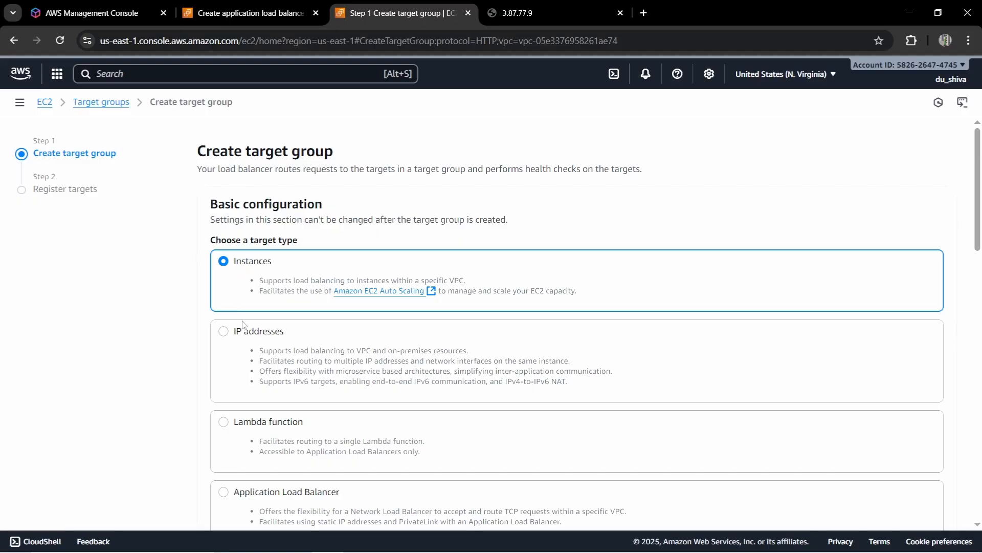
Name the target group server-test, keeping the Instances type, HTTP port 80, IPv4 and default VPC, and proceed to target registration.
scroll(244, 324, down, 1)
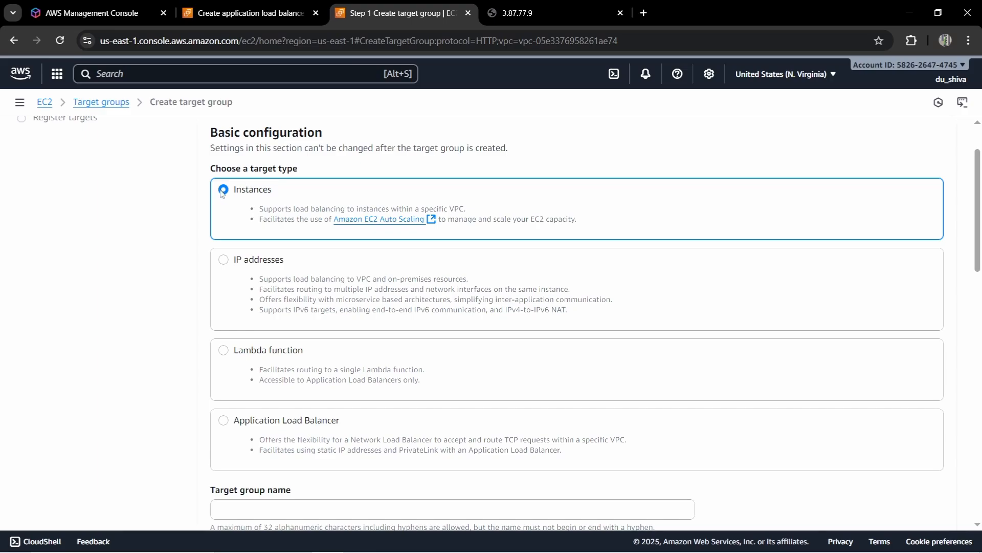
scroll(267, 198, down, 2)
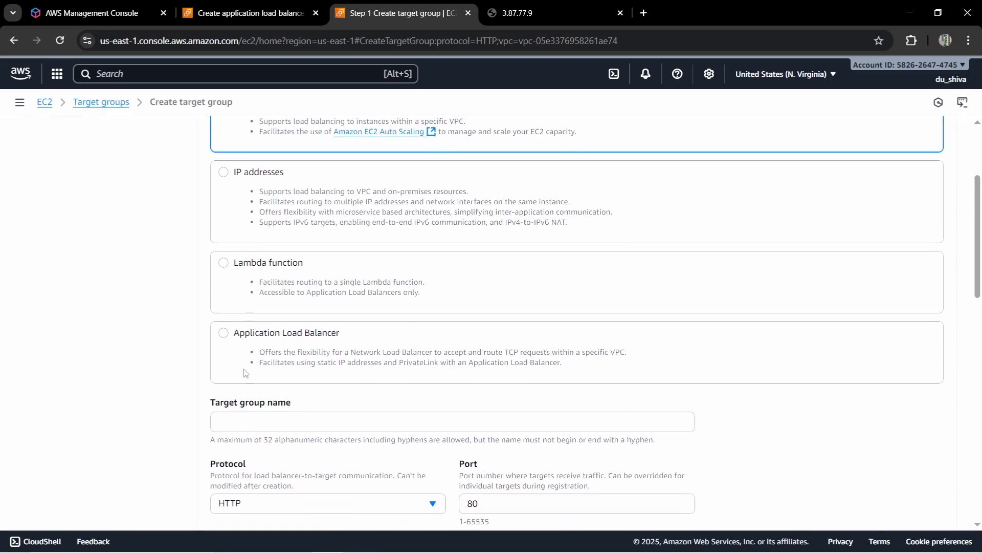
click(244, 427)
scroll(244, 427, down, 1)
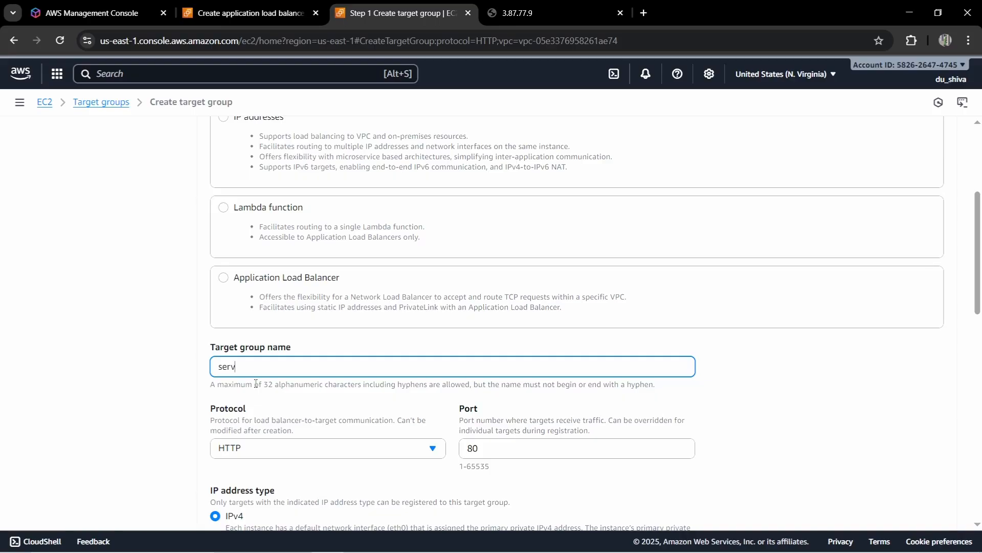
text(server-test)
scroll(256, 383, down, 2)
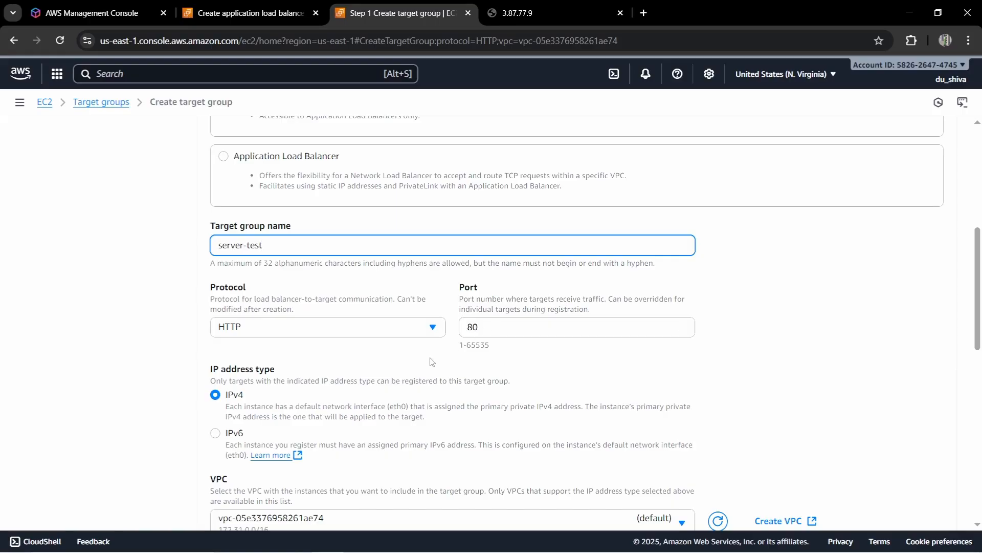
scroll(431, 361, down, 4)
scroll(431, 361, down, 5)
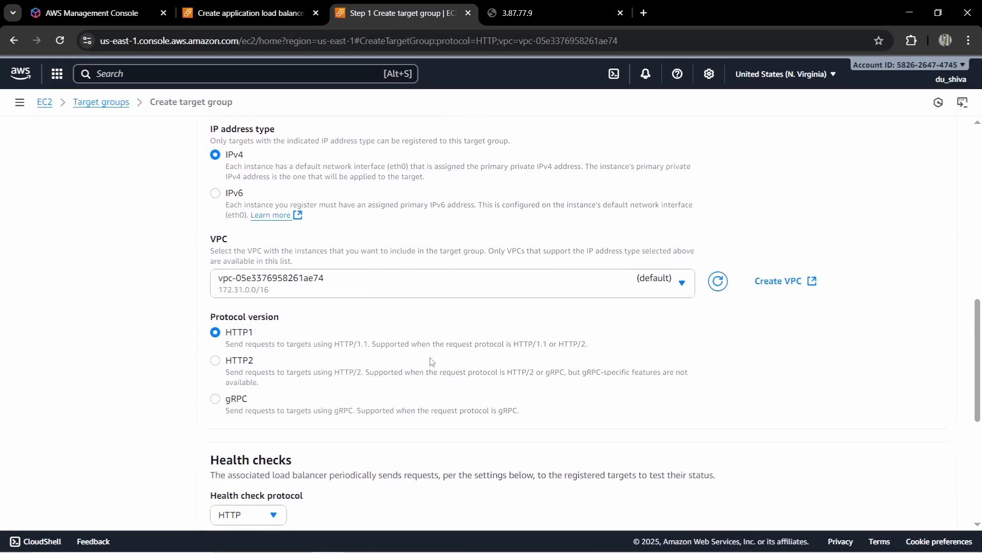
scroll(432, 361, down, 2)
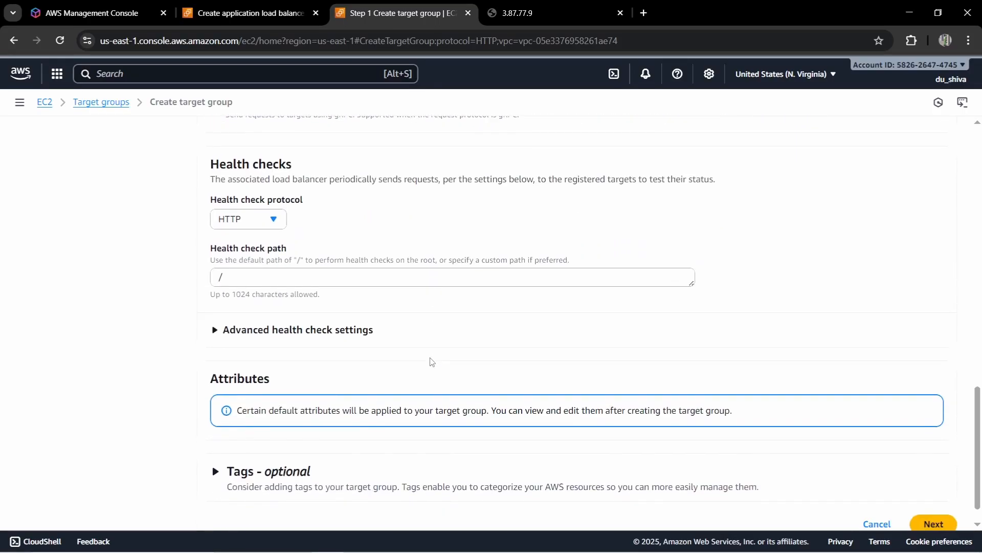
click(918, 494)
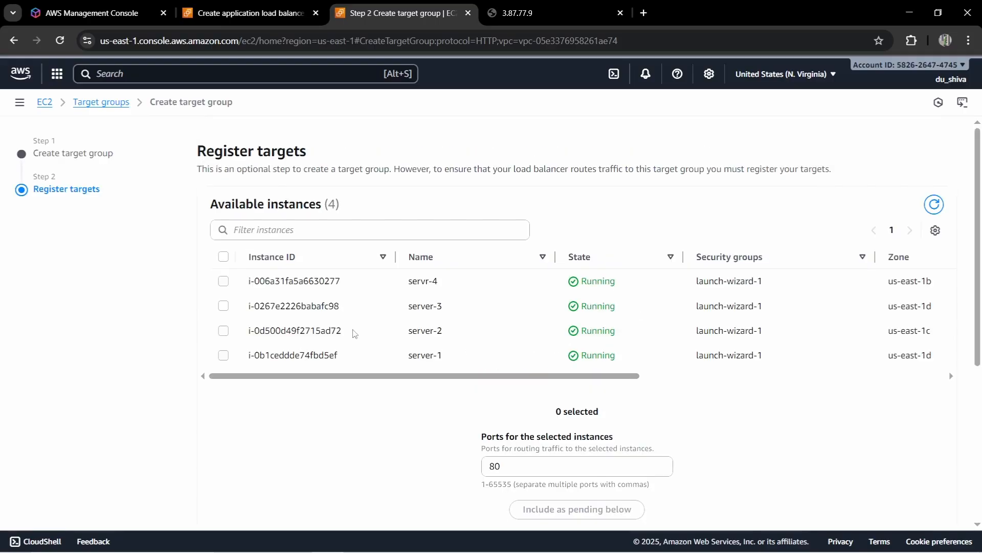
Select all four available server instances and create the target group, continuing without including them as pending.
scroll(294, 326, down, 1)
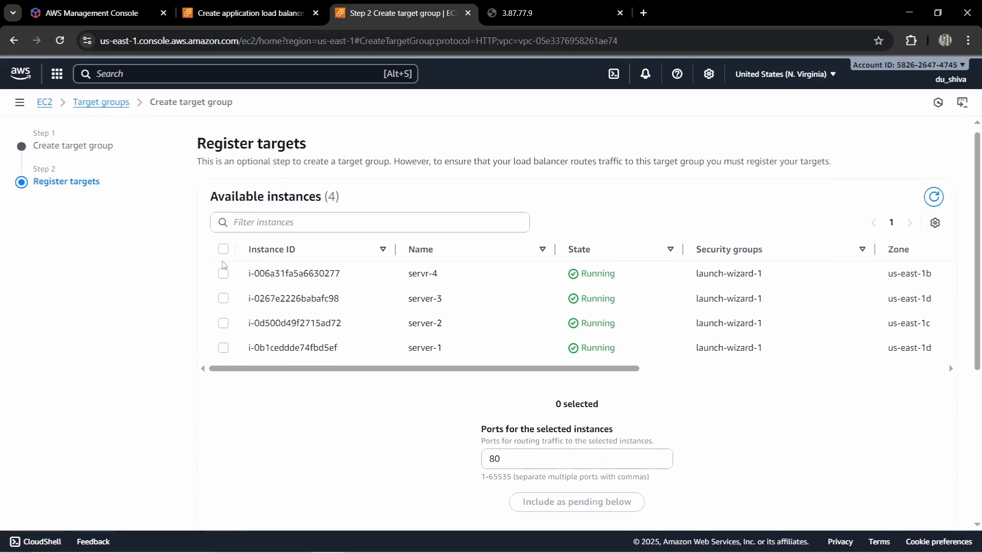
click(224, 250)
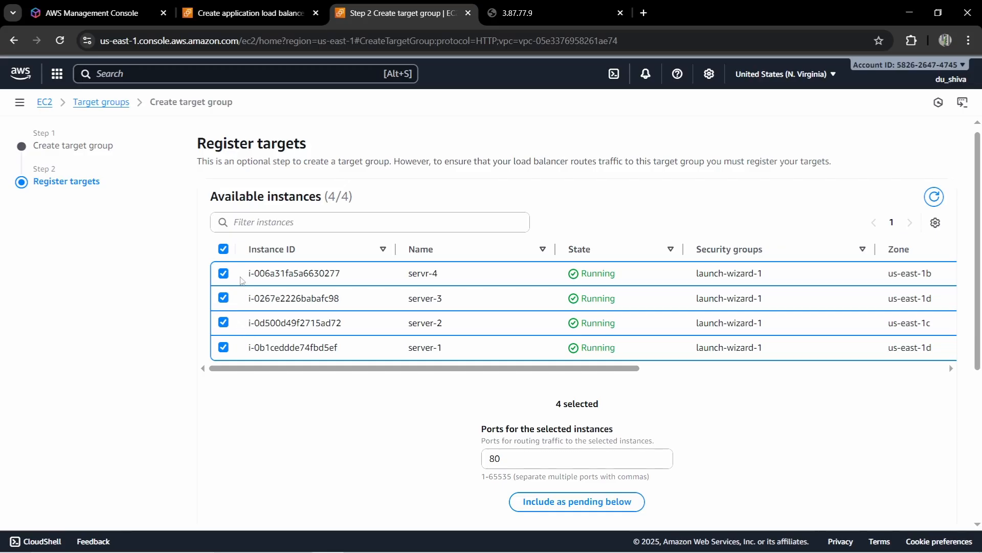
scroll(322, 471, down, 5)
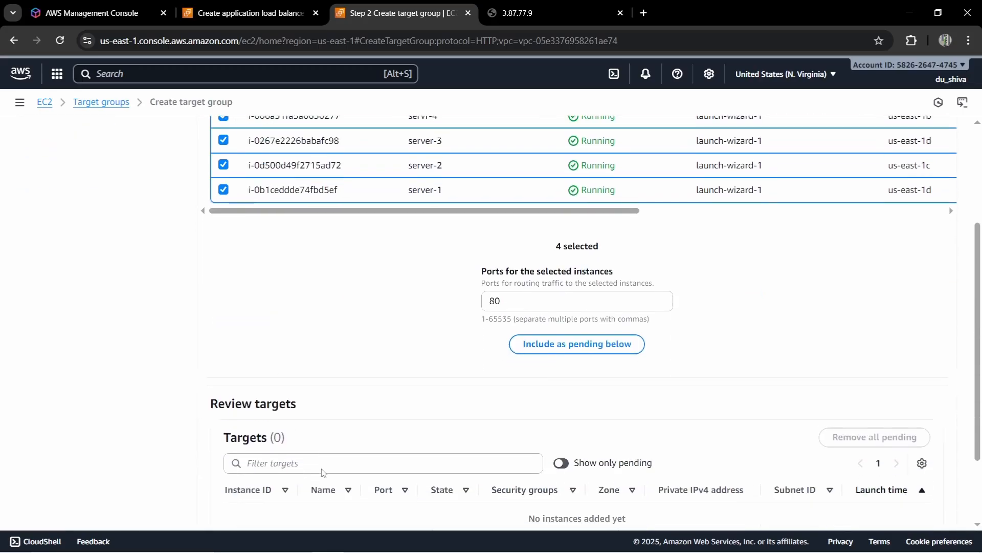
scroll(322, 471, down, 1)
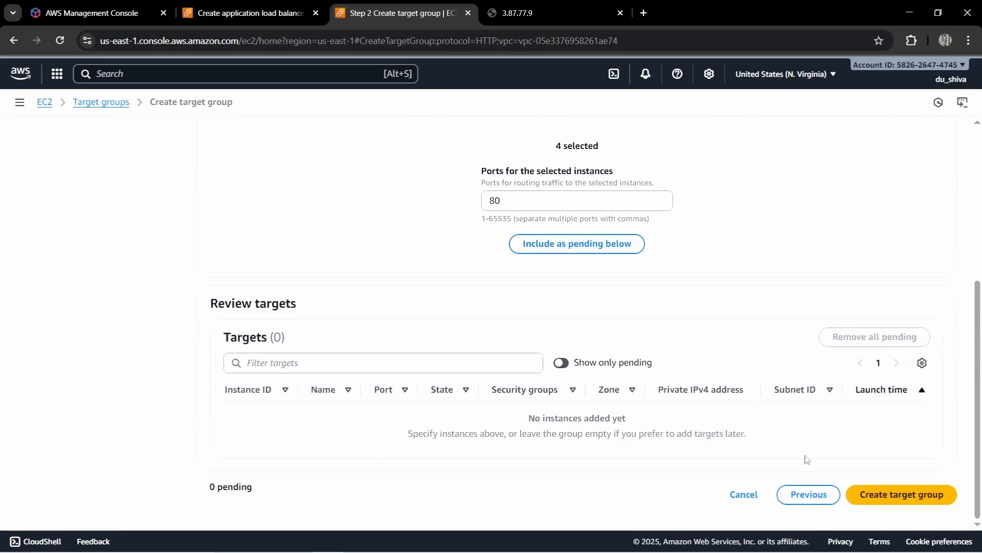
click(859, 495)
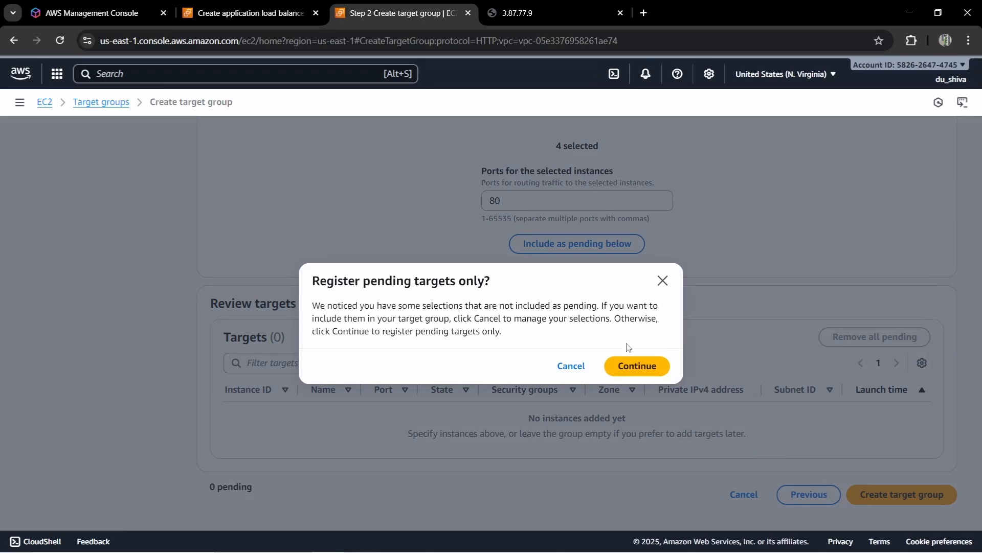
click(635, 366)
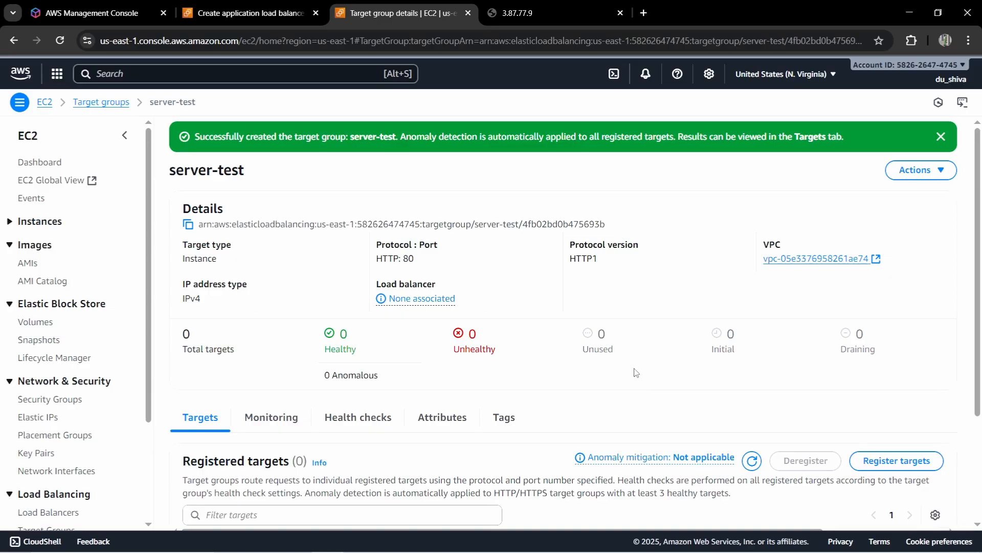
Include the four selected instances as pending on port 80 and register them to the server-test target group.
scroll(636, 372, down, 3)
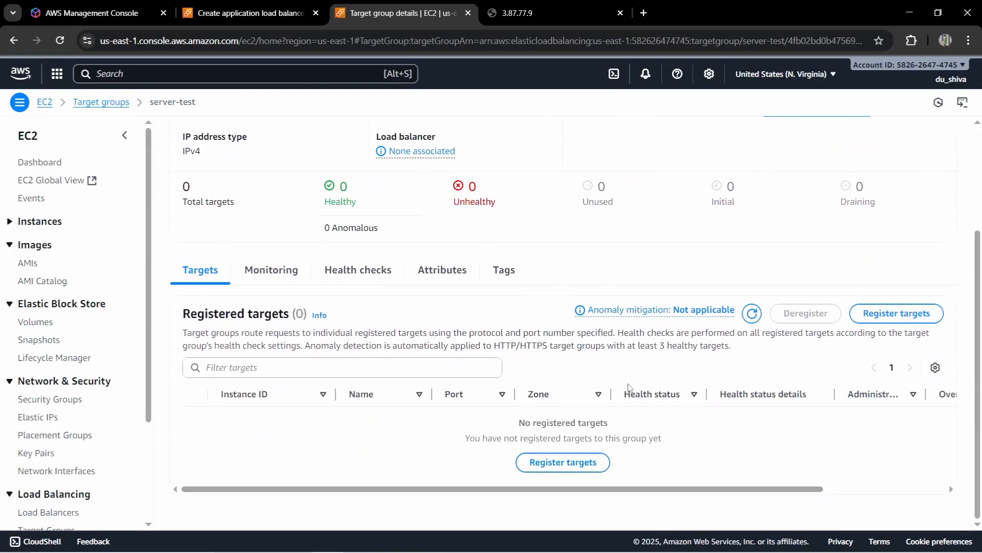
click(584, 460)
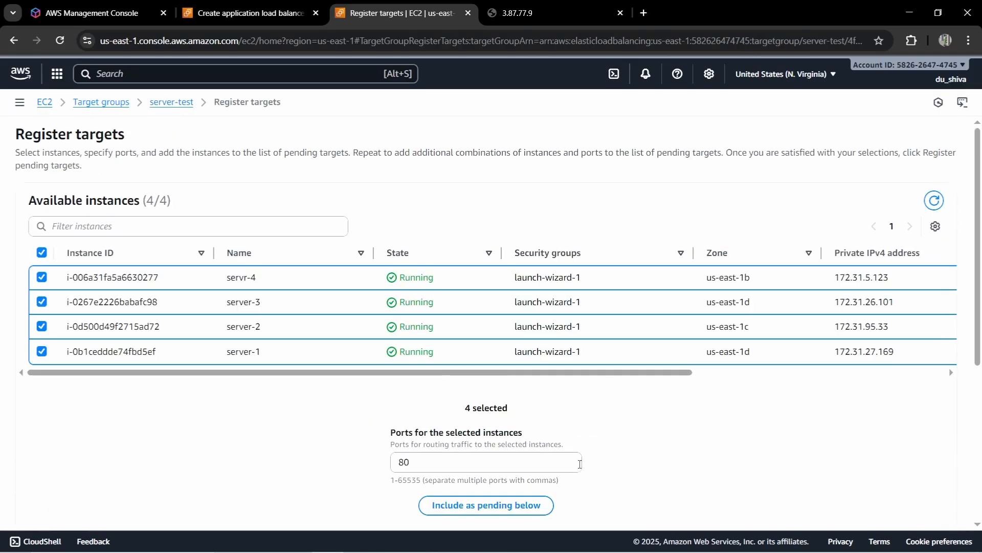
scroll(470, 505, down, 5)
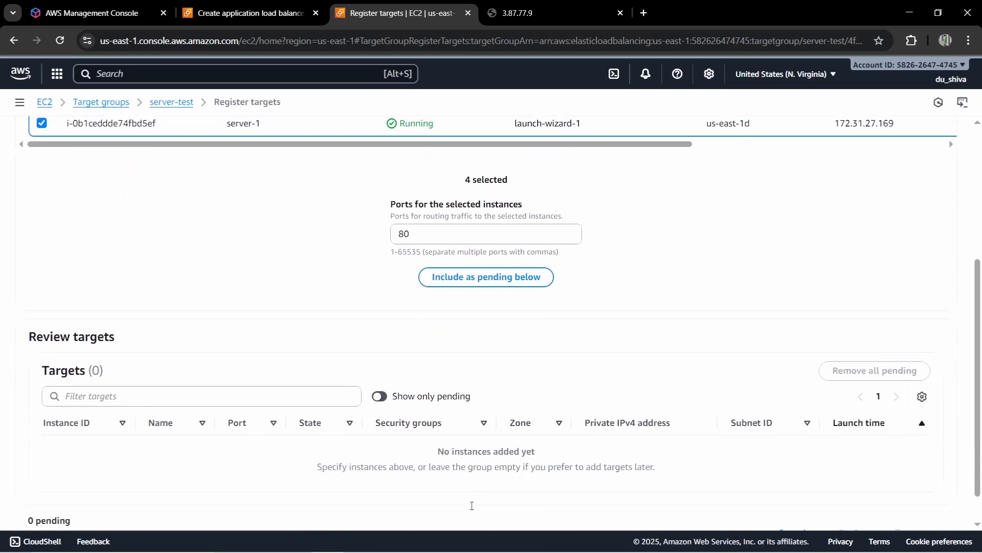
scroll(511, 322, up, 1)
click(512, 303)
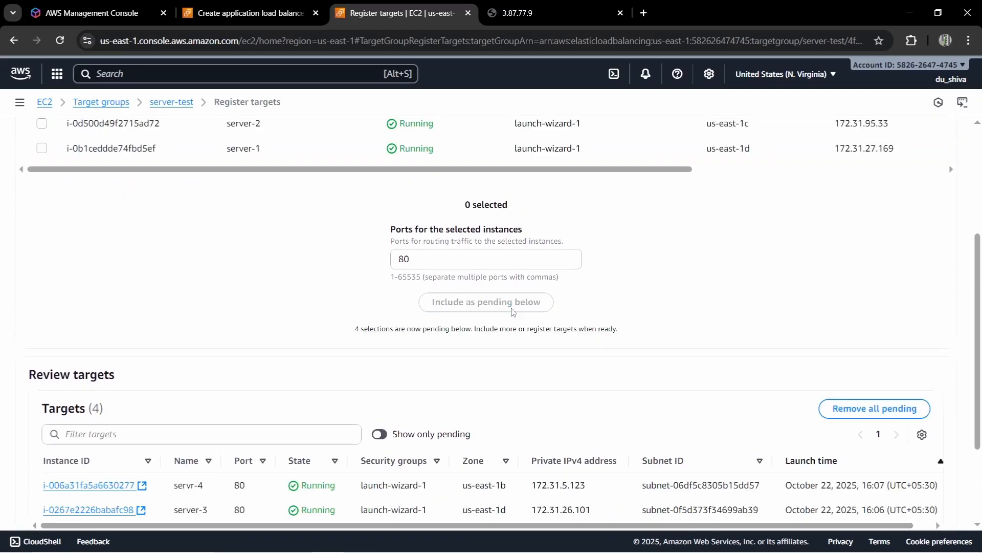
scroll(513, 312, down, 2)
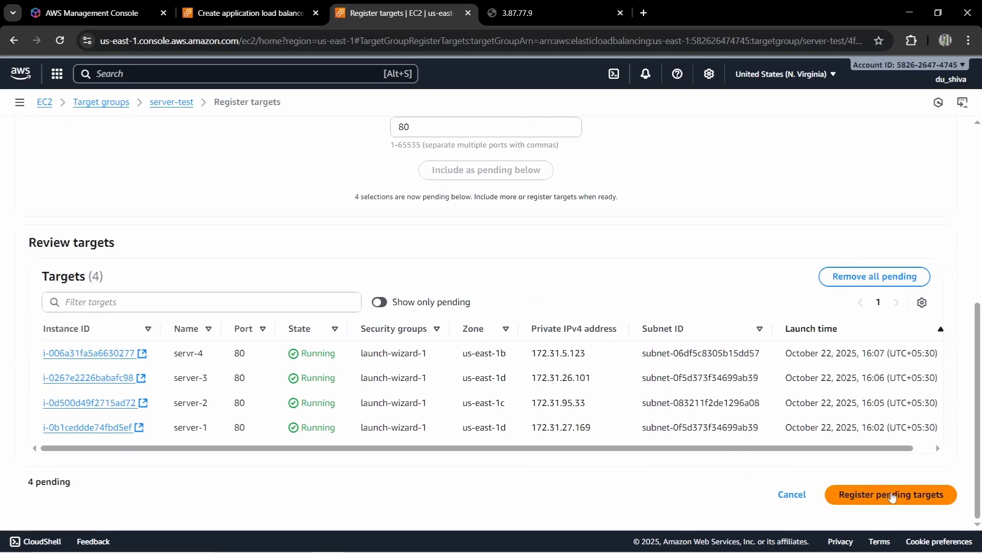
click(892, 495)
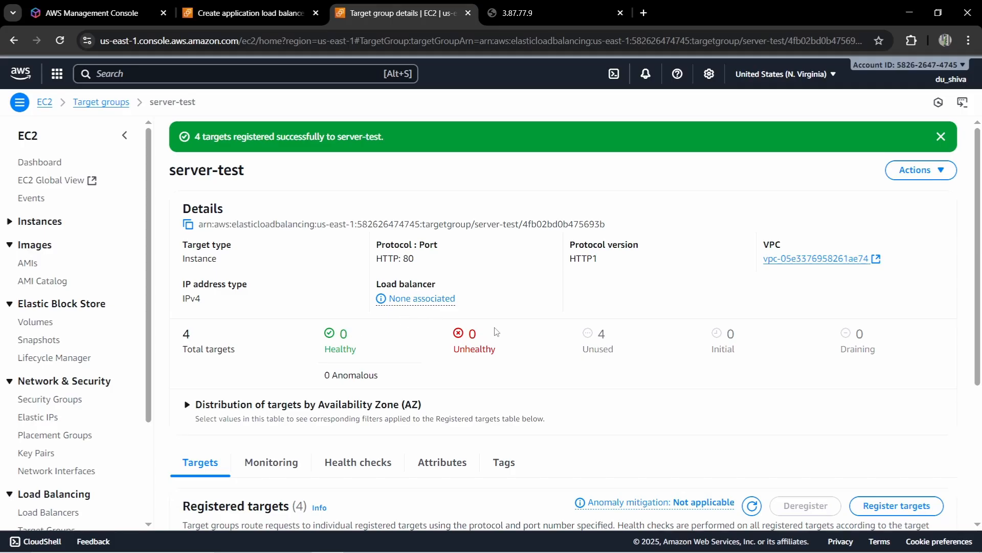
Return to the load balancer setup, refresh its target group list and forward the HTTP:80 listener to server-test.
click(263, 13)
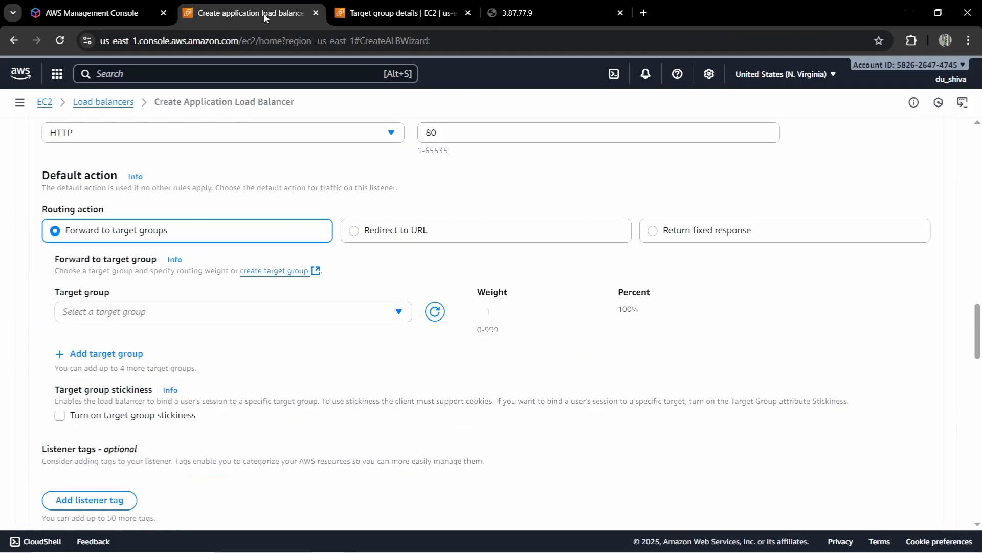
click(313, 310)
click(435, 313)
click(324, 313)
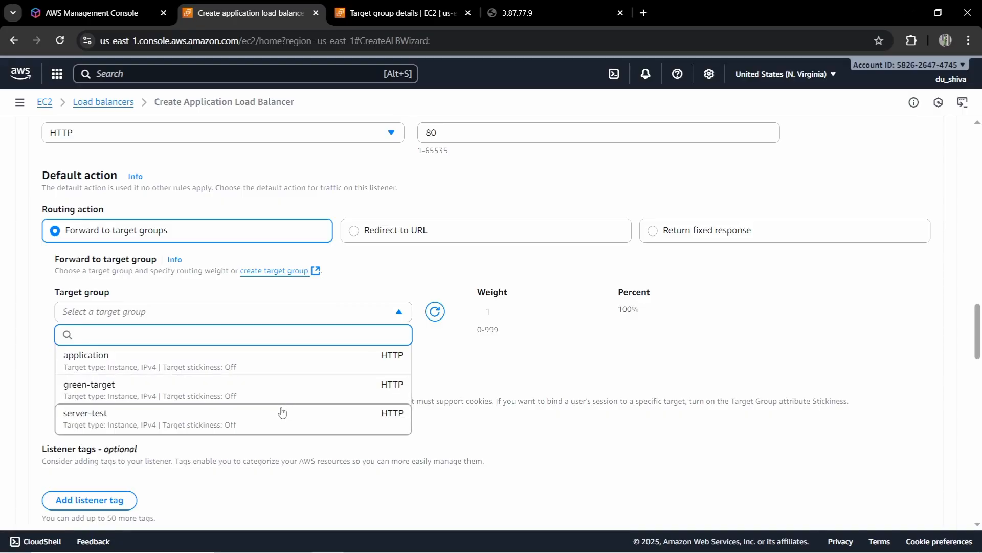
click(282, 411)
Create the load balancer with the default weight of 1, no target group stickiness and no added tags.
scroll(399, 367, down, 7)
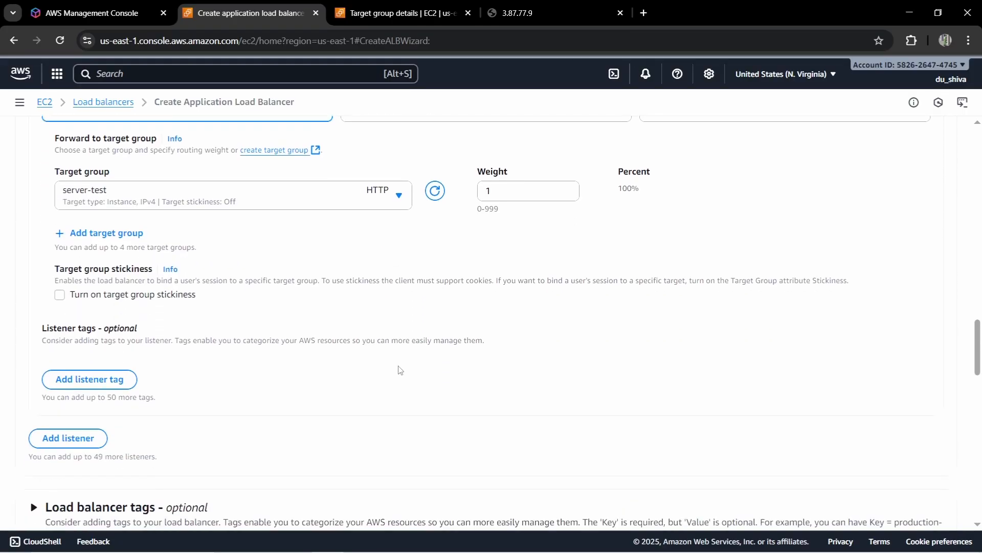
scroll(399, 368, down, 15)
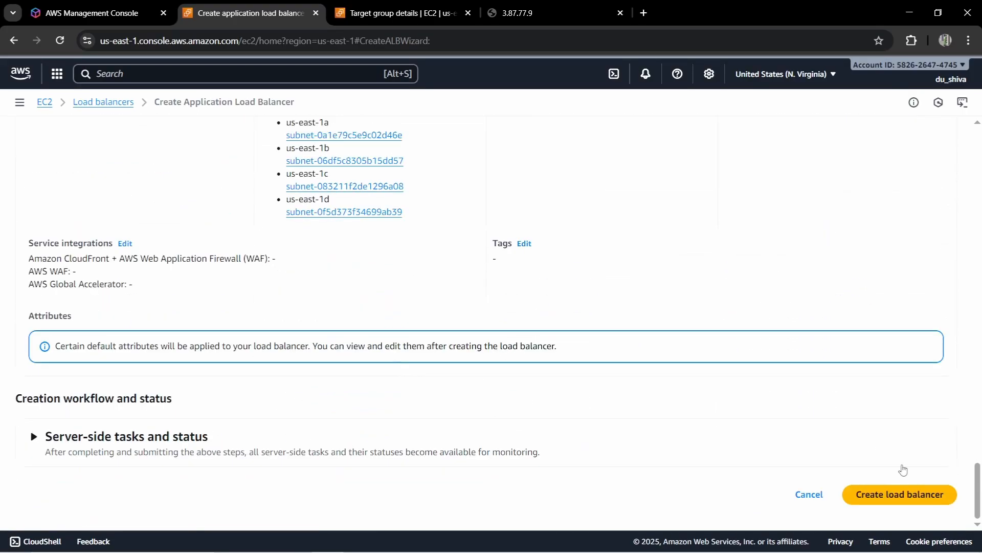
click(920, 499)
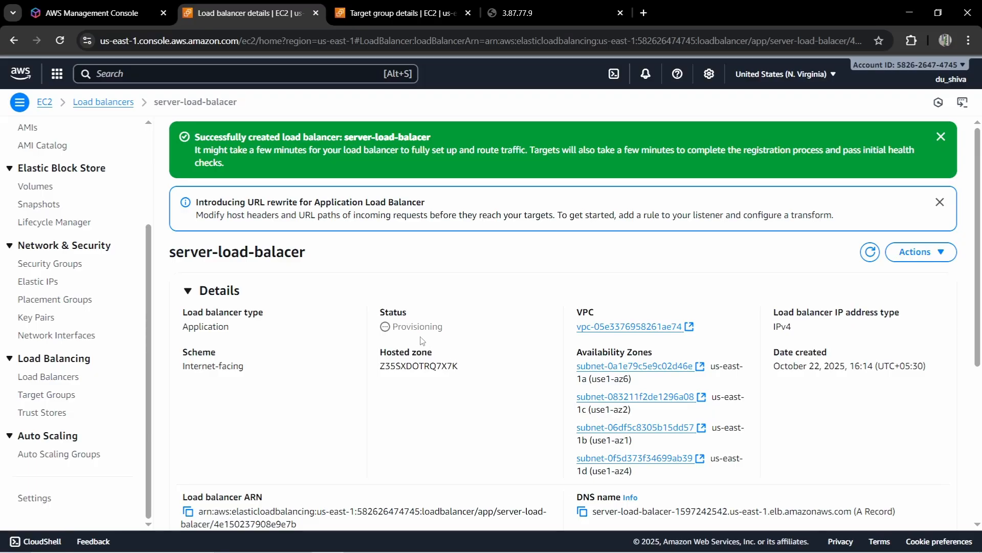
Copy the server-load-balacer DNS name and open it in a new browser tab to test the site.
scroll(459, 355, down, 2)
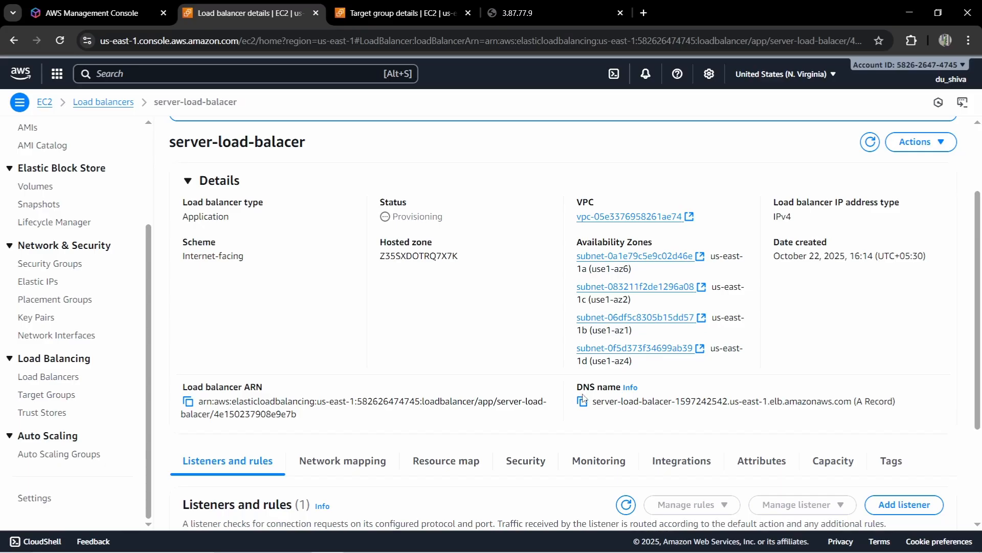
scroll(496, 418, up, 1)
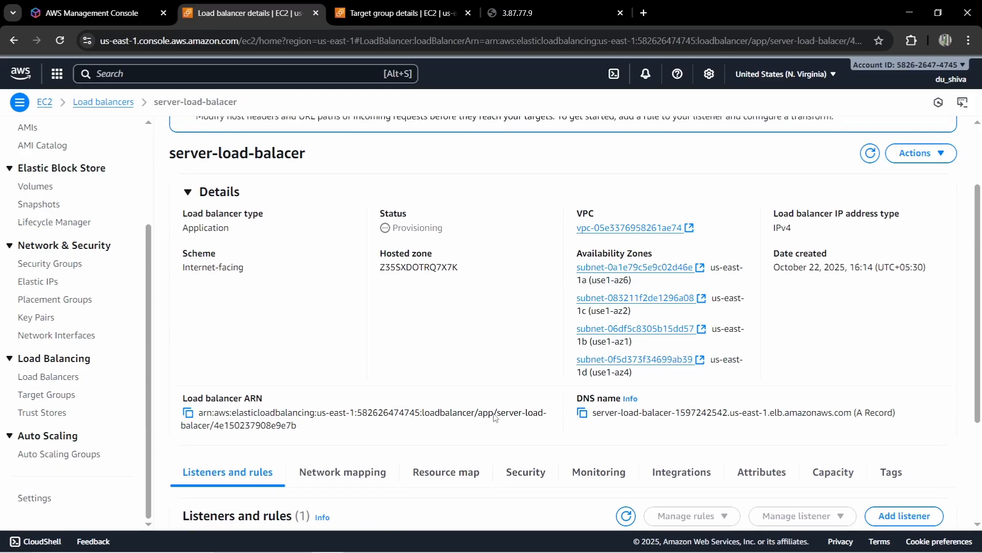
click(582, 412)
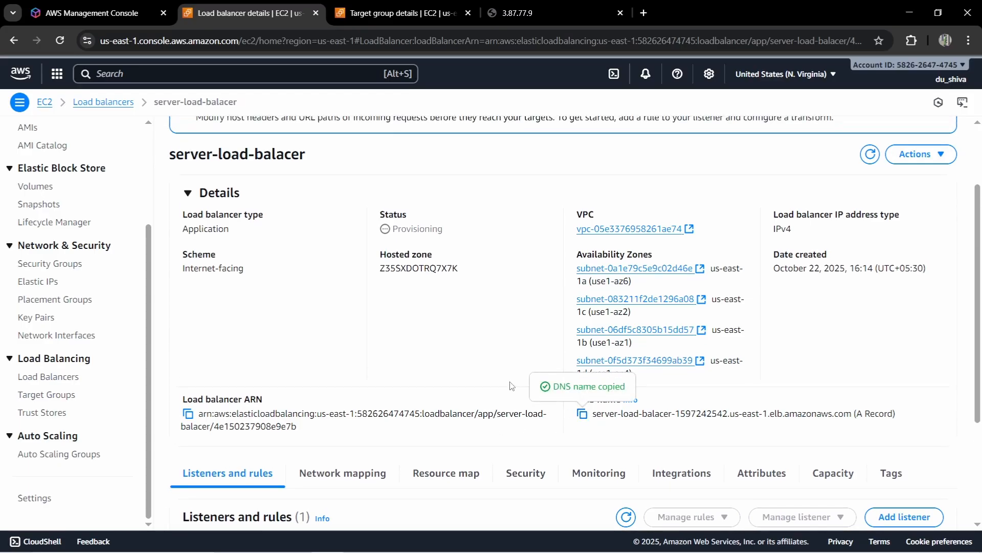
click(644, 13)
key(ctrl+v)
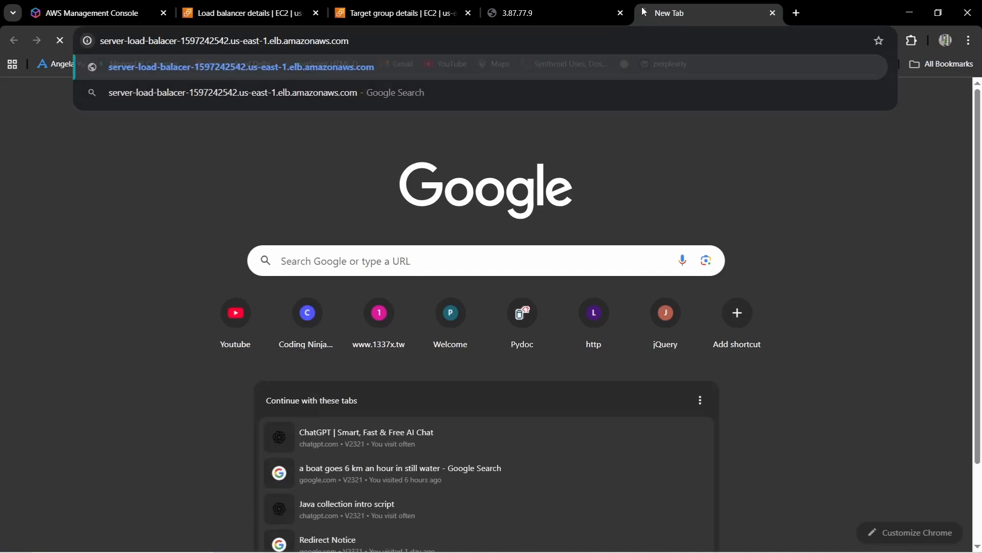
key(Return)
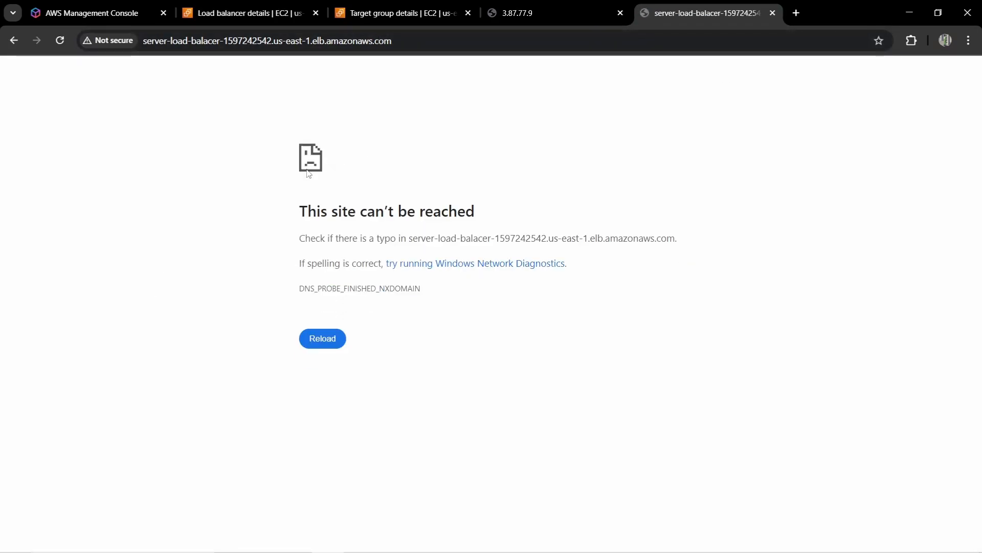
Return to the server-load-balacer details and refresh them repeatedly to check its provisioning status.
click(281, 14)
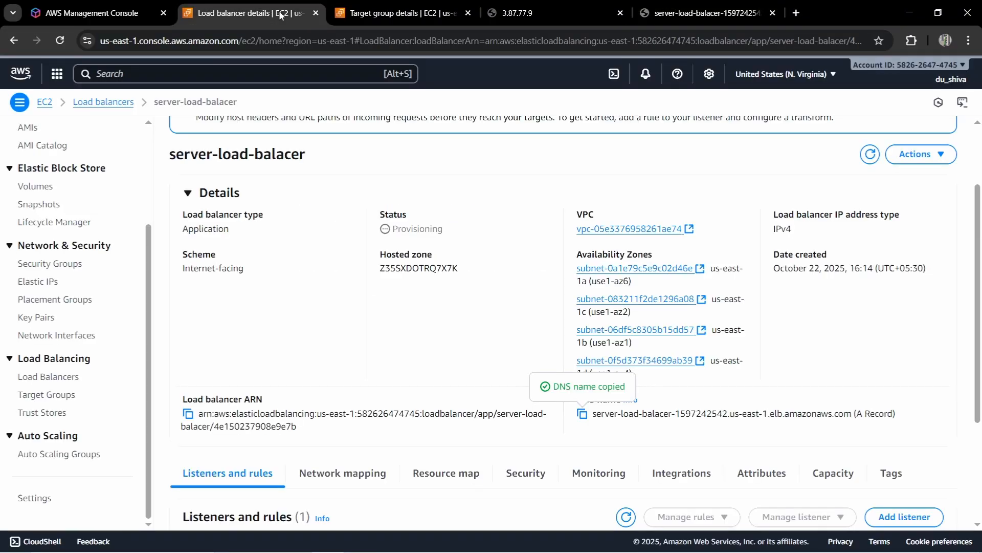
scroll(366, 411, up, 2)
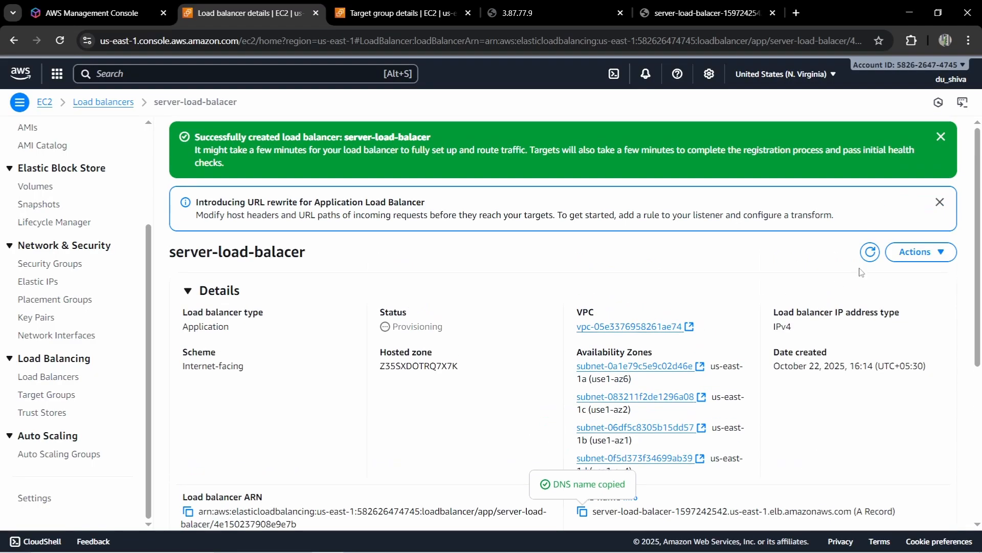
click(868, 253)
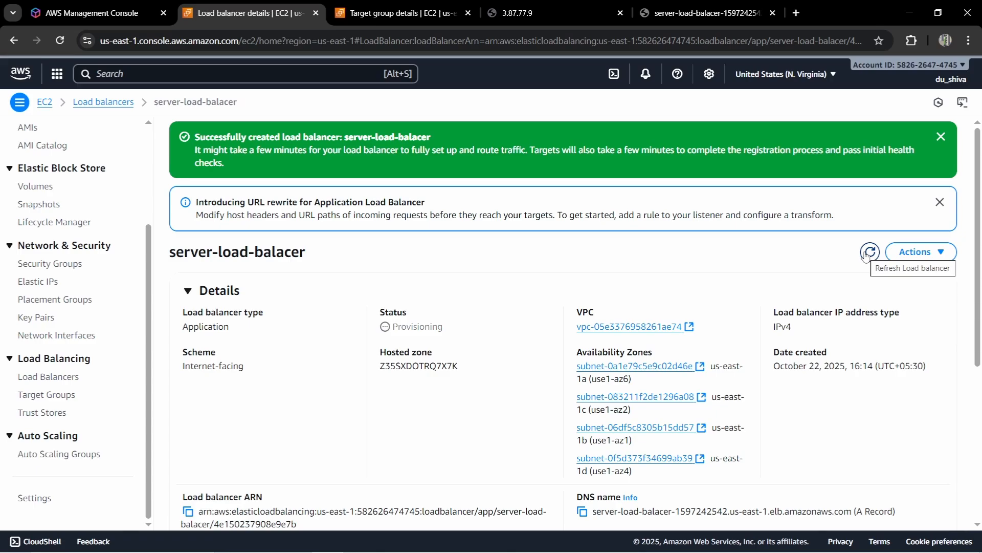
click(870, 252)
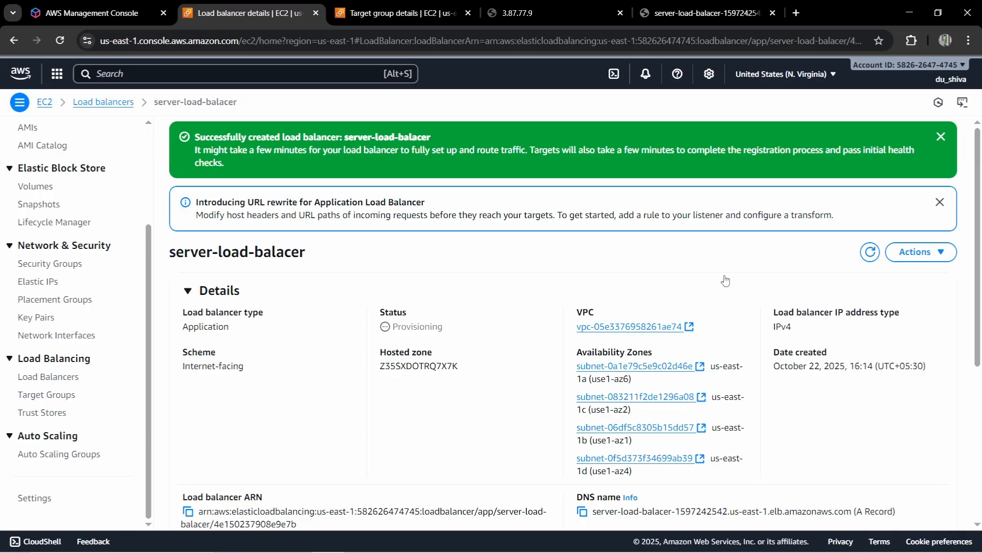
click(871, 254)
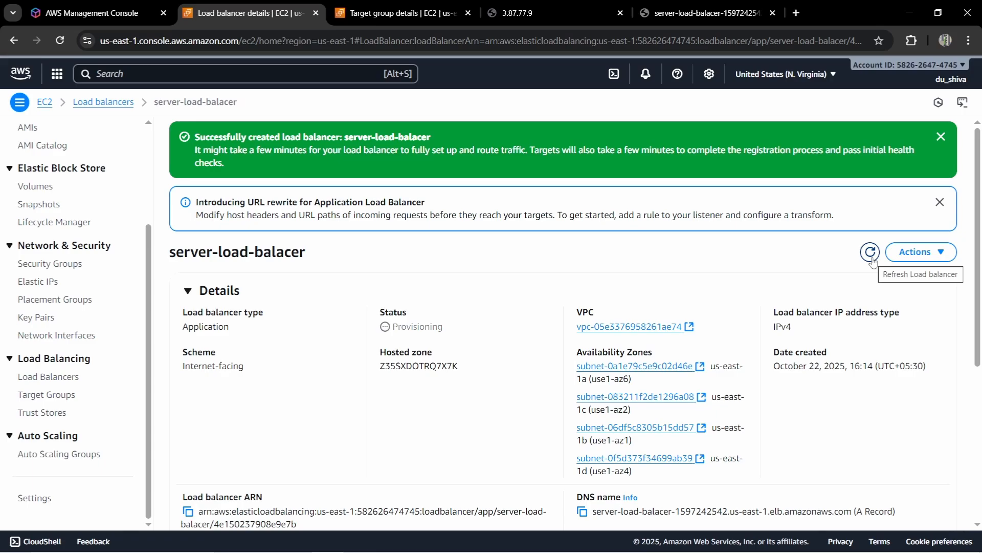
click(871, 256)
click(872, 257)
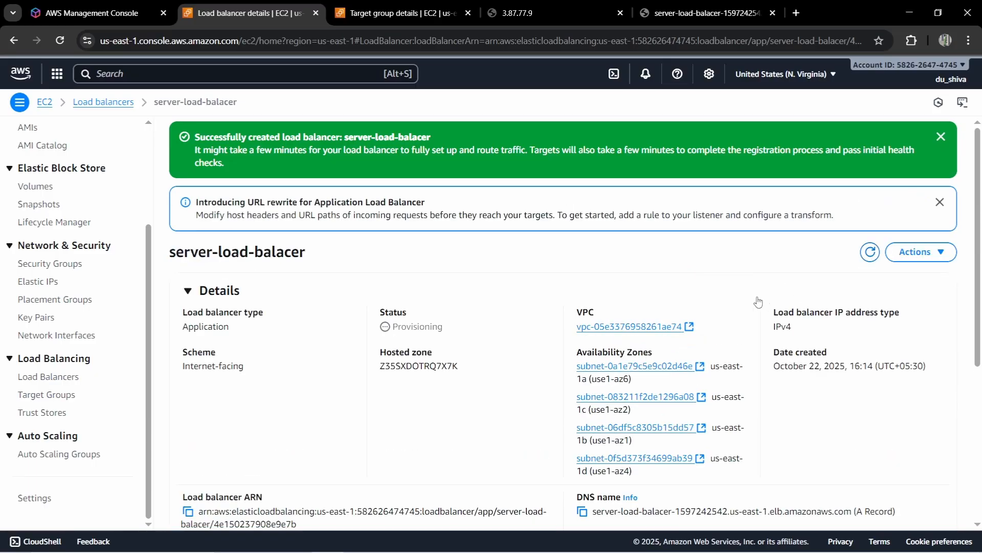
Recheck the server-load-balacer provisioning status and reload the site opened through its DNS name.
click(869, 253)
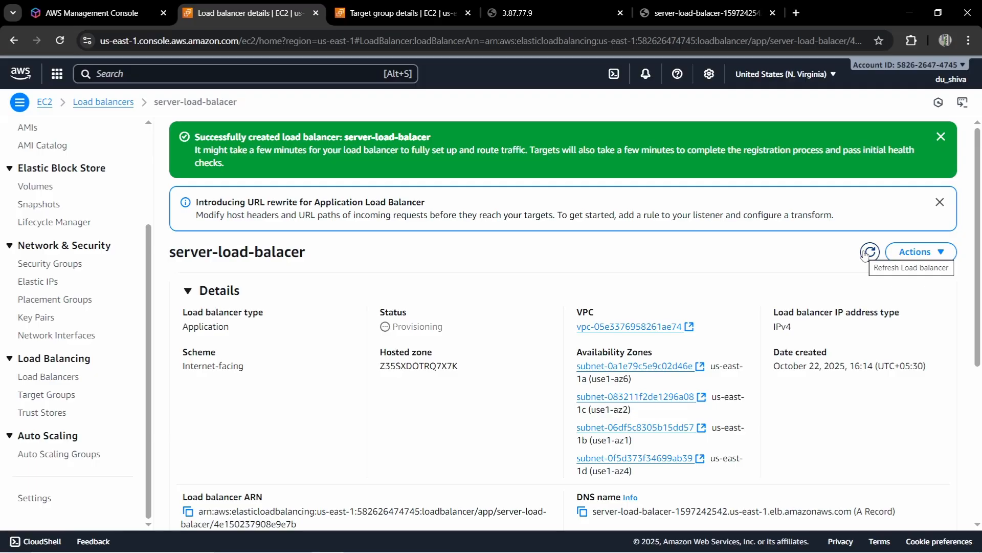
click(864, 255)
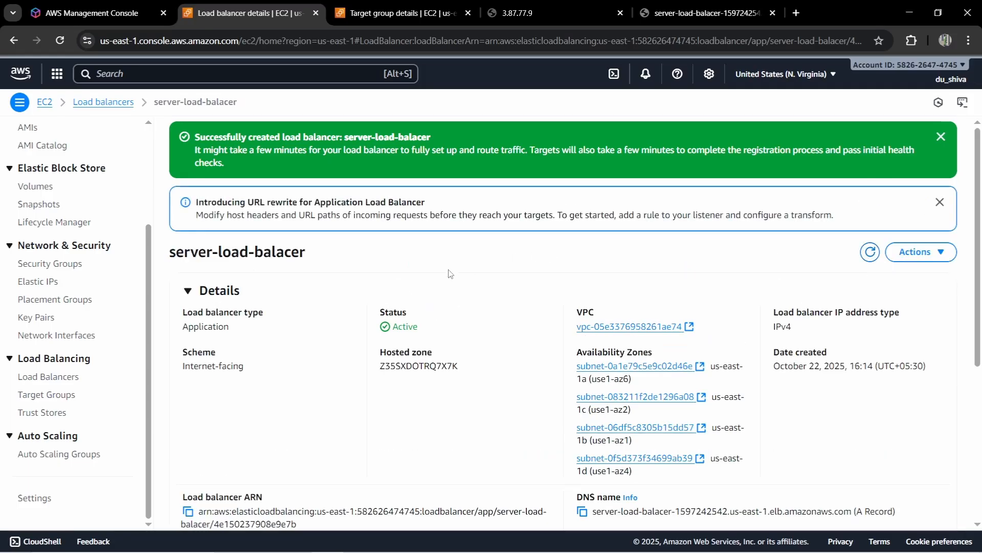
click(698, 10)
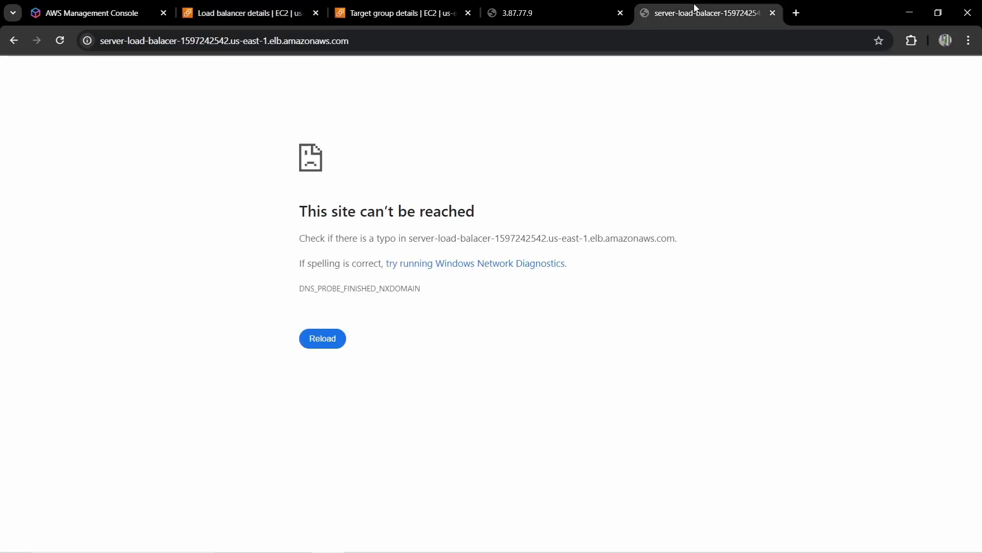
click(60, 40)
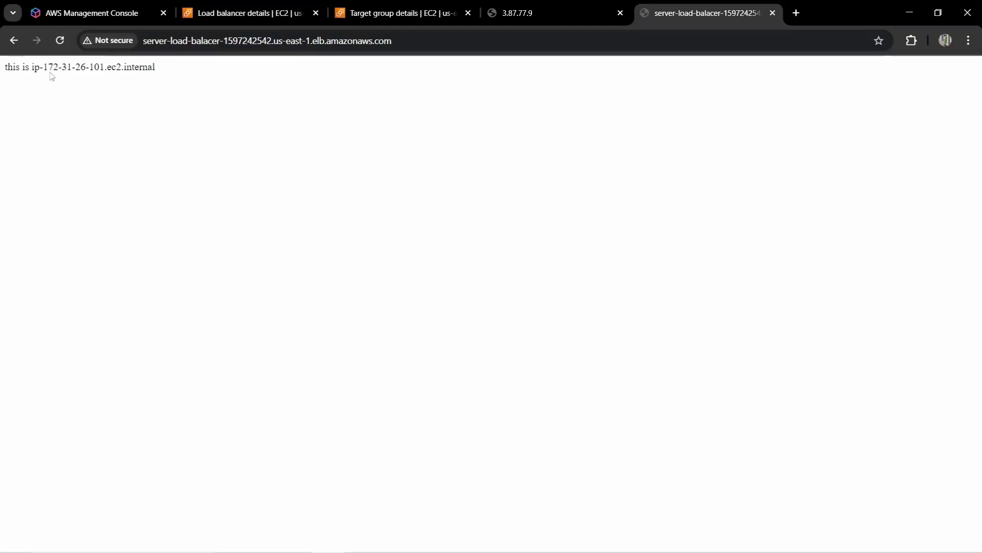
Reload the load-balanced site repeatedly to compare which server answers each request, and return to the server-load-balacer details.
click(59, 41)
click(61, 41)
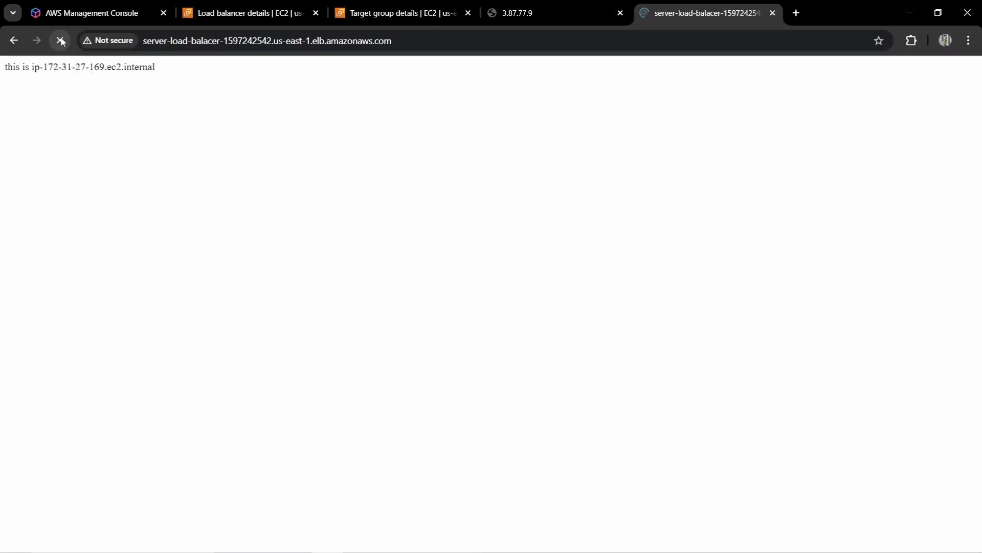
click(61, 41)
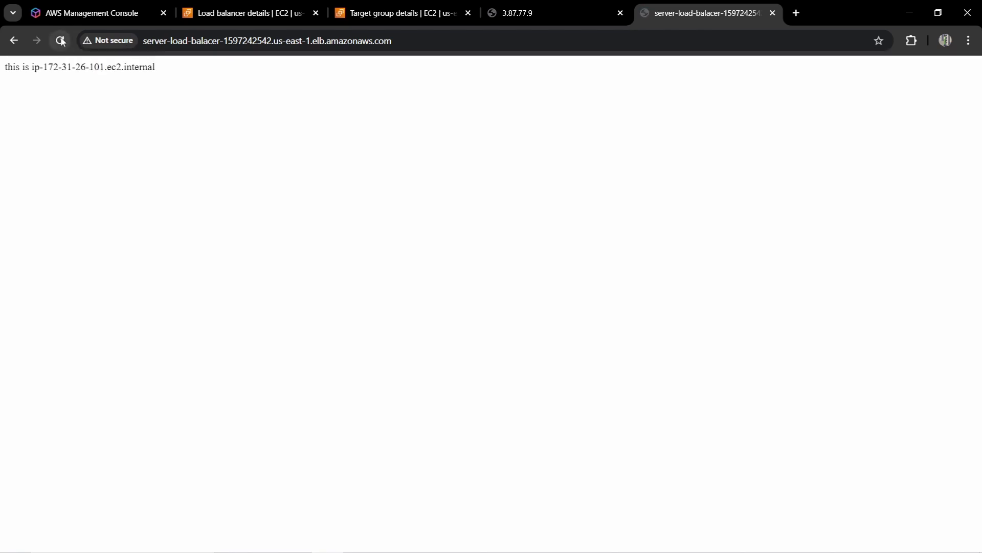
click(61, 41)
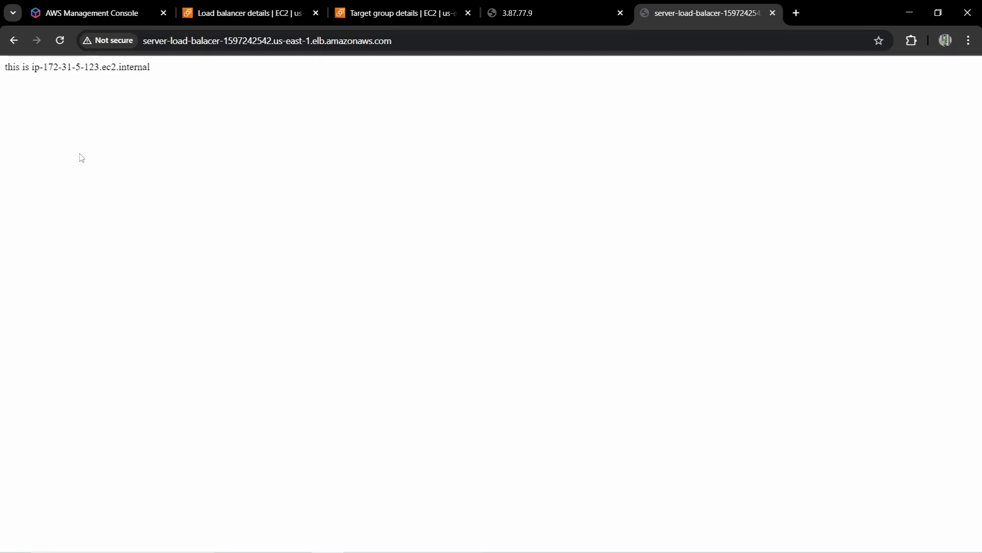
click(210, 15)
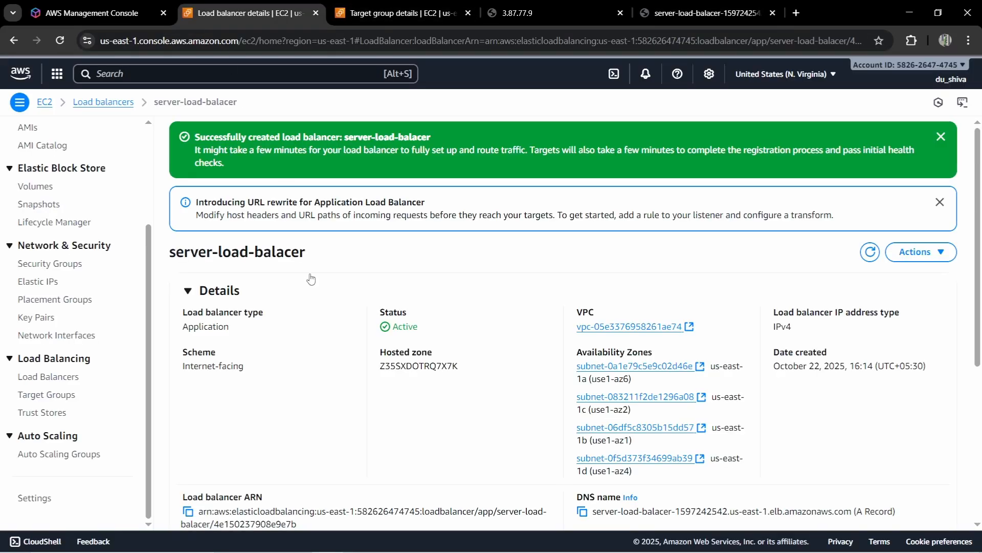